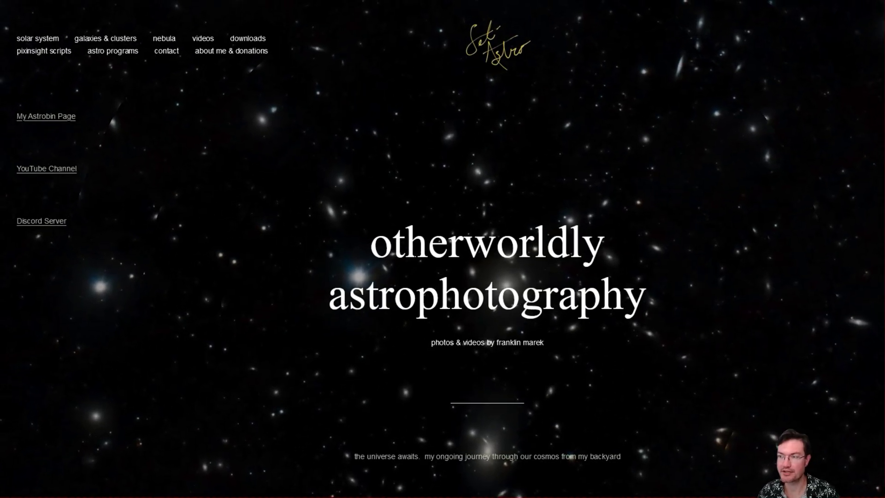
Download Seti Astro's Suite V2.10 from the 'astro programs' section of the Seti Astro website.
{"action": "mouse_move", "coordinate": [126, 54]}
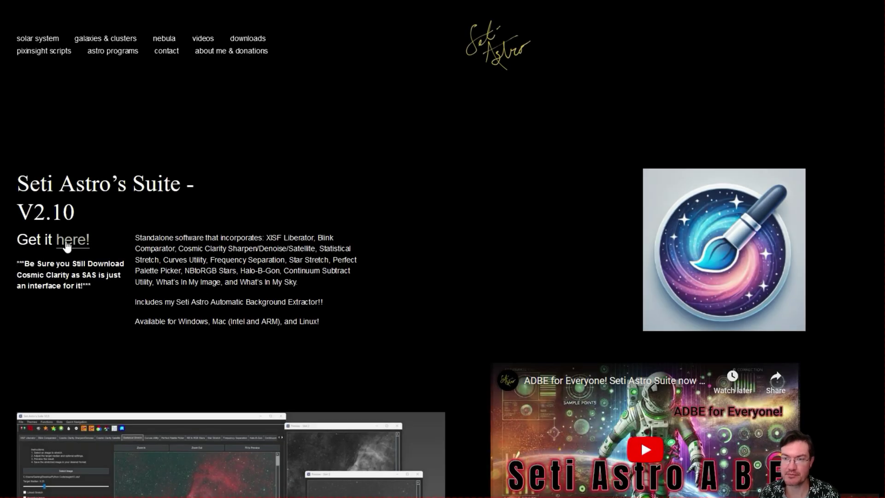
{"action": "left_click", "coordinate": [72, 241]}
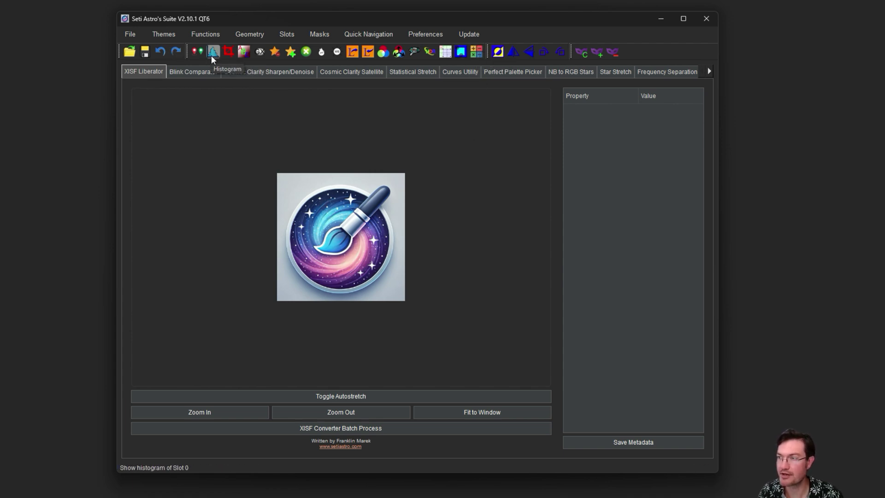
Open M42_RGB.fit and enlarge the suite window to show the image and its FITS header.
{"action": "left_click_drag", "start_coordinate": [469, 26], "coordinate": [381, 30]}
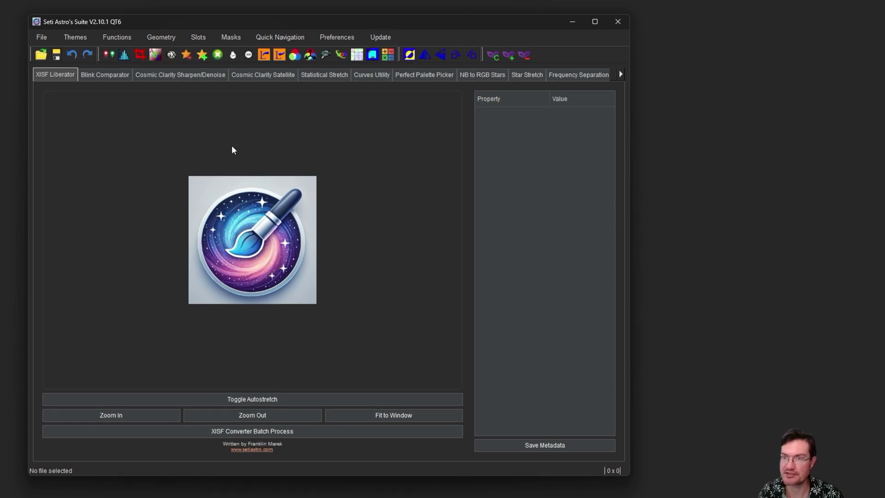
{"action": "left_click", "coordinate": [41, 55]}
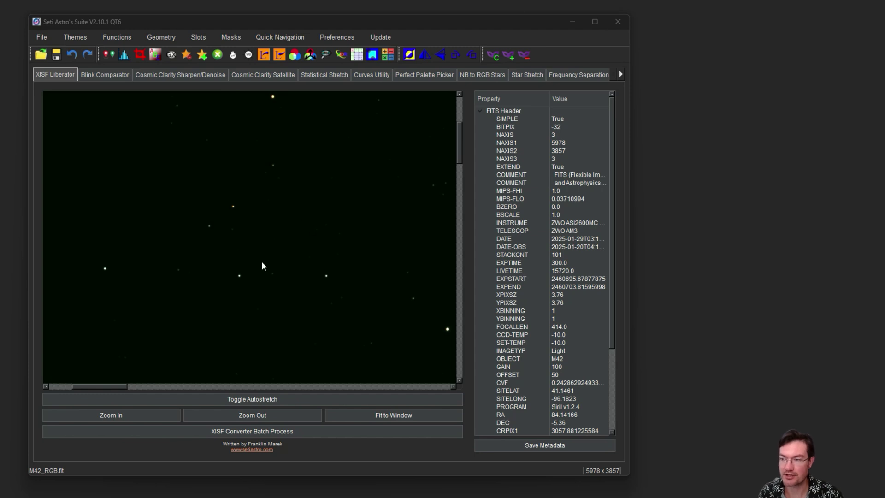
{"action": "left_click_drag", "start_coordinate": [285, 263], "coordinate": [218, 243]}
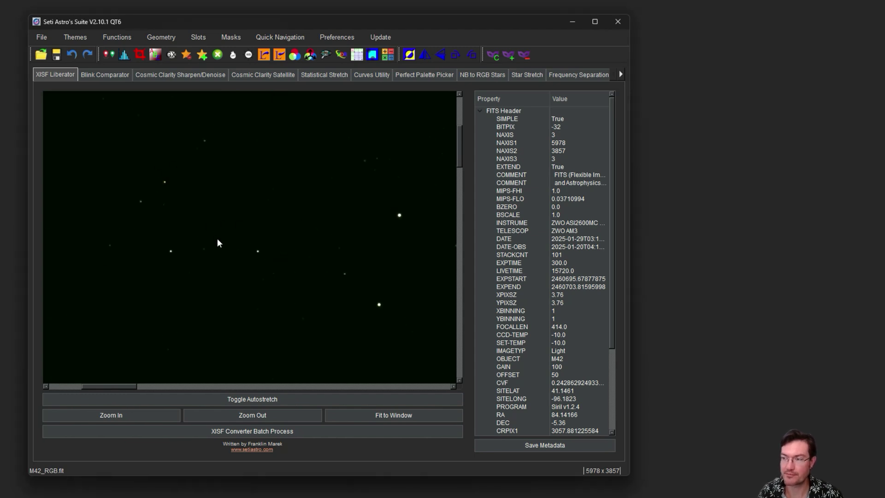
{"action": "left_click_drag", "start_coordinate": [237, 25], "coordinate": [226, 21]}
{"action": "left_click_drag", "start_coordinate": [619, 468], "coordinate": [650, 488]}
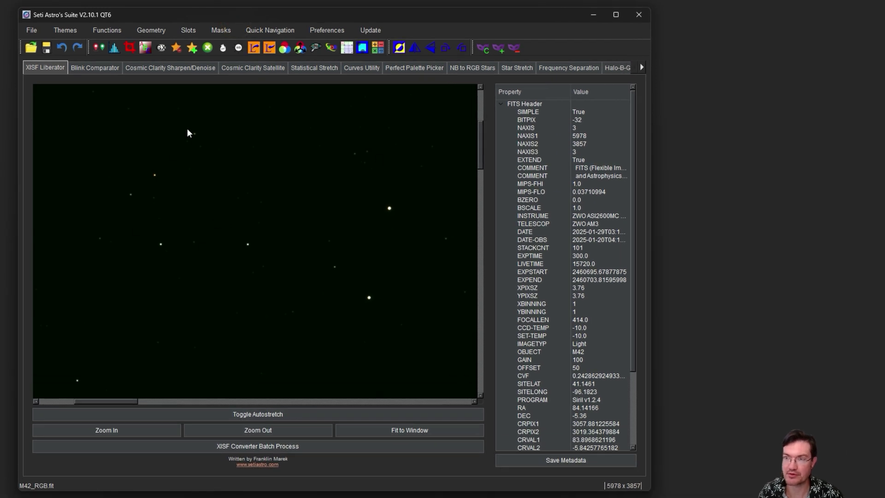
Fit M42 into the preview, try a statistical stretch at target median 0.25, then undo it.
{"action": "left_click", "coordinate": [170, 68]}
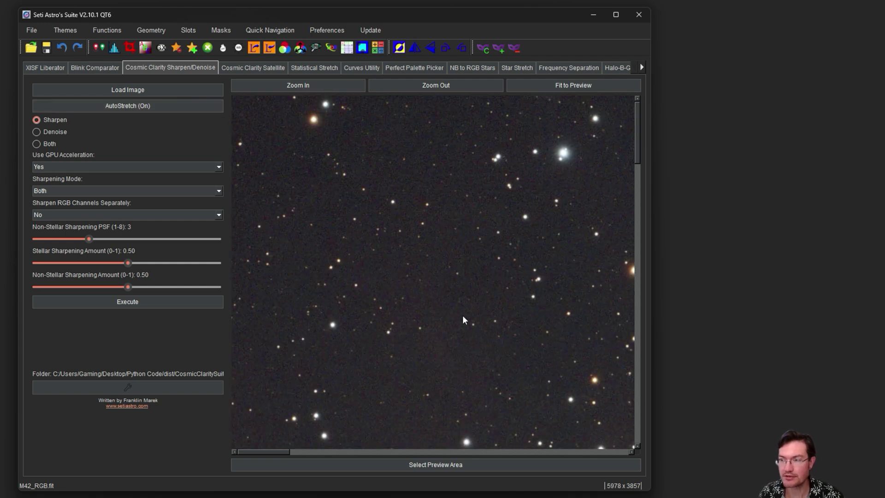
{"action": "left_click", "coordinate": [561, 86]}
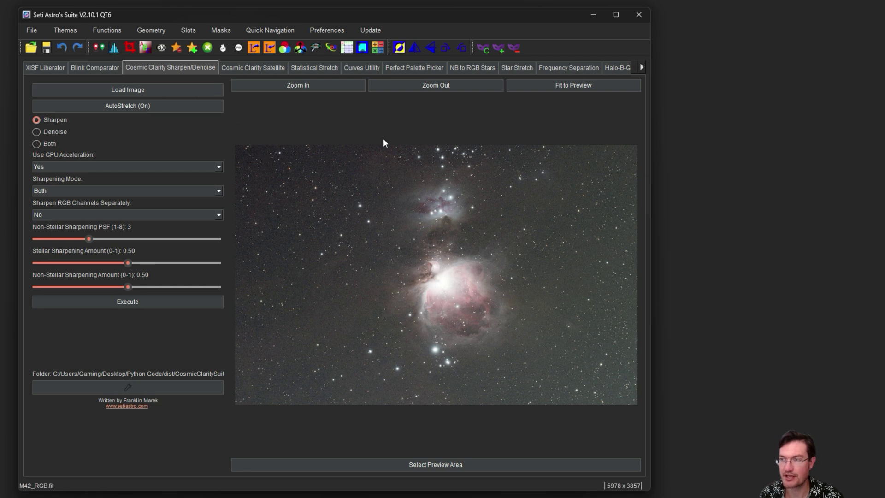
{"action": "left_click", "coordinate": [303, 65]}
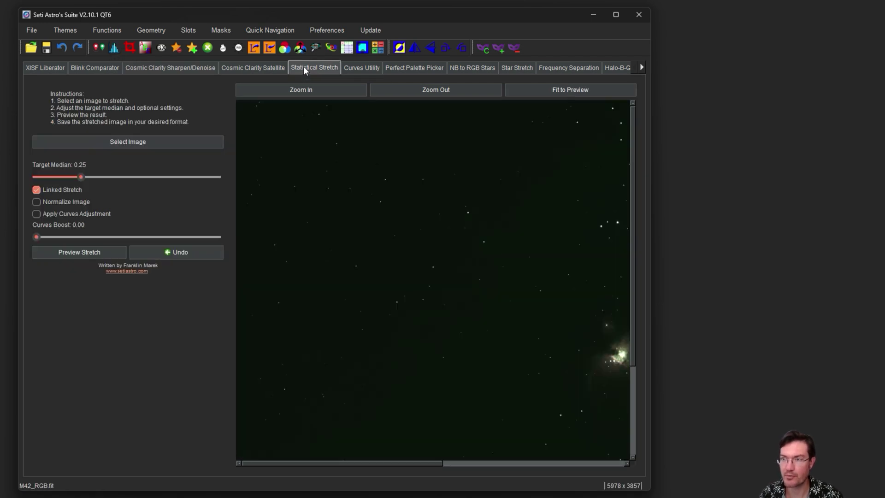
{"action": "left_click", "coordinate": [77, 253]}
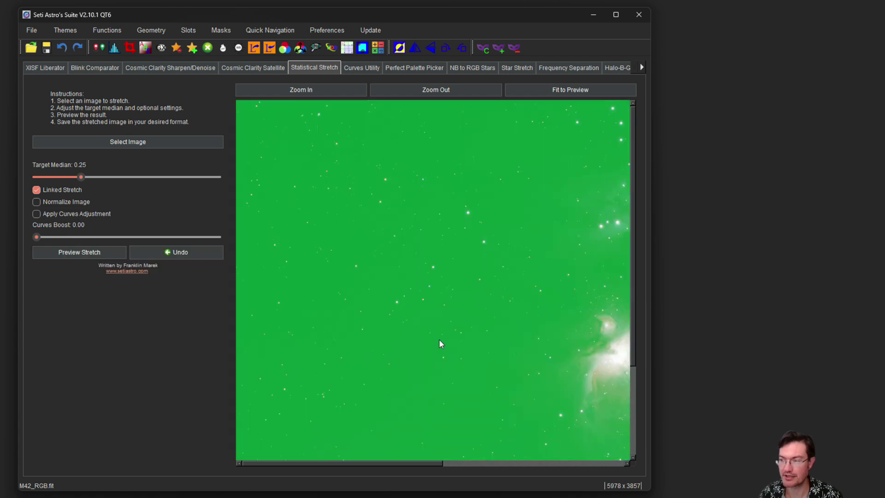
{"action": "left_click_drag", "start_coordinate": [439, 341], "coordinate": [339, 263]}
{"action": "left_click_drag", "start_coordinate": [468, 303], "coordinate": [388, 323]}
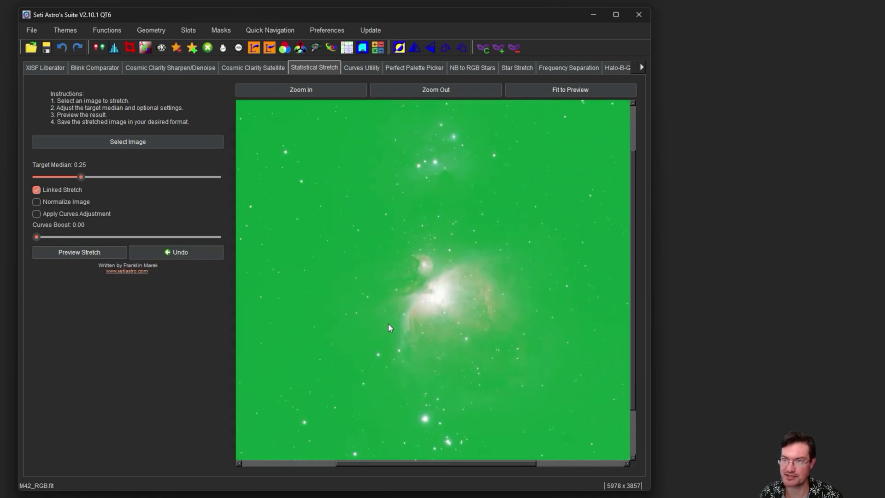
{"action": "left_click", "coordinate": [61, 47]}
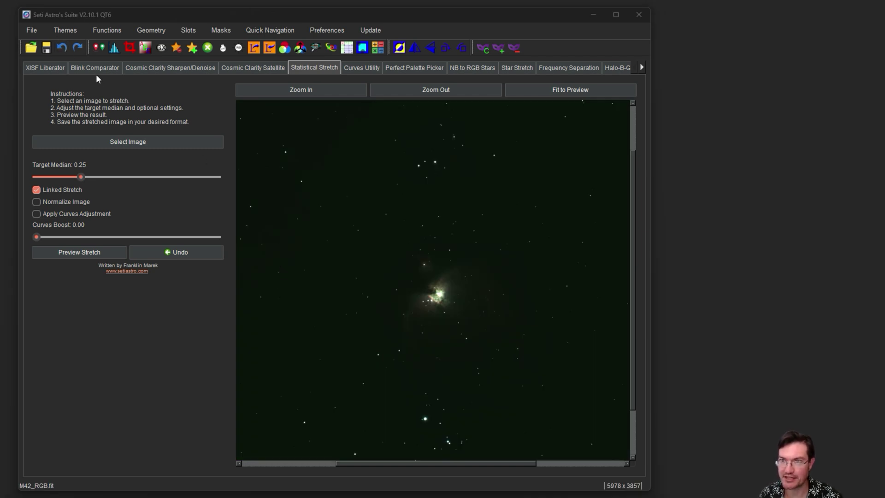
{"action": "left_click", "coordinate": [115, 52]}
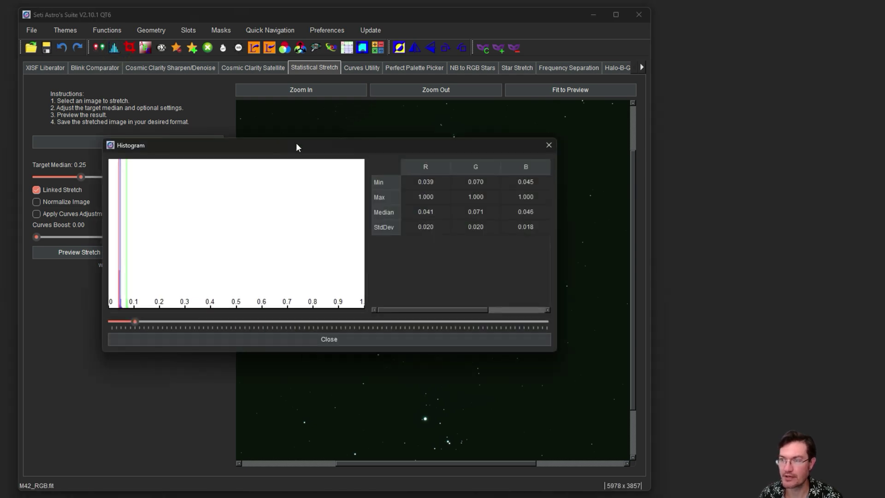
{"action": "left_click_drag", "start_coordinate": [297, 147], "coordinate": [463, 111]}
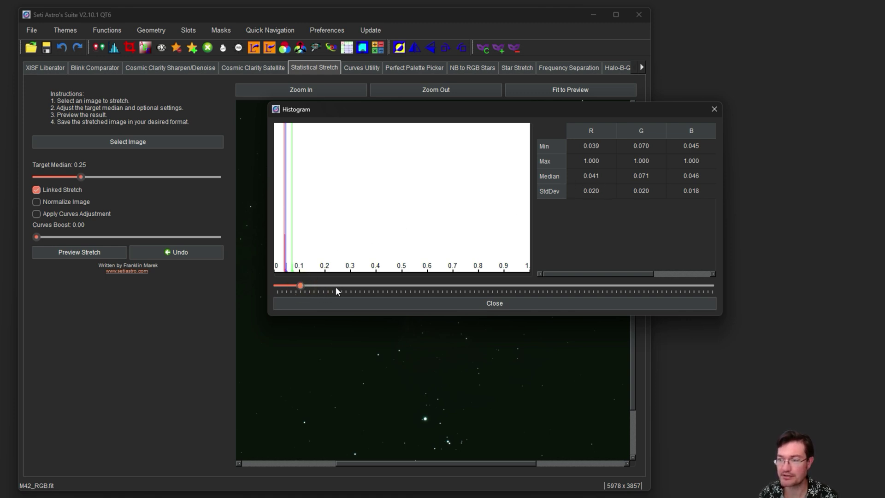
{"action": "left_click_drag", "start_coordinate": [300, 286], "coordinate": [304, 283]}
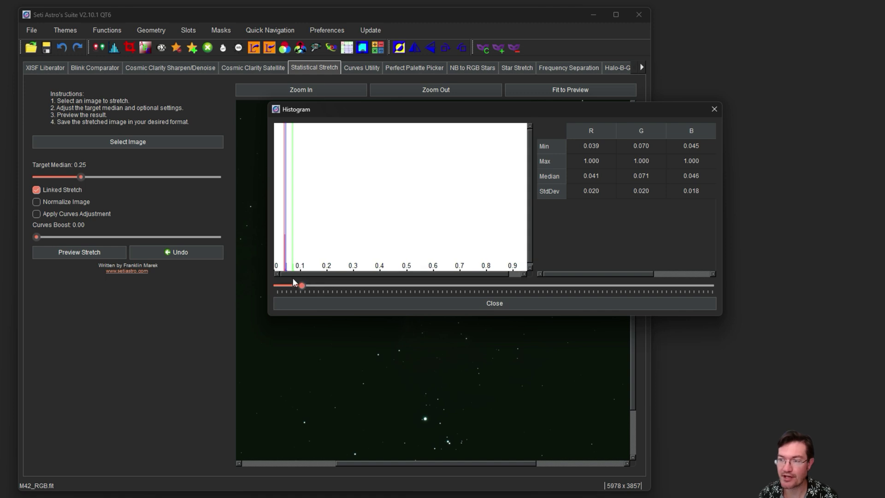
{"action": "scroll", "coordinate": [279, 276], "scroll_direction": "up", "scroll_amount": 3}
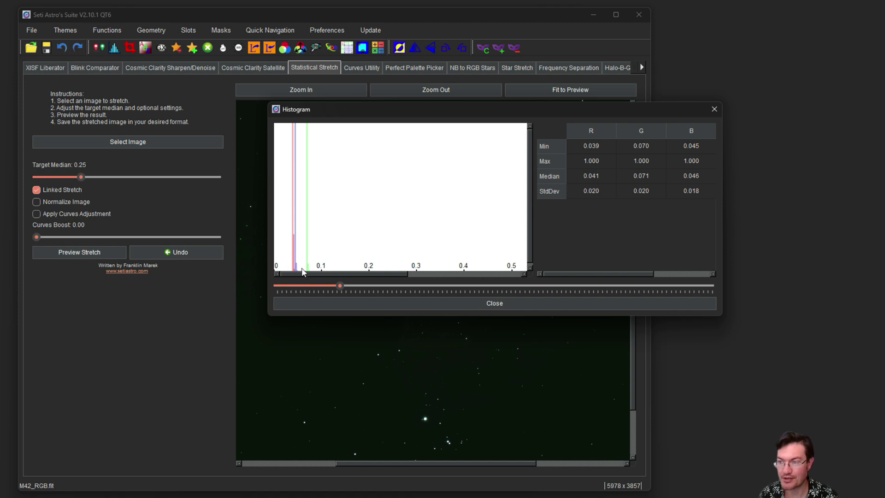
{"action": "left_click", "coordinate": [714, 112]}
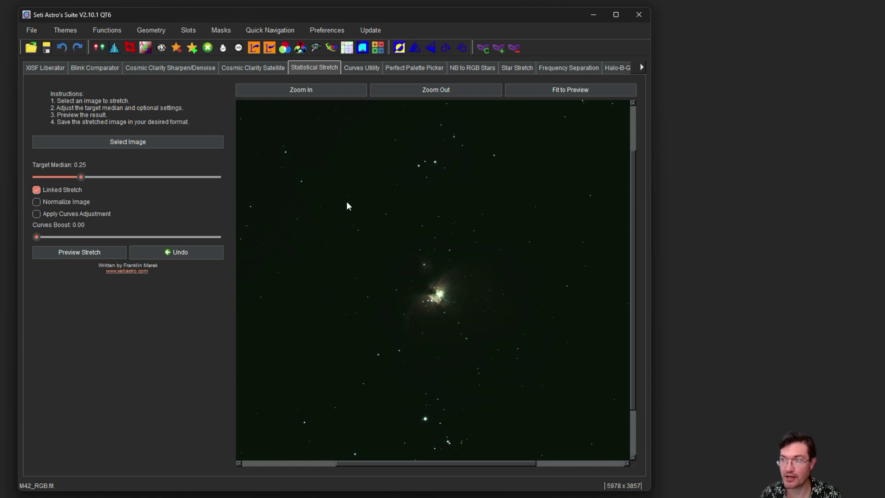
Apply the Pixel Math expression slot0-min(slot0) to the M42 image.
{"action": "left_click", "coordinate": [378, 47]}
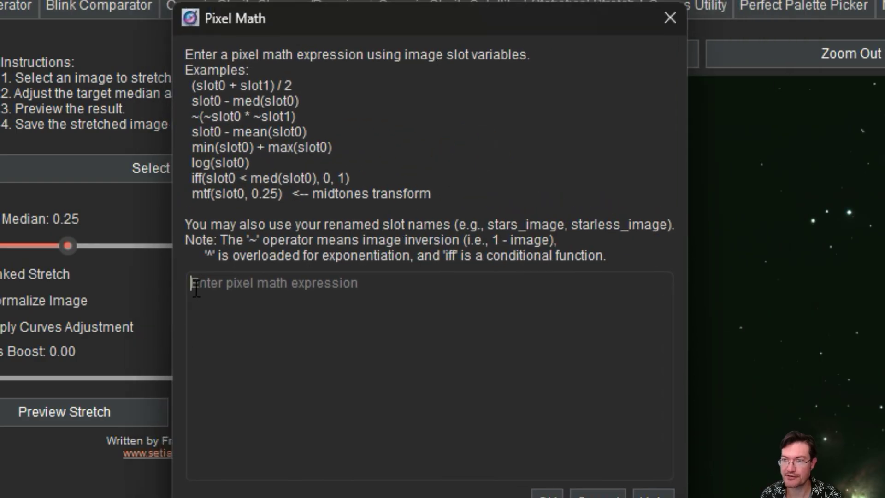
{"action": "left_click", "coordinate": [195, 290]}
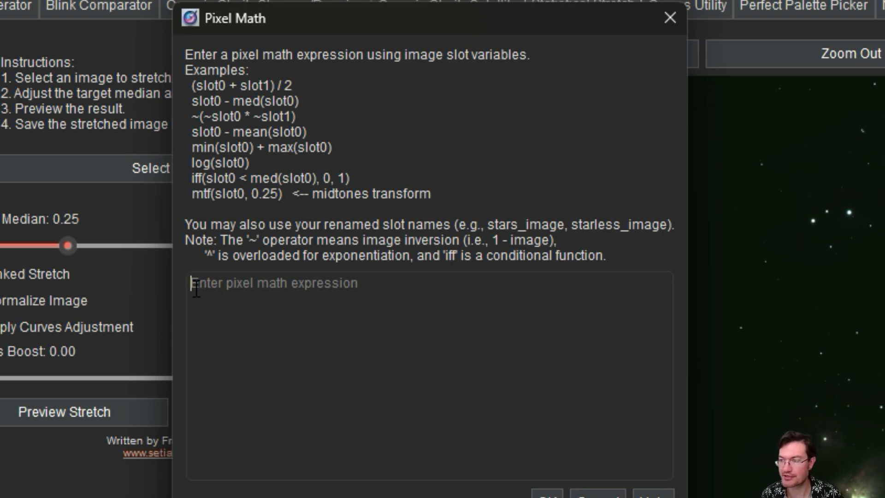
{"action": "type", "text": "slot"}
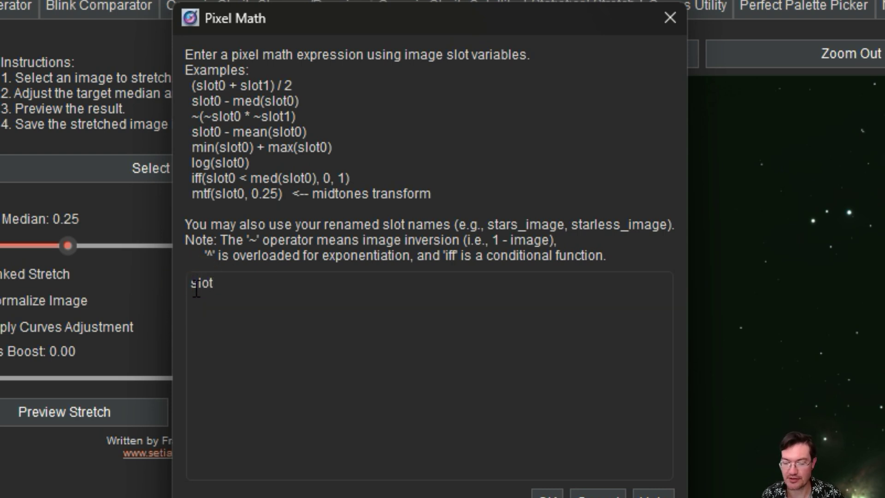
{"action": "type", "text": "0-"}
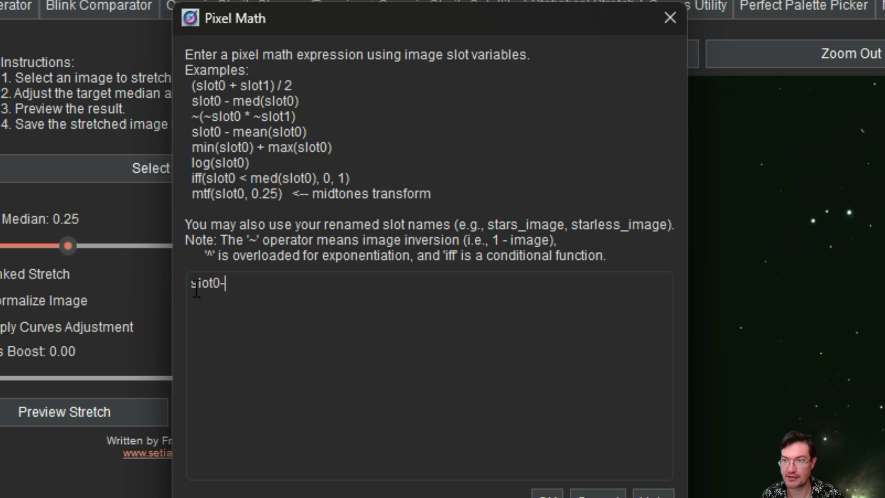
{"action": "type", "text": "min(slot0"}
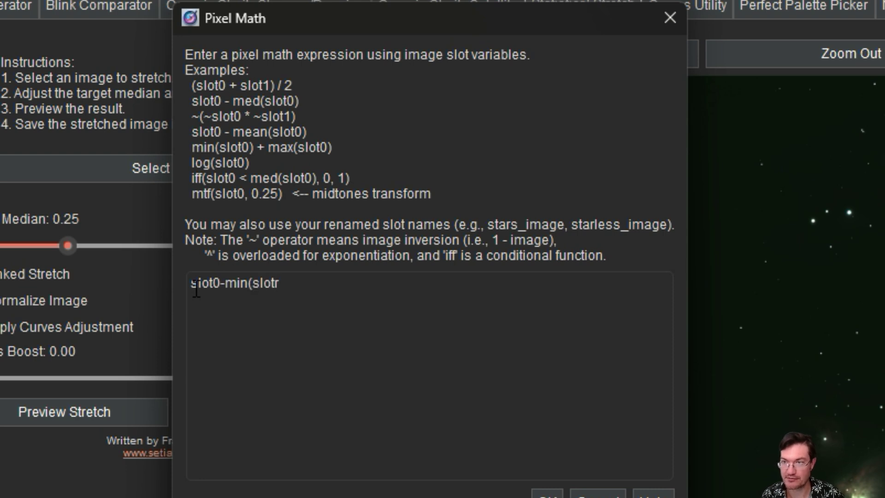
{"action": "type", "text": ")"}
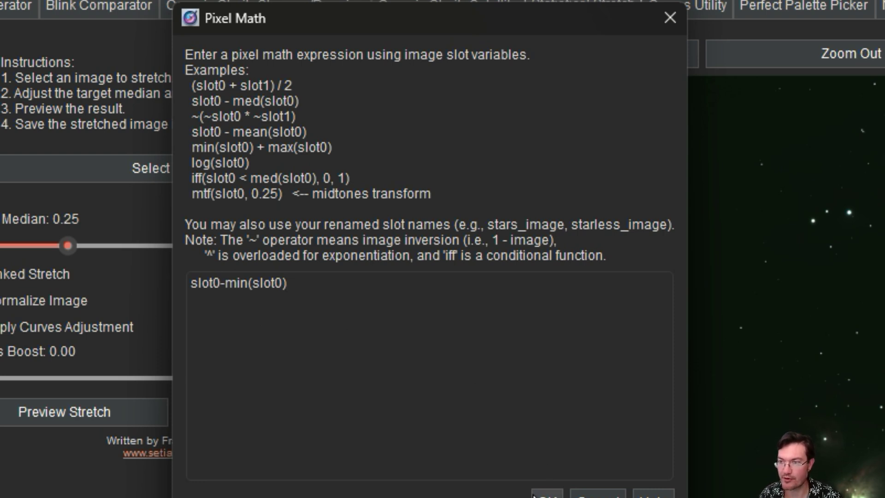
{"action": "left_click", "coordinate": [547, 496]}
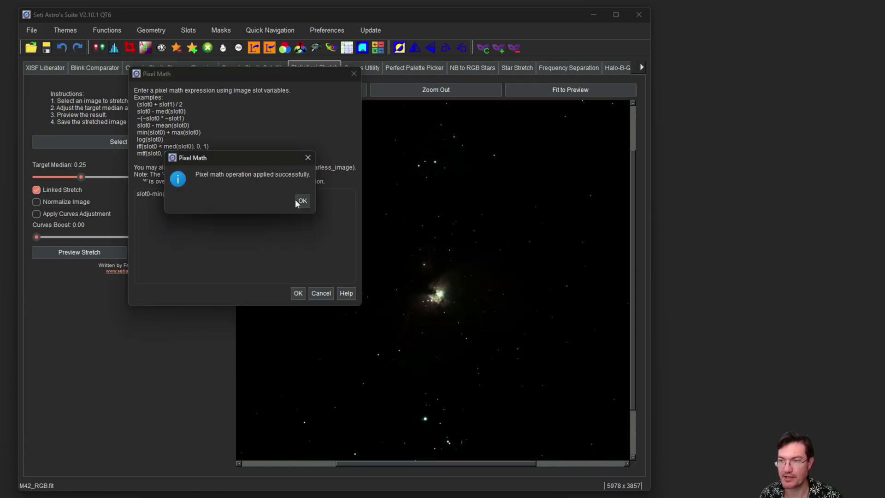
{"action": "left_click", "coordinate": [304, 201]}
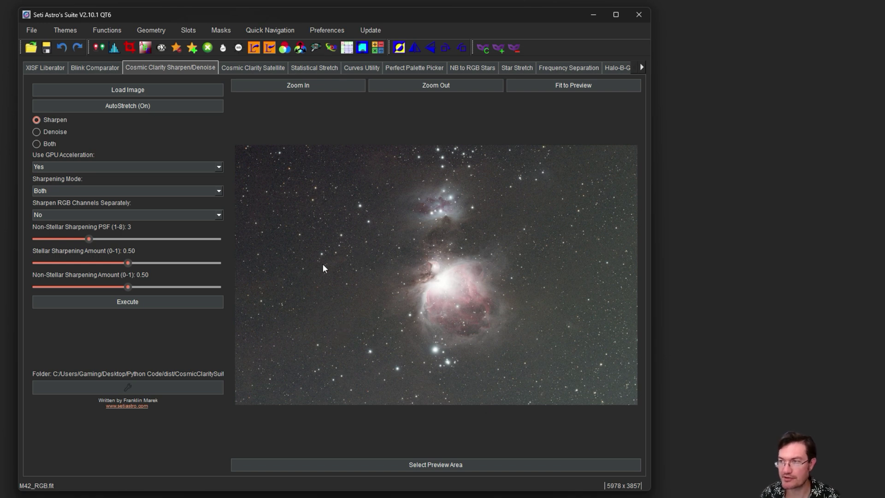
{"action": "left_click", "coordinate": [114, 47]}
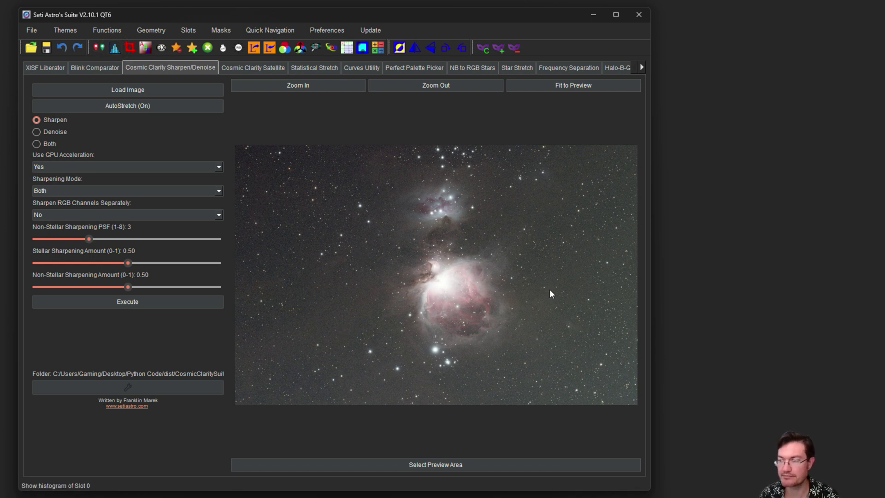
{"action": "left_click_drag", "start_coordinate": [214, 148], "coordinate": [358, 113]}
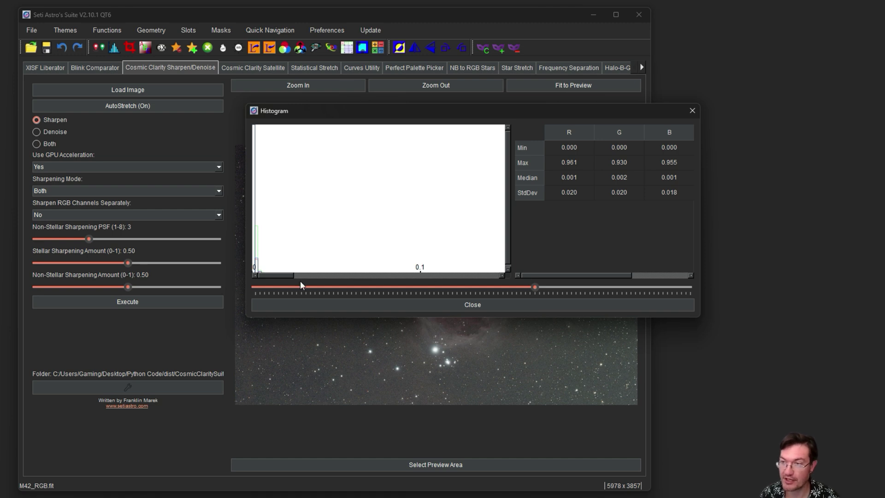
{"action": "mouse_move", "coordinate": [269, 276]}
{"action": "left_mouse_down"}
{"action": "mouse_move", "coordinate": [481, 277]}
{"action": "mouse_move", "coordinate": [272, 276]}
{"action": "left_mouse_up"}
{"action": "left_click", "coordinate": [693, 111]}
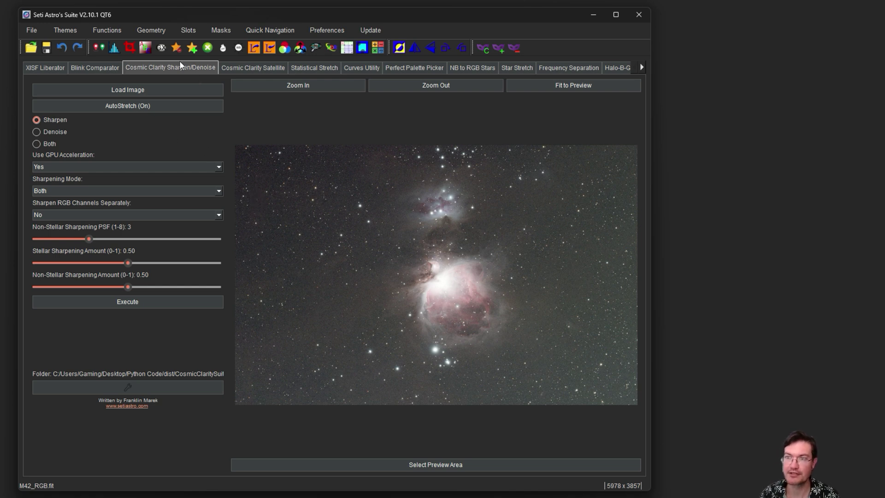
Run Gradient Removal with the nebula outlined as an exclusion area and the removed gradient shown.
{"action": "left_click", "coordinate": [146, 51]}
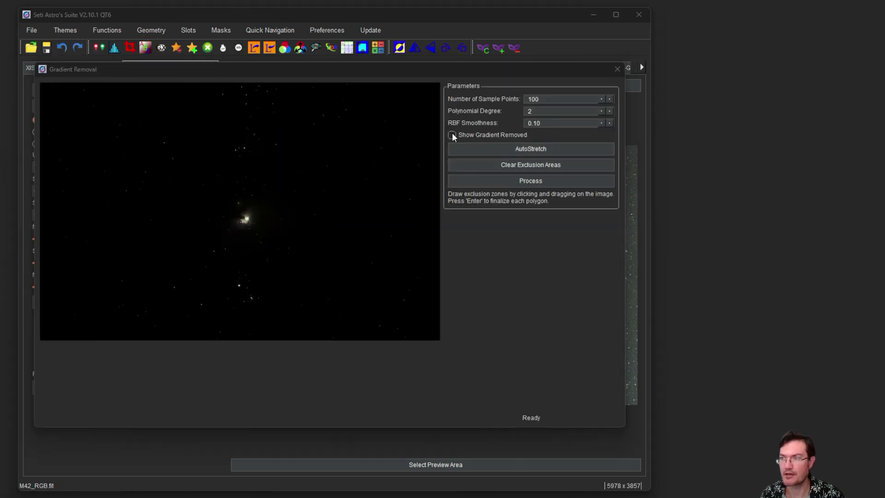
{"action": "left_click", "coordinate": [452, 135]}
{"action": "left_click", "coordinate": [471, 151]}
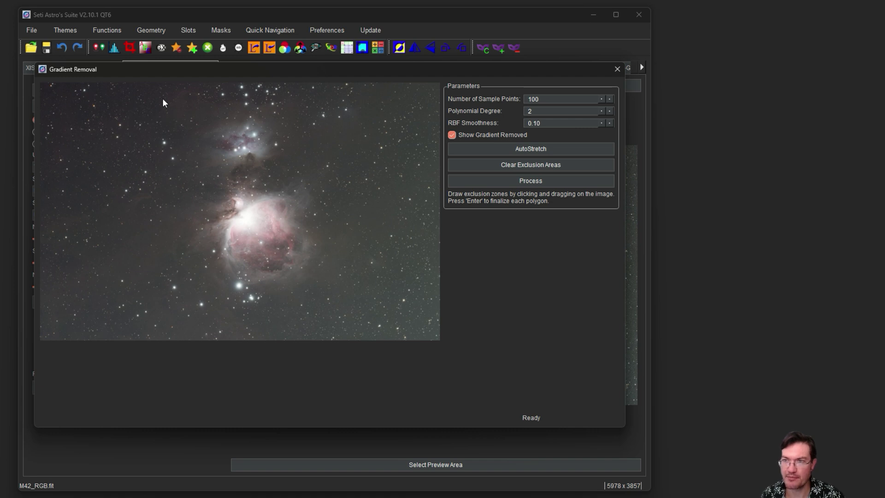
{"action": "mouse_move", "coordinate": [162, 97]}
{"action": "left_mouse_down"}
{"action": "mouse_move", "coordinate": [141, 123]}
{"action": "mouse_move", "coordinate": [174, 130]}
{"action": "mouse_move", "coordinate": [161, 157]}
{"action": "mouse_move", "coordinate": [182, 186]}
{"action": "mouse_move", "coordinate": [168, 197]}
{"action": "mouse_move", "coordinate": [119, 190]}
{"action": "mouse_move", "coordinate": [105, 244]}
{"action": "mouse_move", "coordinate": [65, 296]}
{"action": "mouse_move", "coordinate": [122, 295]}
{"action": "mouse_move", "coordinate": [184, 258]}
{"action": "mouse_move", "coordinate": [191, 262]}
{"action": "mouse_move", "coordinate": [173, 282]}
{"action": "mouse_move", "coordinate": [162, 320]}
{"action": "mouse_move", "coordinate": [181, 336]}
{"action": "mouse_move", "coordinate": [210, 338]}
{"action": "mouse_move", "coordinate": [250, 333]}
{"action": "mouse_move", "coordinate": [242, 304]}
{"action": "mouse_move", "coordinate": [361, 296]}
{"action": "mouse_move", "coordinate": [387, 247]}
{"action": "mouse_move", "coordinate": [386, 211]}
{"action": "mouse_move", "coordinate": [398, 179]}
{"action": "mouse_move", "coordinate": [369, 165]}
{"action": "mouse_move", "coordinate": [340, 189]}
{"action": "mouse_move", "coordinate": [304, 166]}
{"action": "mouse_move", "coordinate": [354, 143]}
{"action": "mouse_move", "coordinate": [372, 115]}
{"action": "mouse_move", "coordinate": [331, 101]}
{"action": "mouse_move", "coordinate": [298, 125]}
{"action": "mouse_move", "coordinate": [275, 99]}
{"action": "mouse_move", "coordinate": [165, 101]}
{"action": "left_mouse_up"}
{"action": "key", "text": "Return"}
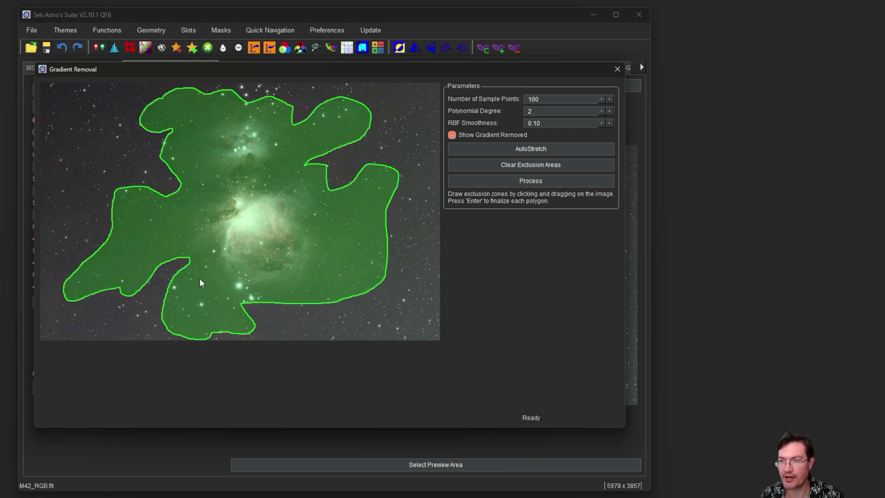
{"action": "left_click", "coordinate": [530, 186]}
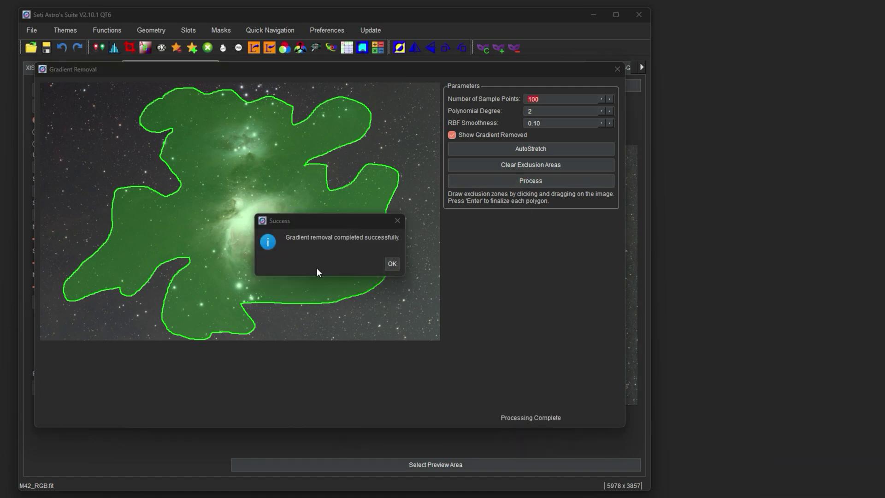
{"action": "left_click", "coordinate": [392, 264]}
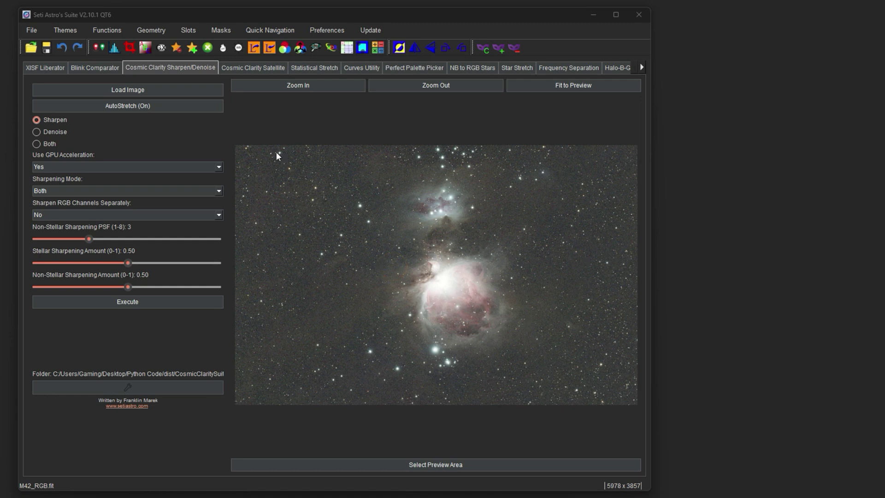
{"action": "left_click", "coordinate": [190, 32]}
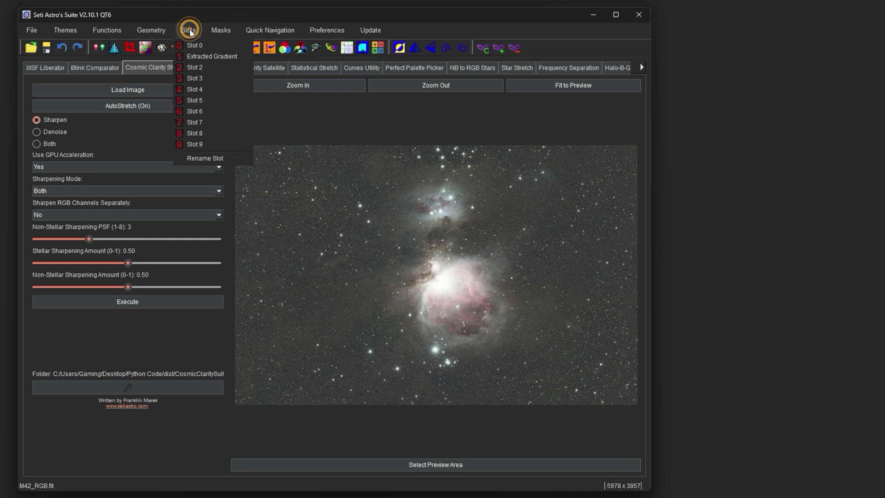
{"action": "left_click", "coordinate": [239, 57]}
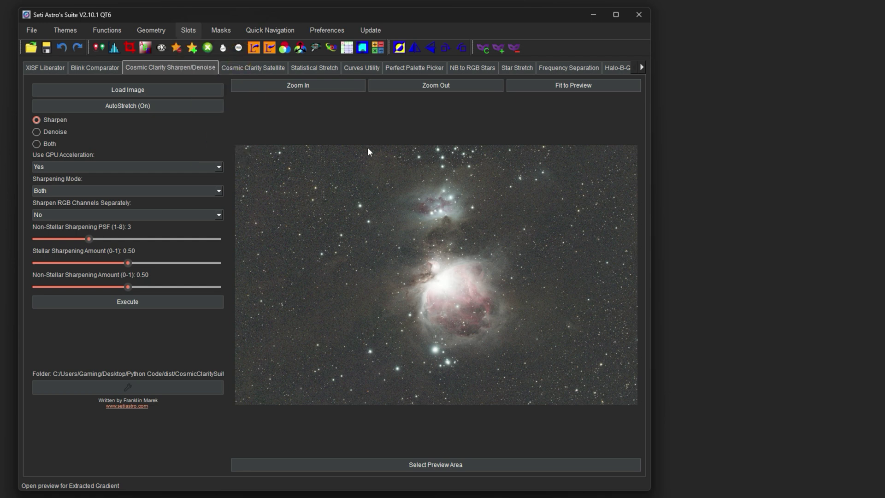
{"action": "left_click_drag", "start_coordinate": [391, 240], "coordinate": [619, 92]}
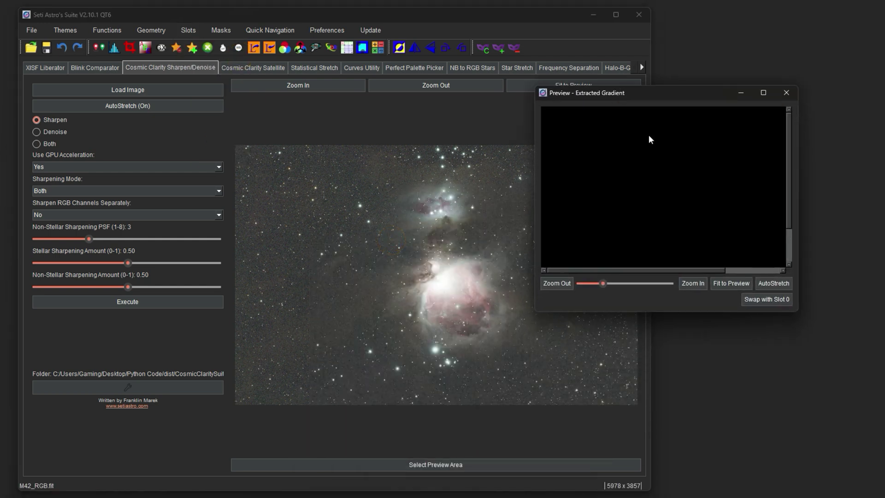
{"action": "left_click", "coordinate": [772, 284]}
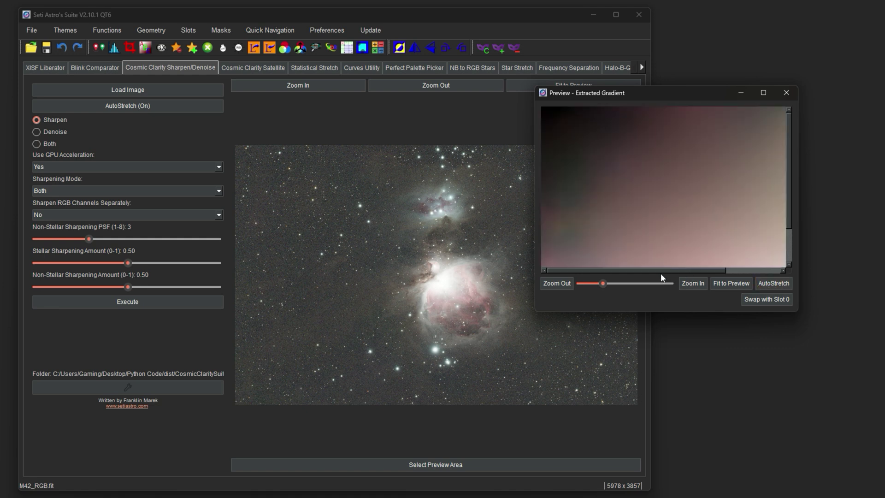
{"action": "left_click_drag", "start_coordinate": [795, 311], "coordinate": [864, 379]}
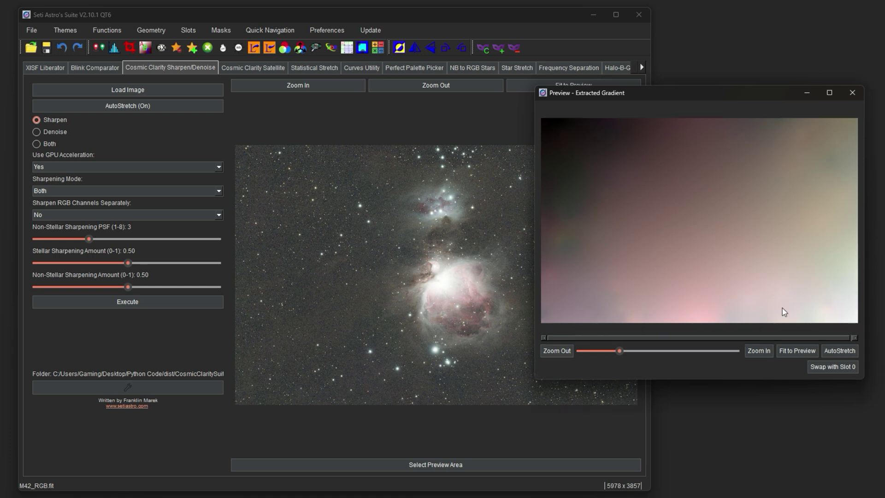
{"action": "left_click", "coordinate": [852, 94]}
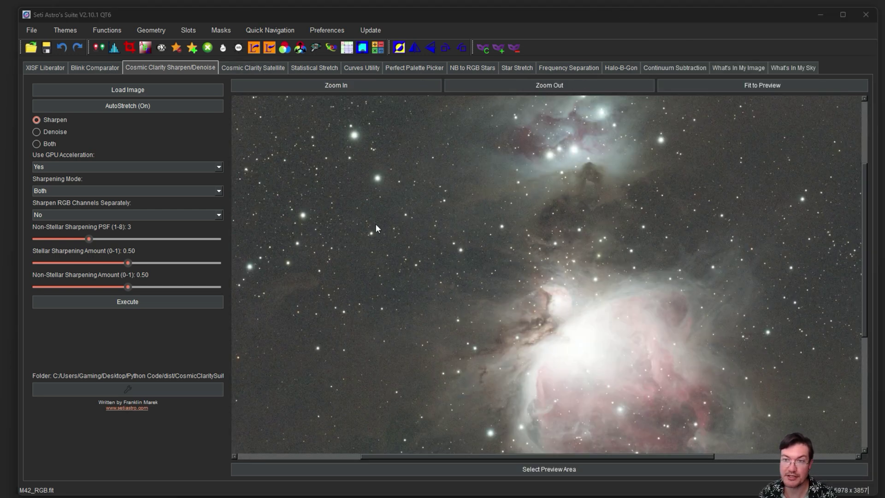
Run Cosmic Clarity in Both mode: sharpening amounts 0.64, denoise strength 0.80, full denoise mode.
{"action": "left_click", "coordinate": [43, 144]}
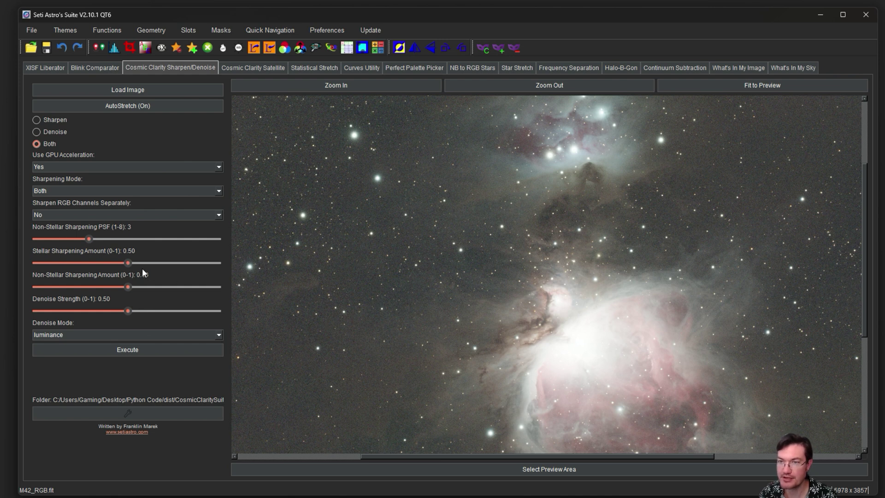
{"action": "left_click_drag", "start_coordinate": [144, 265], "coordinate": [157, 266]}
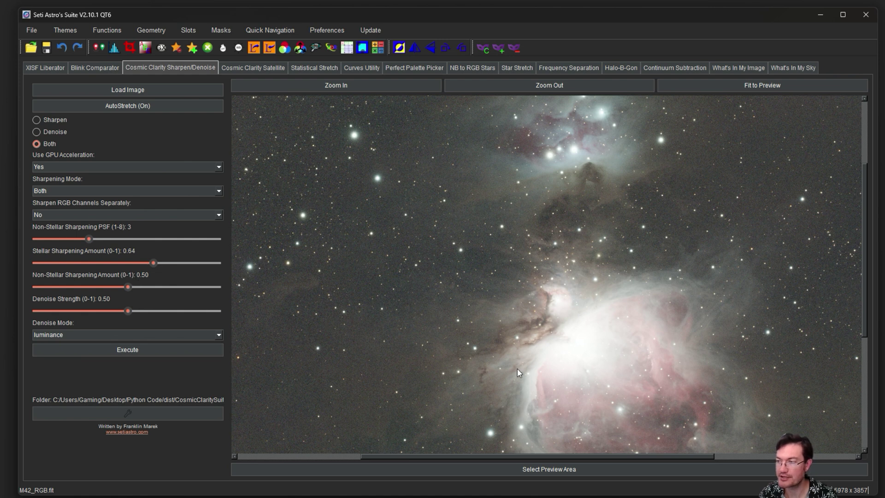
{"action": "left_click_drag", "start_coordinate": [128, 287], "coordinate": [153, 288]}
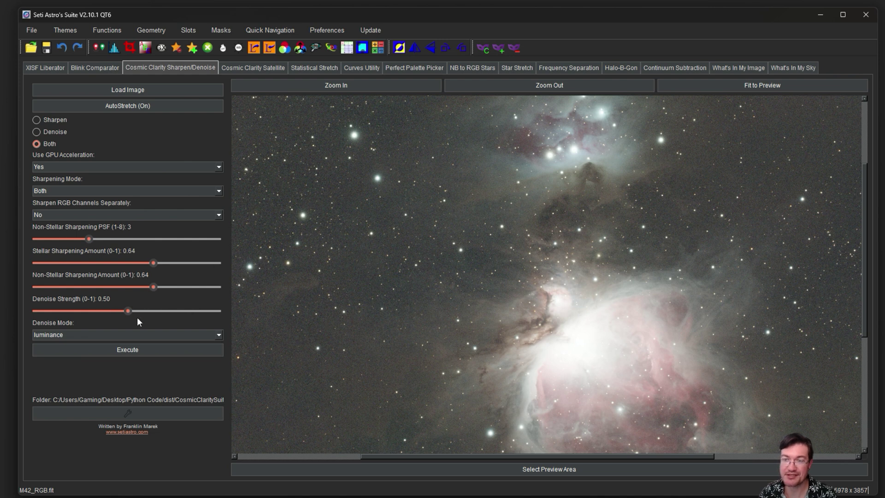
{"action": "left_click_drag", "start_coordinate": [129, 310], "coordinate": [182, 308]}
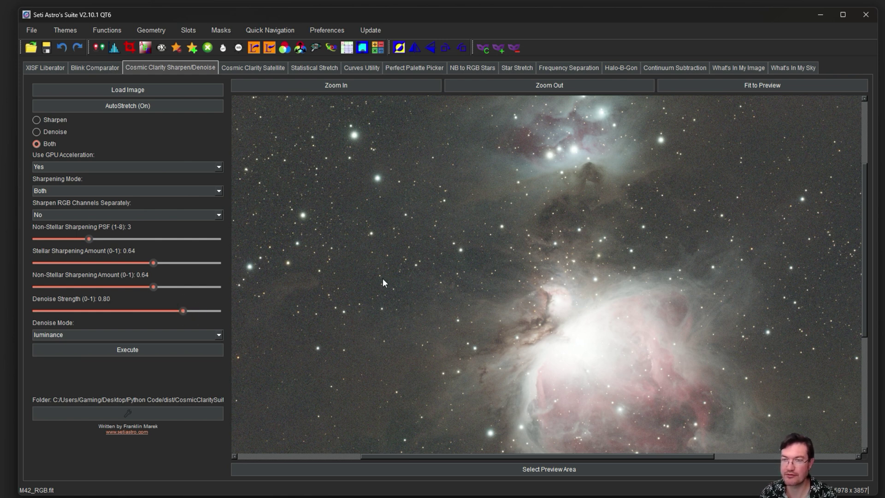
{"action": "left_click", "coordinate": [77, 335]}
{"action": "left_click", "coordinate": [65, 352]}
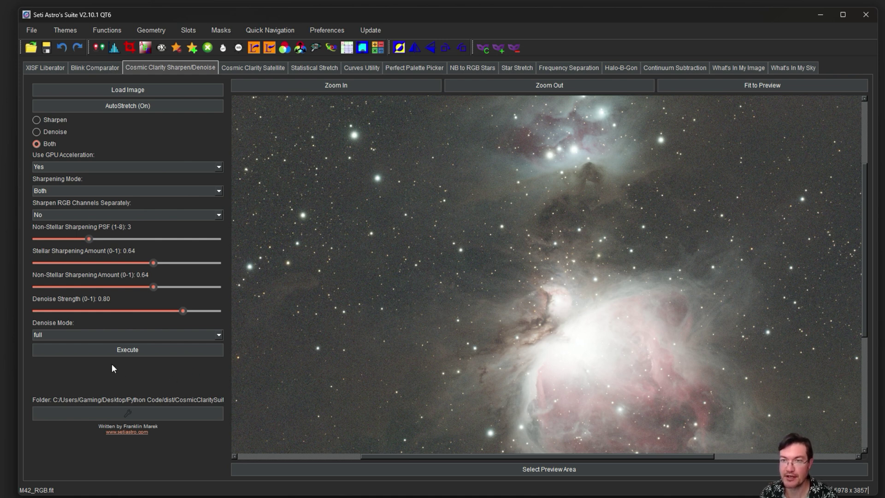
{"action": "left_click", "coordinate": [116, 348]}
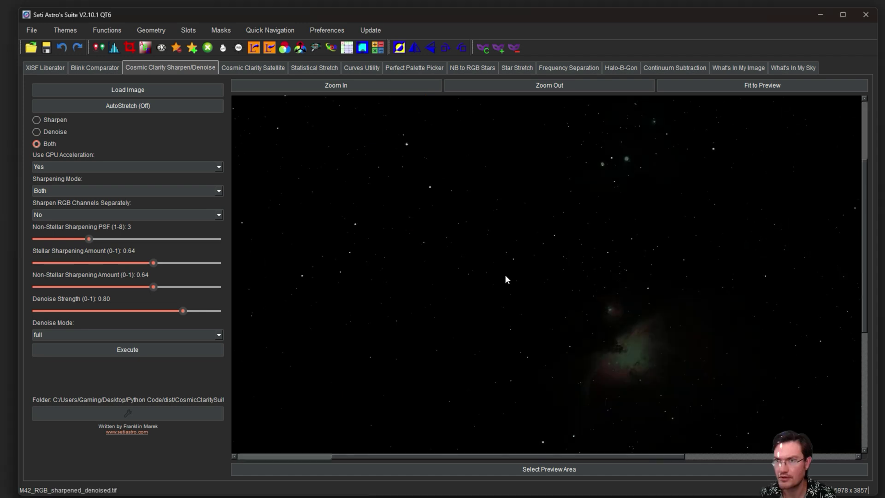
{"action": "left_click_drag", "start_coordinate": [645, 328], "coordinate": [582, 289]}
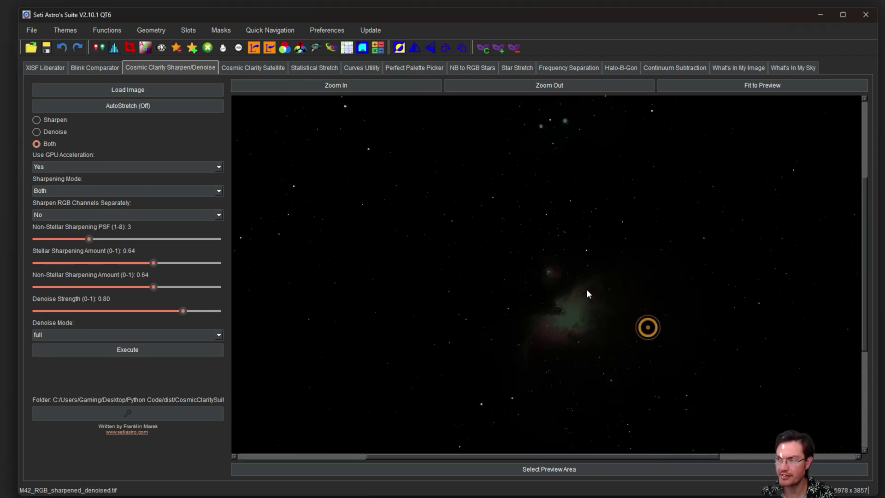
Run StarNet on the linear image, saving the stars-only TIFF as 'only' and keeping the starless result.
{"action": "left_click", "coordinate": [178, 48]}
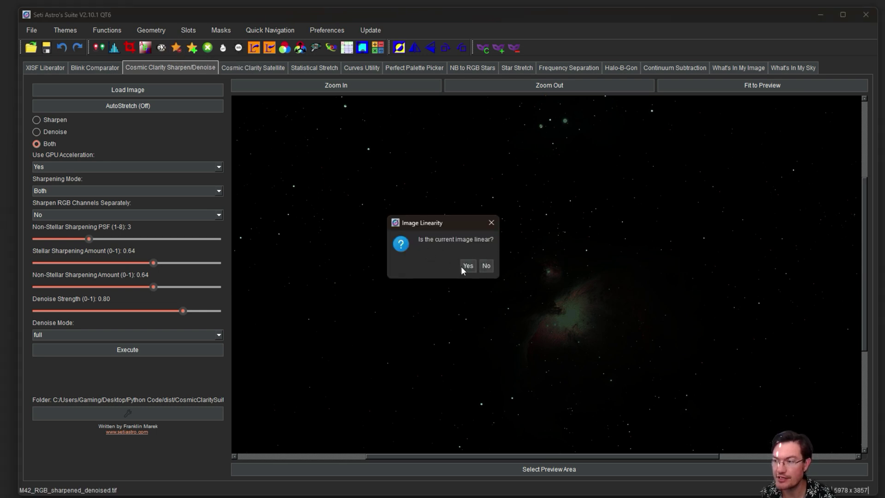
{"action": "left_click", "coordinate": [465, 266]}
{"action": "left_click", "coordinate": [504, 261]}
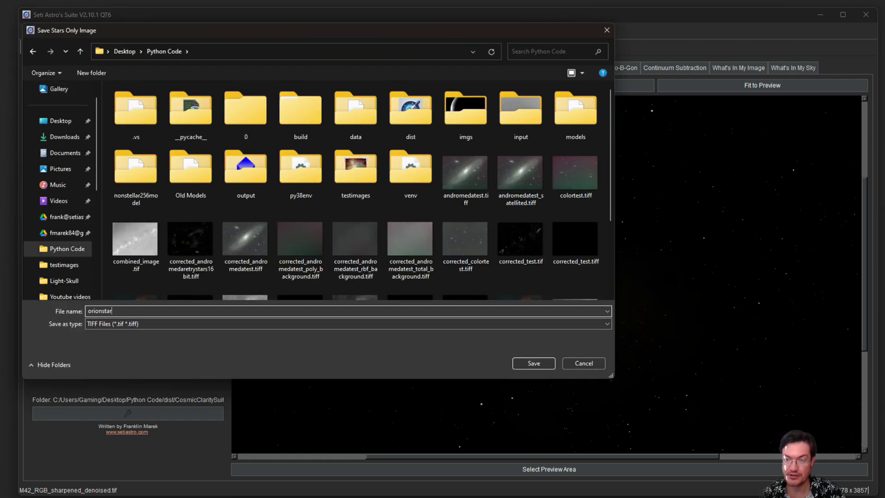
{"action": "type", "text": "only"}
{"action": "key", "text": "Return"}
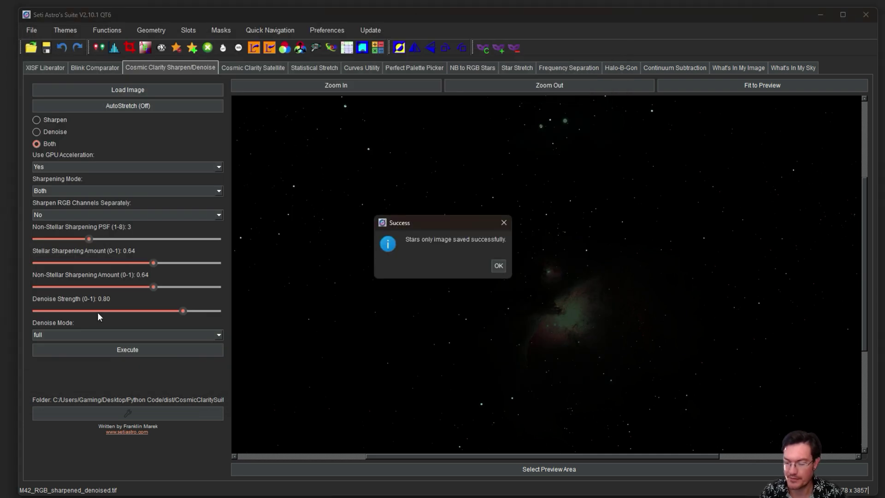
{"action": "key", "text": "Return"}
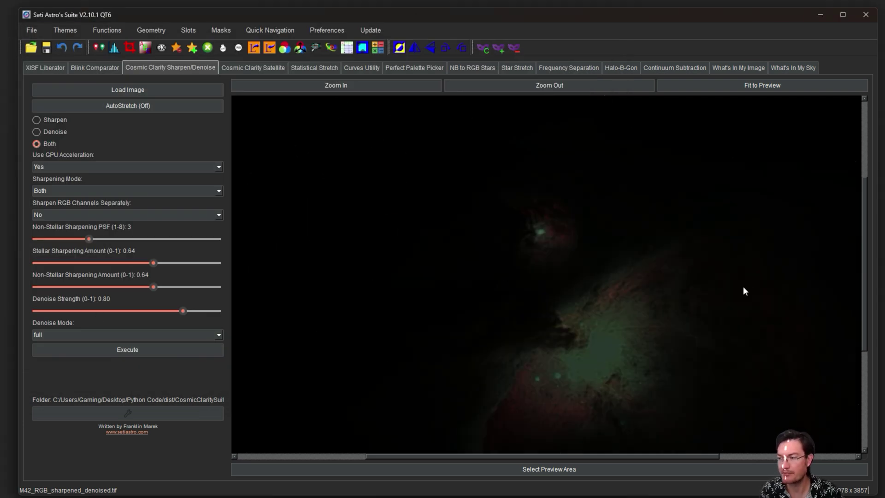
{"action": "left_click", "coordinate": [662, 328]}
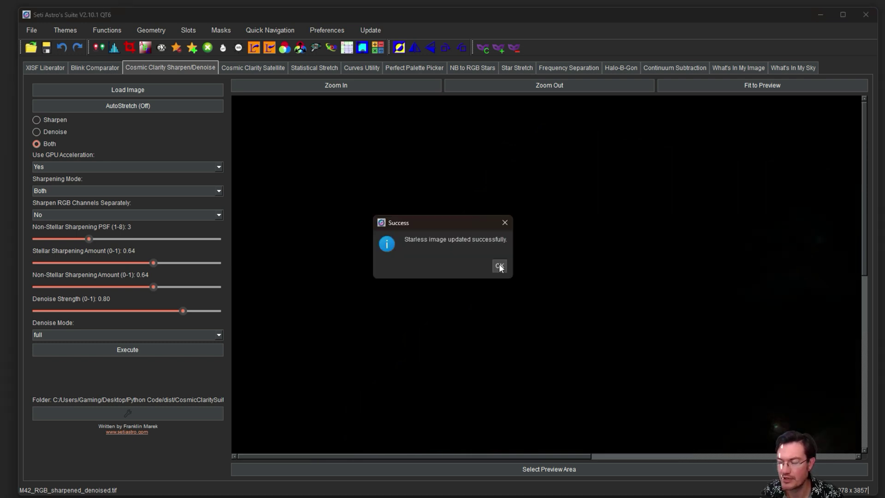
{"action": "left_click", "coordinate": [500, 266]}
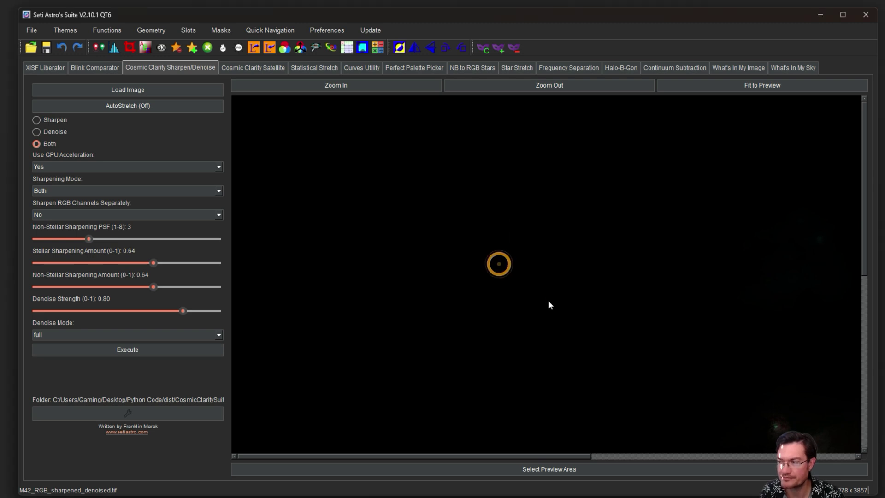
{"action": "left_click_drag", "start_coordinate": [531, 302], "coordinate": [397, 160]}
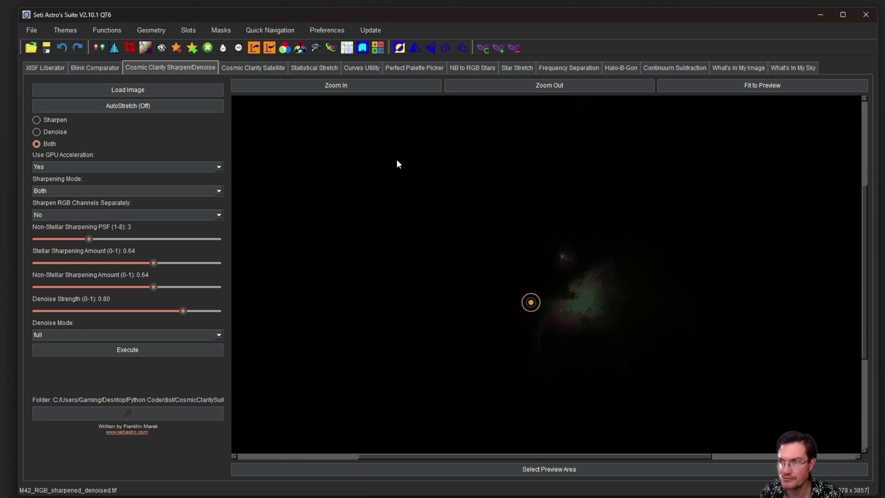
Preview a linked statistical stretch of the starless nebula at target median 0.25.
{"action": "left_click", "coordinate": [304, 66]}
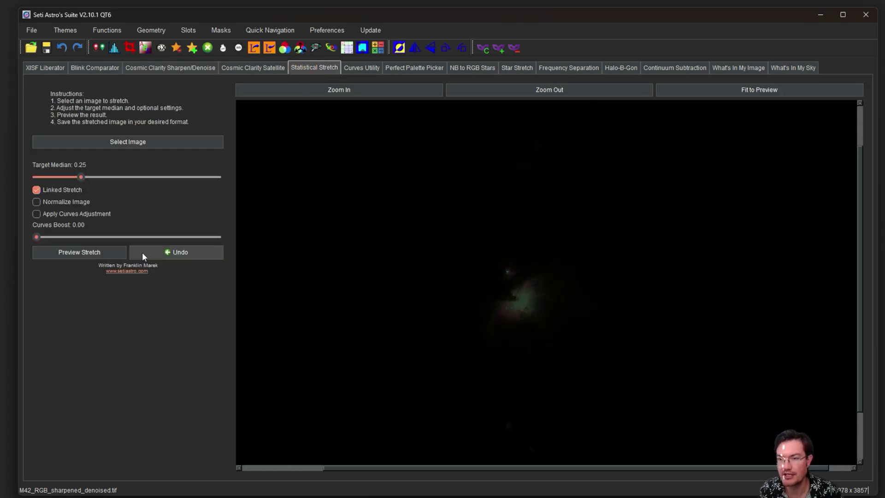
{"action": "left_click", "coordinate": [95, 253]}
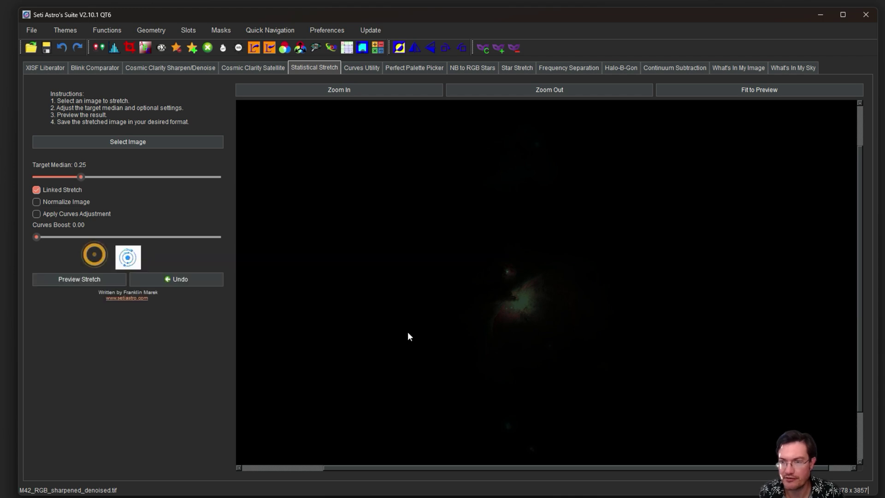
{"action": "scroll", "coordinate": [634, 302], "scroll_direction": "down", "scroll_amount": 1}
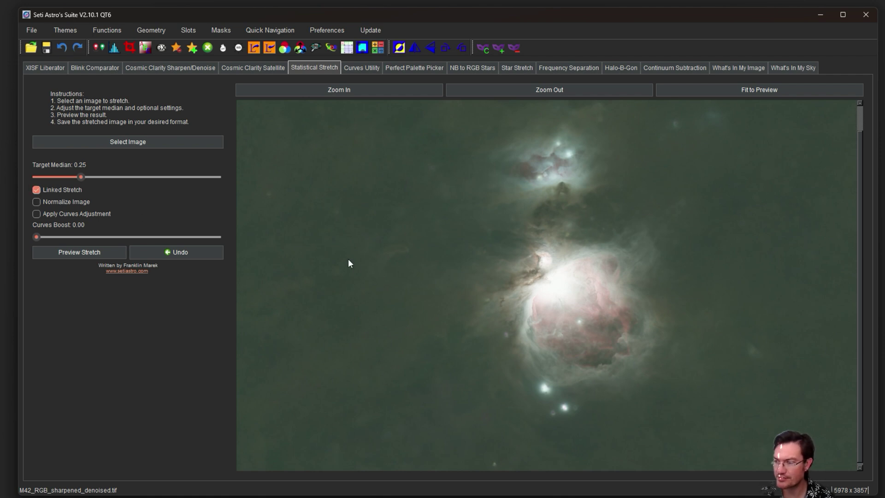
{"action": "left_click", "coordinate": [473, 279]}
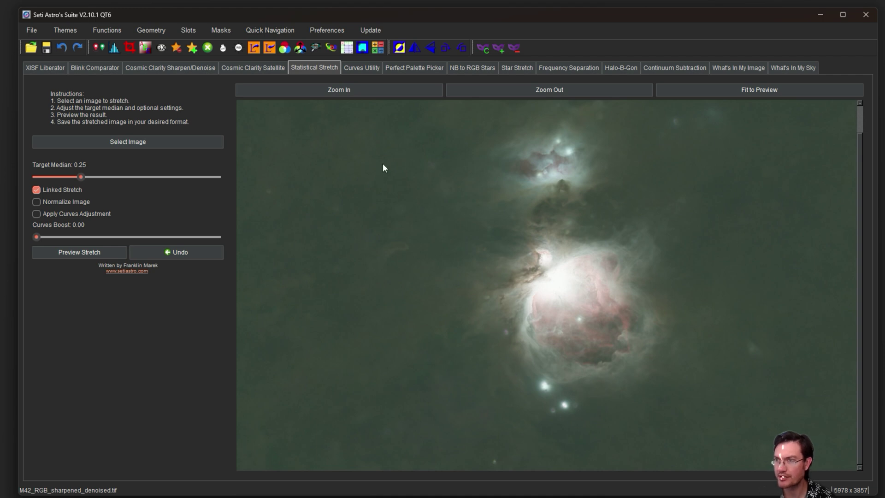
Remove the faint background blemish with Blemish Blaster using an enlarged correction radius.
{"action": "left_click", "coordinate": [311, 51]}
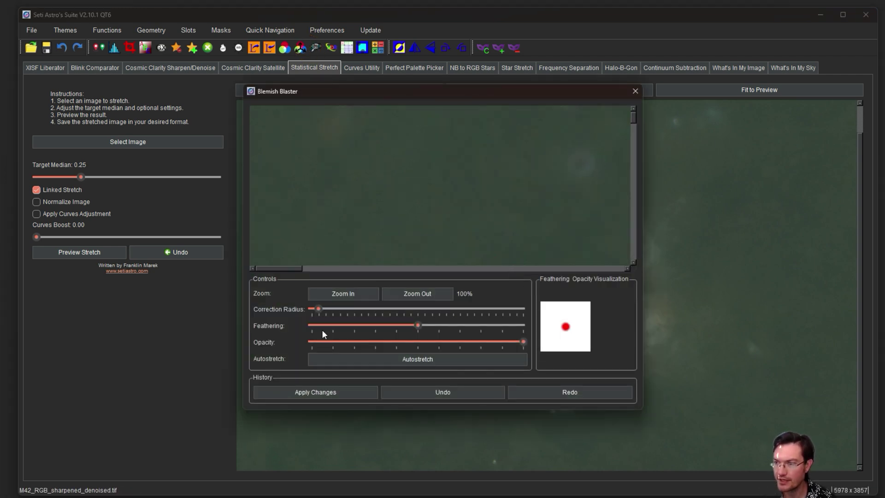
{"action": "left_click_drag", "start_coordinate": [318, 308], "coordinate": [351, 309]}
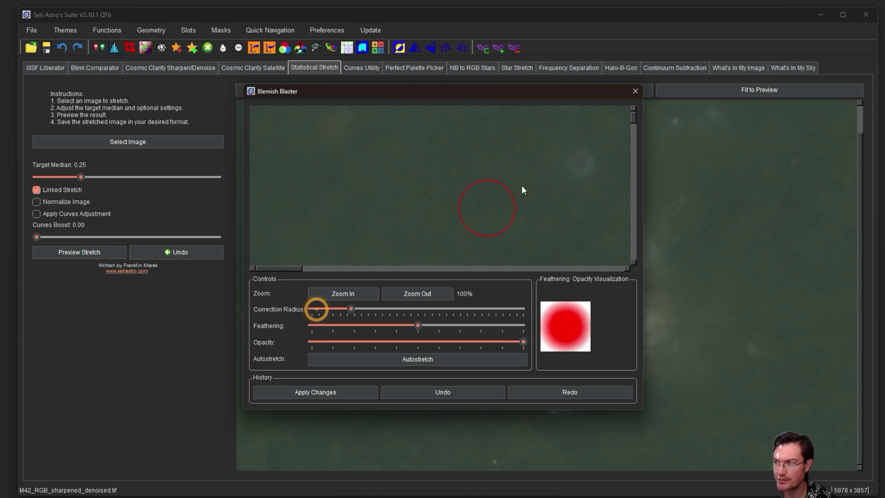
{"action": "left_click", "coordinate": [579, 162]}
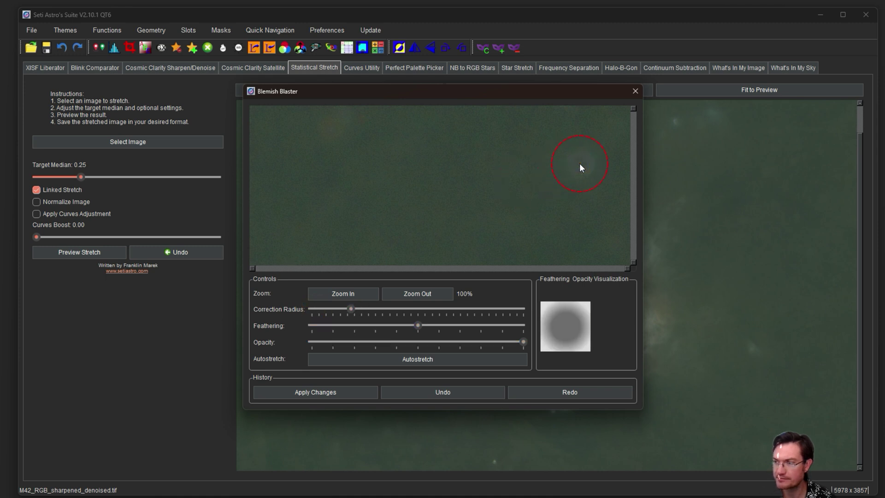
{"action": "left_click", "coordinate": [408, 293]}
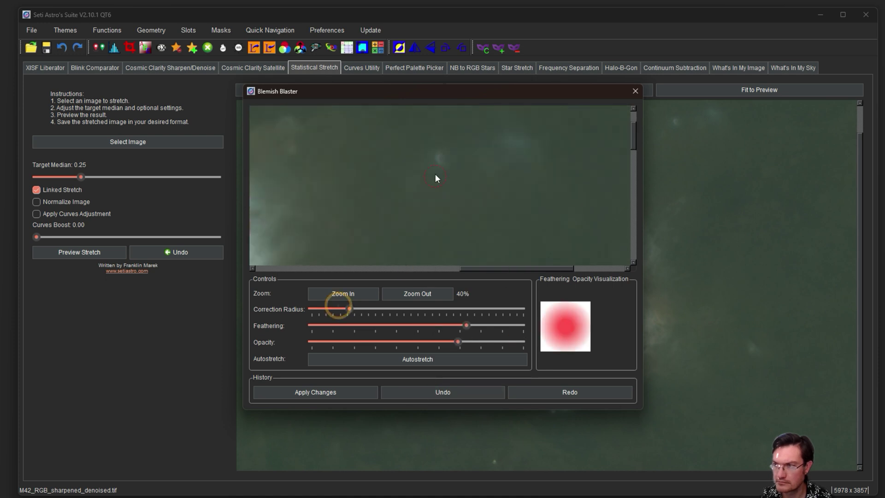
{"action": "scroll", "coordinate": [472, 269], "scroll_direction": "left", "scroll_amount": 3}
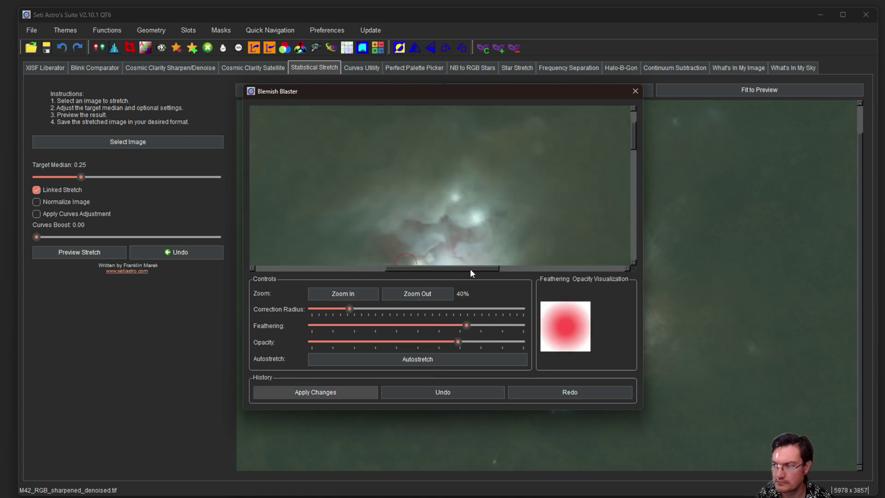
{"action": "key", "text": "Escape"}
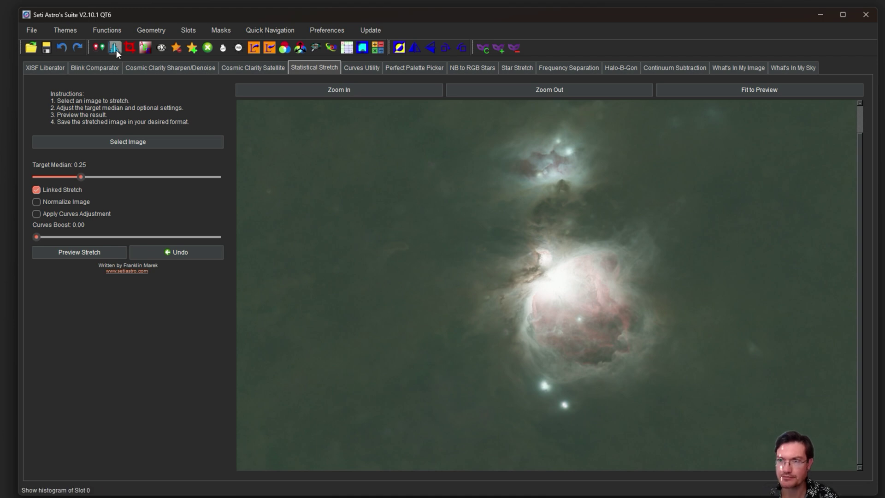
Neutralize the background colour using a sample box drawn on empty dark sky.
{"action": "left_click", "coordinate": [223, 48]}
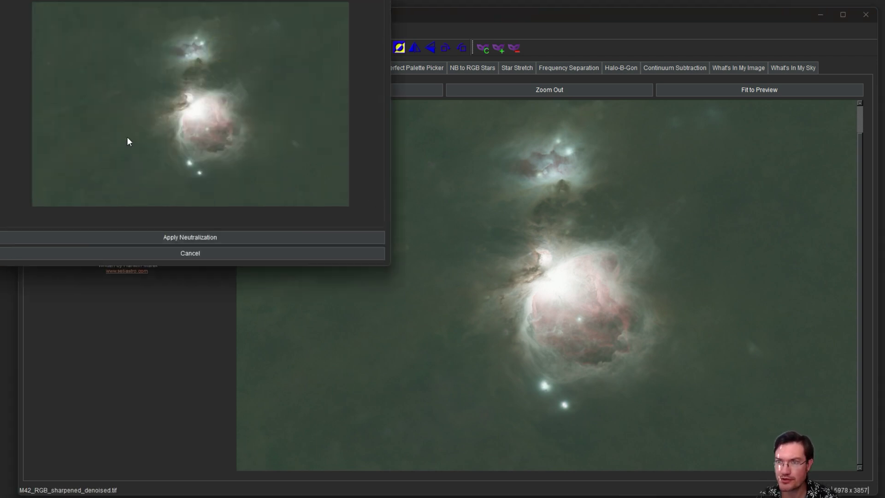
{"action": "left_click_drag", "start_coordinate": [77, 28], "coordinate": [107, 54]}
{"action": "left_click", "coordinate": [182, 236]}
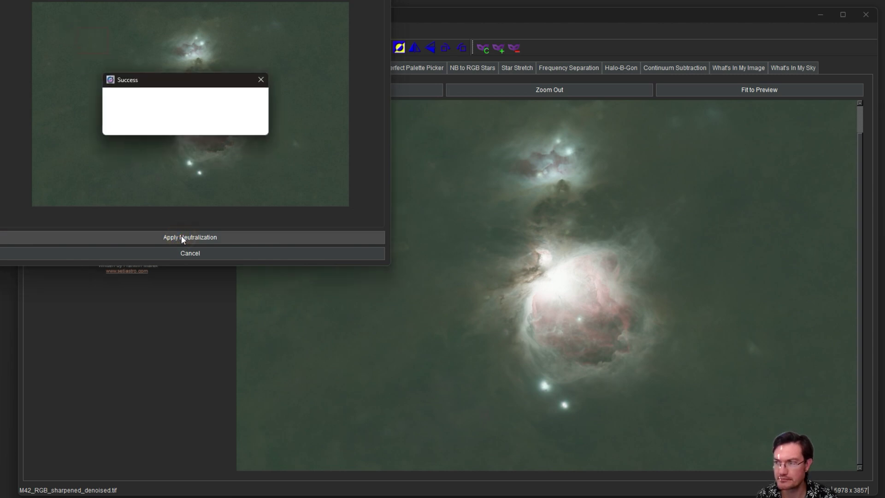
{"action": "left_click", "coordinate": [255, 124]}
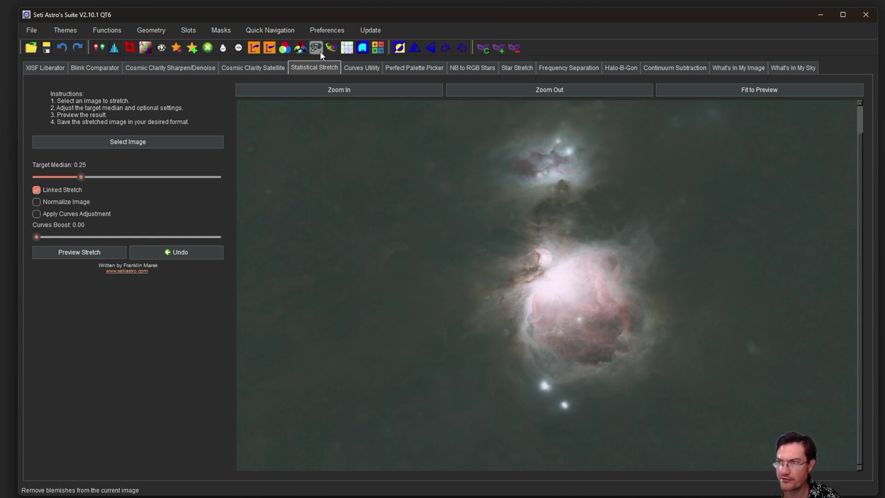
Preview WaveScale HDR compression and inspect the bright nebula core up close.
{"action": "left_click", "coordinate": [332, 49]}
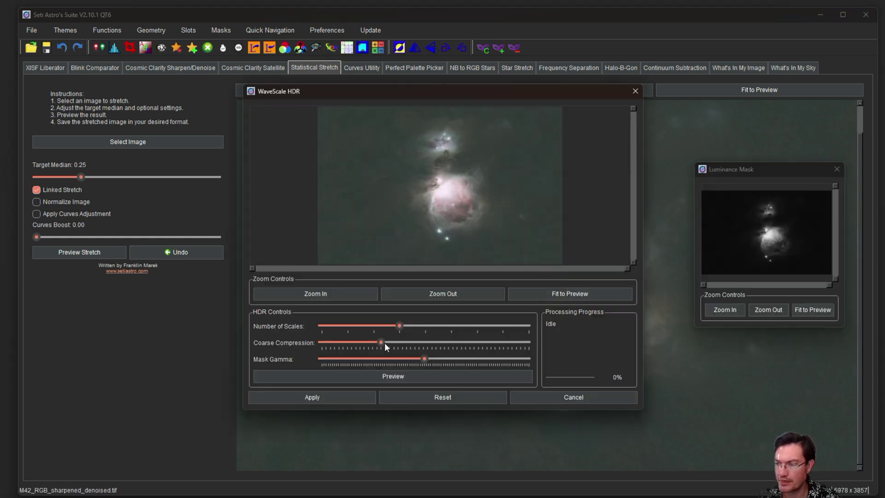
{"action": "left_click", "coordinate": [399, 377]}
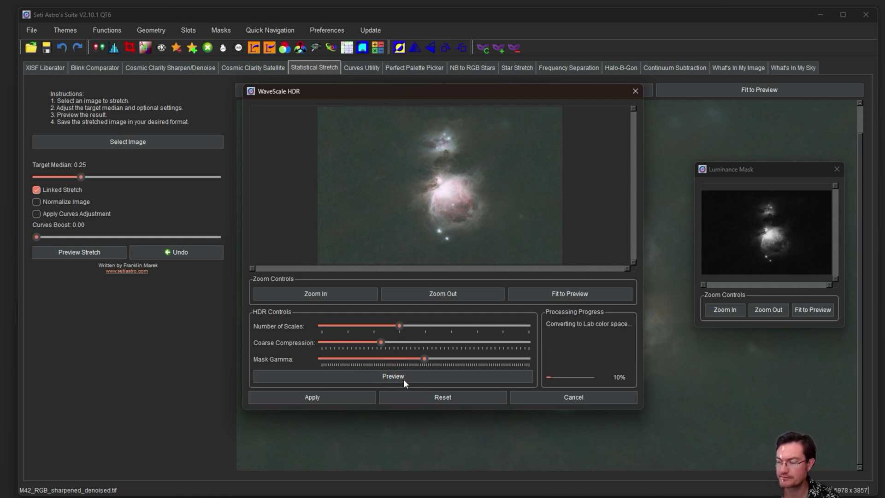
{"action": "left_click", "coordinate": [322, 294]}
{"action": "scroll", "coordinate": [446, 208], "scroll_direction": "down", "scroll_amount": 3}
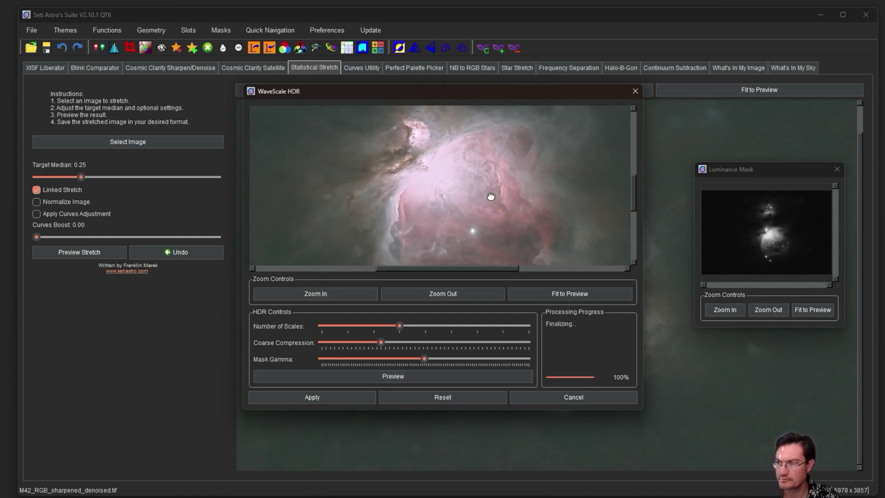
{"action": "scroll", "coordinate": [529, 199], "scroll_direction": "up", "scroll_amount": 2}
{"action": "left_click_drag", "start_coordinate": [529, 199], "coordinate": [479, 171]}
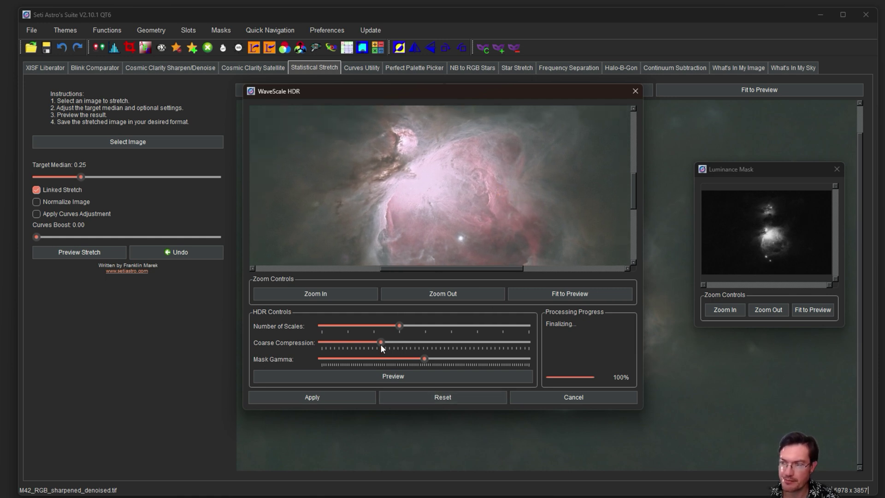
Lower Coarse Compression, reset to defaults, and re-preview with default and higher Mask Gamma.
{"action": "left_click_drag", "start_coordinate": [381, 342], "coordinate": [359, 342]}
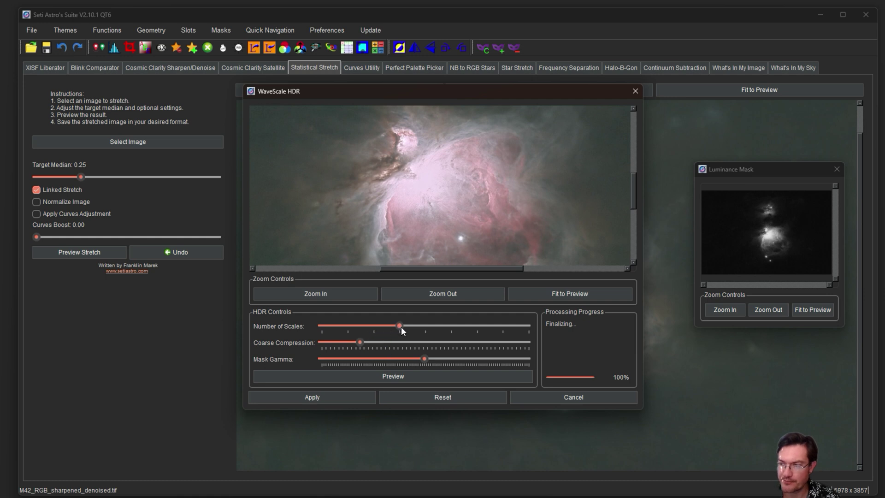
{"action": "left_click", "coordinate": [434, 397]}
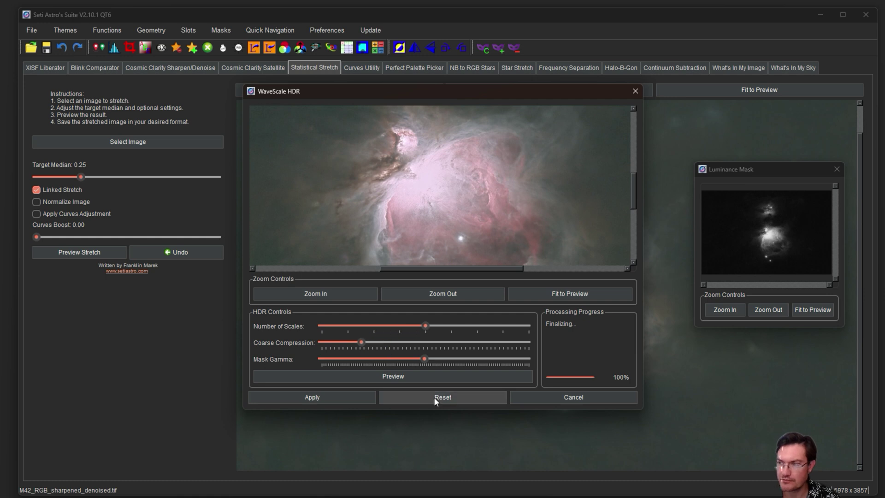
{"action": "left_click", "coordinate": [403, 379]}
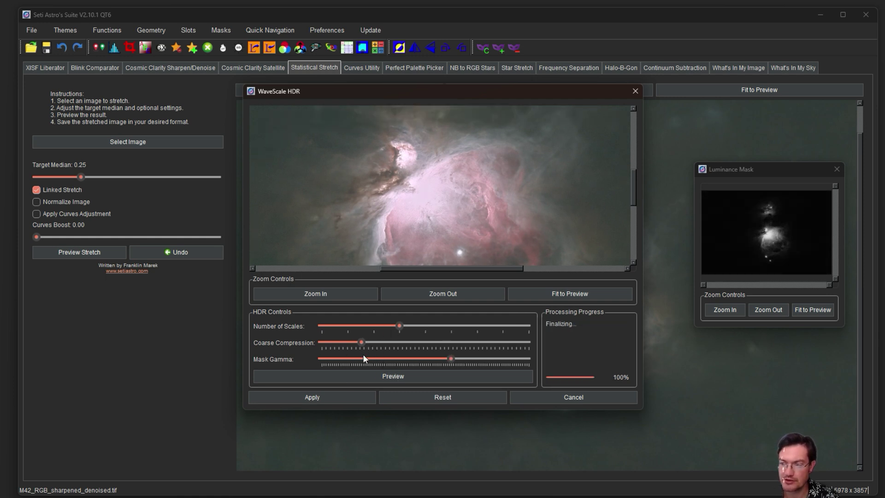
{"action": "left_click", "coordinate": [386, 374]}
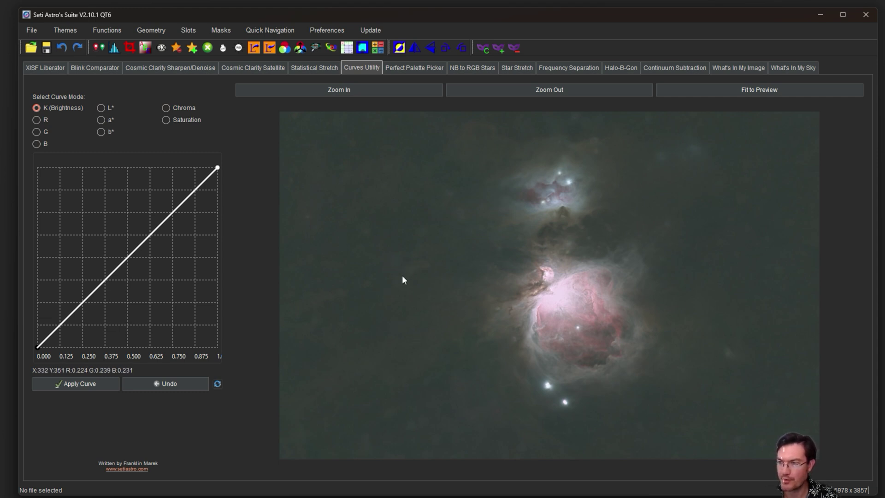
Lift the K (Brightness) curve slightly at a midtone point and apply it.
{"action": "left_click", "coordinate": [66, 325]}
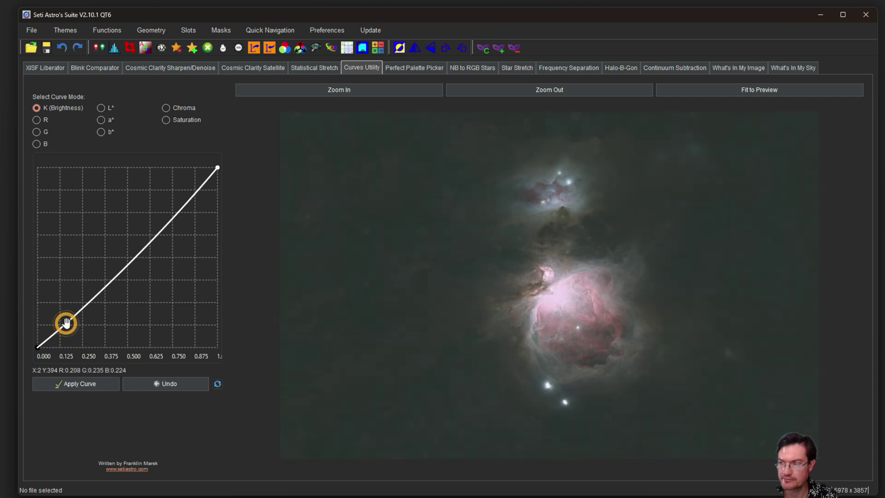
{"action": "left_click_drag", "start_coordinate": [65, 322], "coordinate": [58, 340]}
{"action": "left_click", "coordinate": [84, 304]}
{"action": "left_click", "coordinate": [85, 386]}
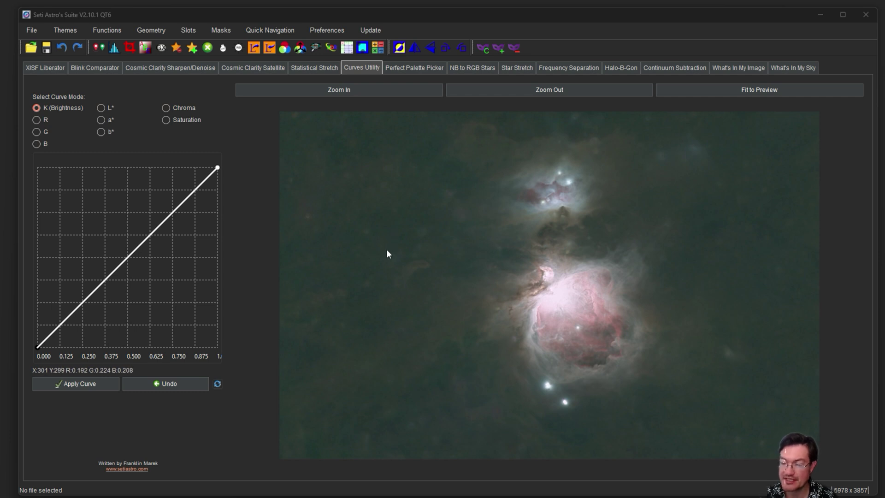
Run Remove Green at amount 1.00 and dismiss the success message.
{"action": "left_click", "coordinate": [208, 47]}
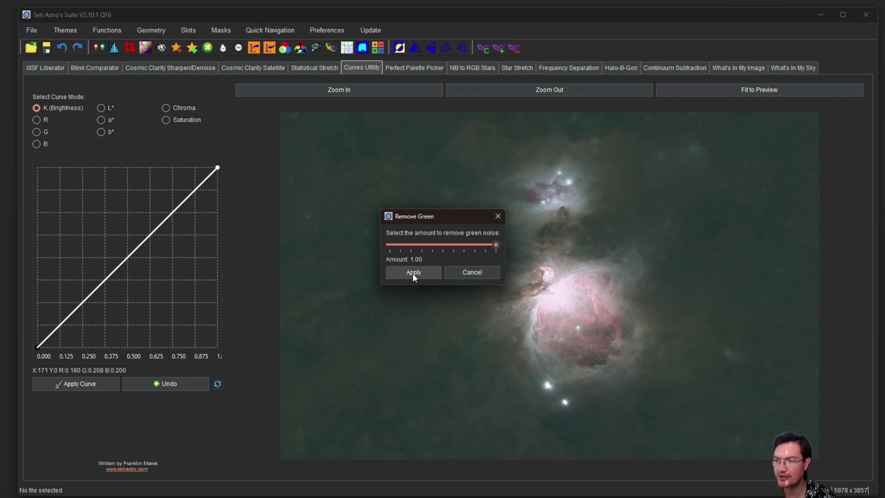
{"action": "left_click", "coordinate": [413, 273]}
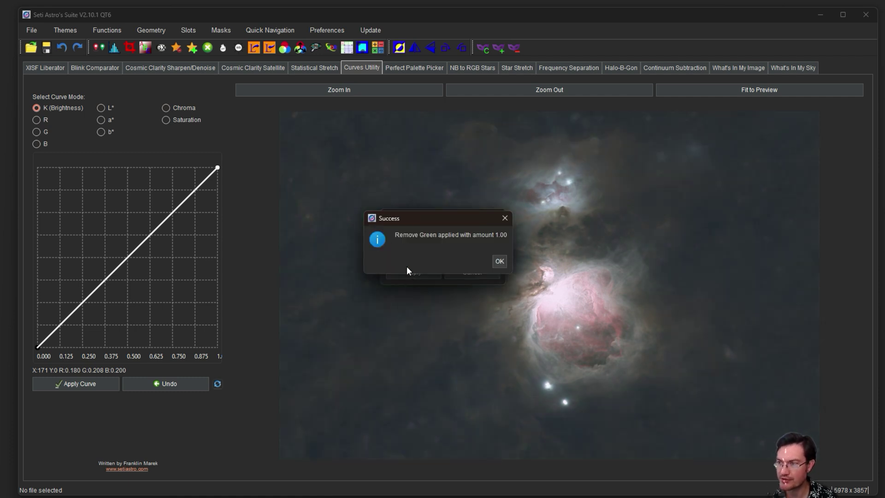
{"action": "left_click", "coordinate": [500, 260]}
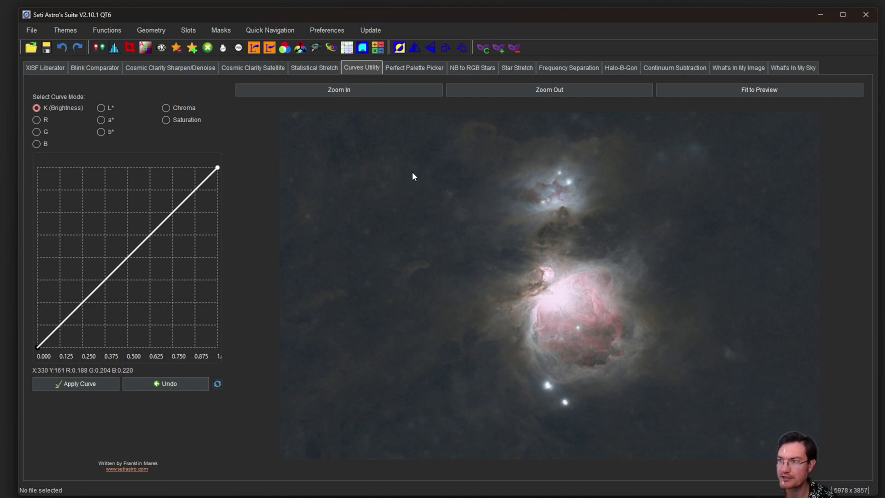
Create a blurred lightness mask covering the whole image and save it to mask slot 0.
{"action": "left_click", "coordinate": [484, 51]}
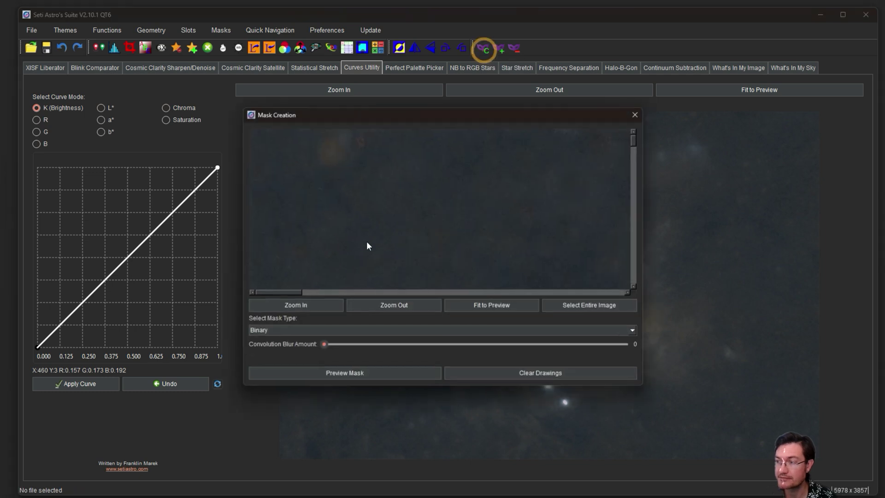
{"action": "left_click", "coordinate": [307, 329]}
{"action": "left_click", "coordinate": [281, 348]}
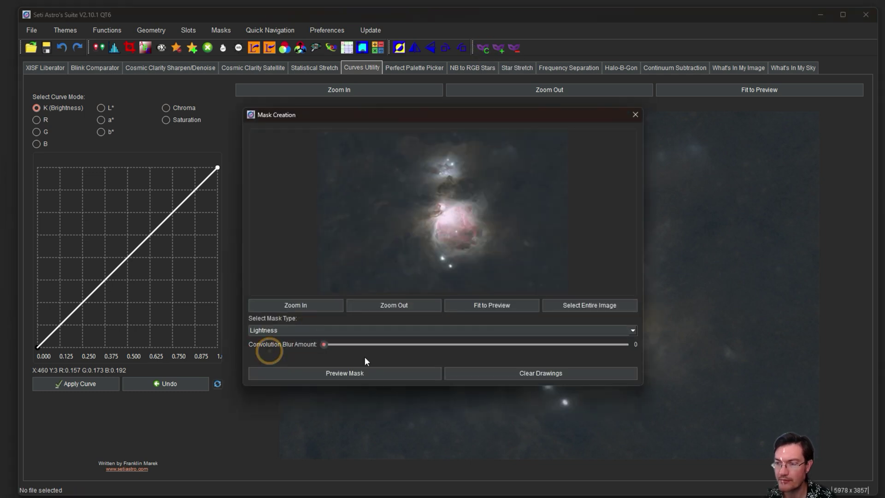
{"action": "left_click_drag", "start_coordinate": [323, 346], "coordinate": [386, 353]}
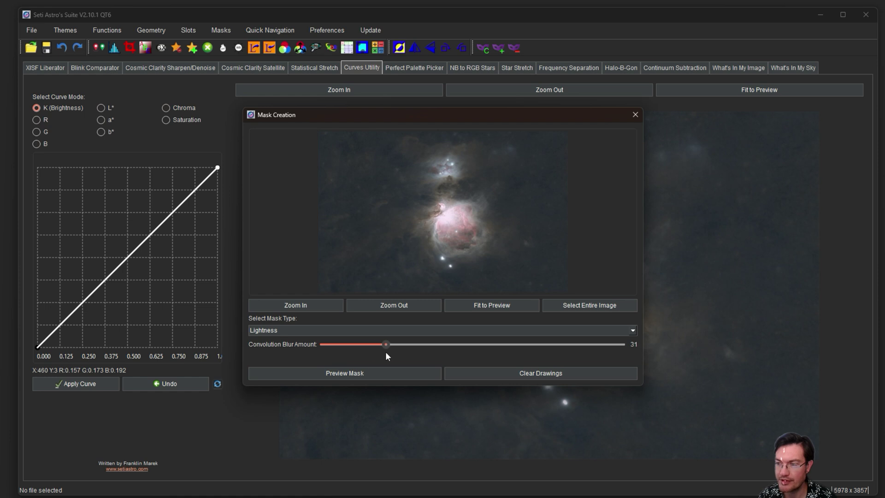
{"action": "left_click", "coordinate": [366, 375]}
{"action": "left_click", "coordinate": [499, 267]}
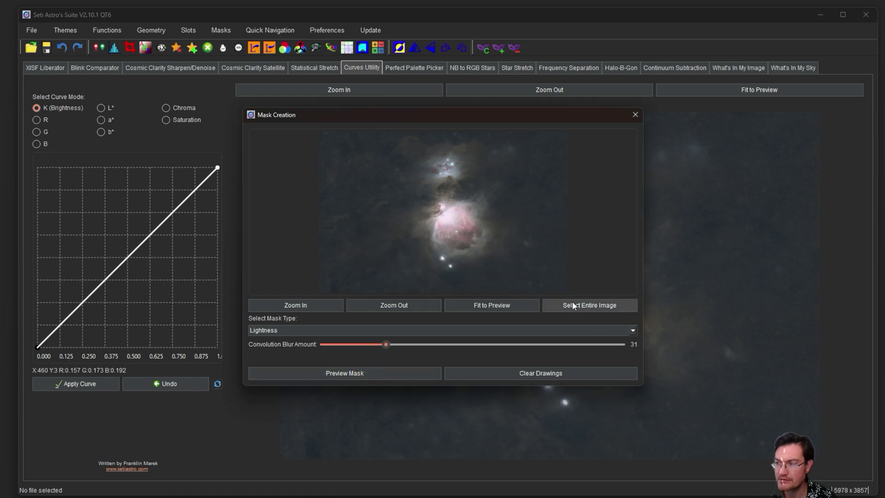
{"action": "left_click", "coordinate": [572, 303]}
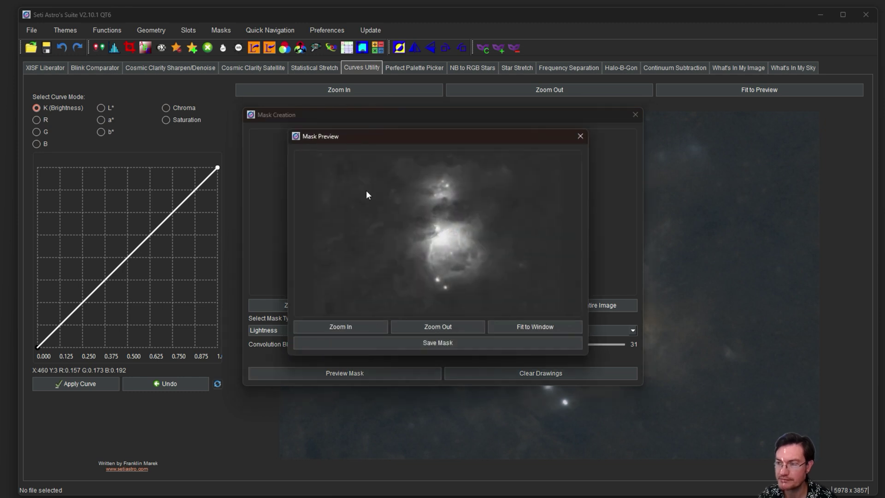
{"action": "left_click", "coordinate": [424, 344]}
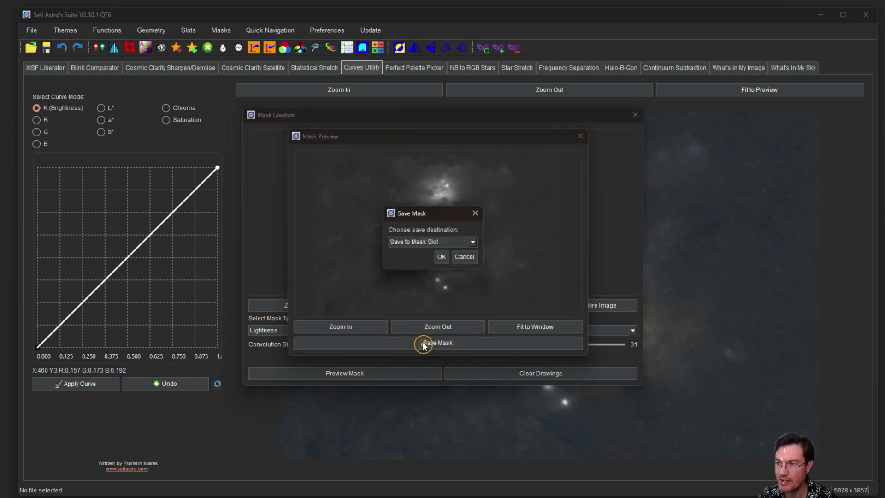
{"action": "left_click", "coordinate": [439, 257]}
{"action": "left_click", "coordinate": [444, 257]}
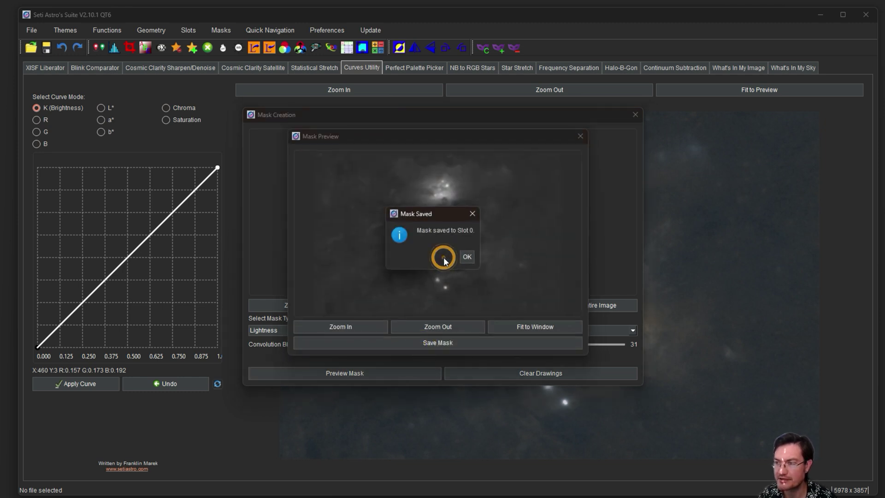
{"action": "left_click", "coordinate": [468, 255]}
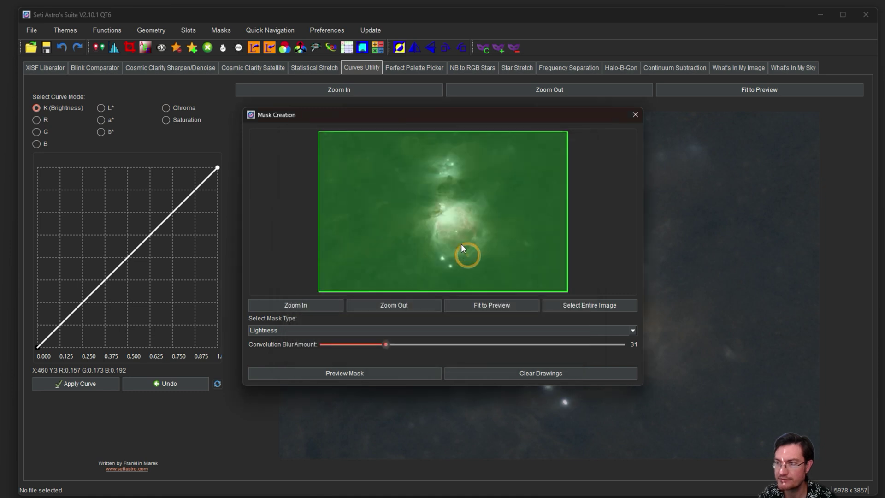
Create a red colour mask and save it to mask slot 1.
{"action": "left_click", "coordinate": [314, 331]}
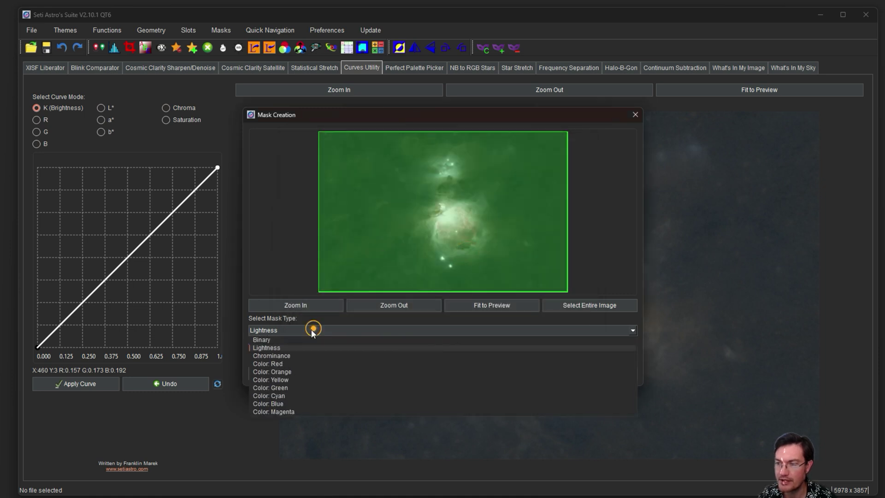
{"action": "left_click", "coordinate": [286, 363]}
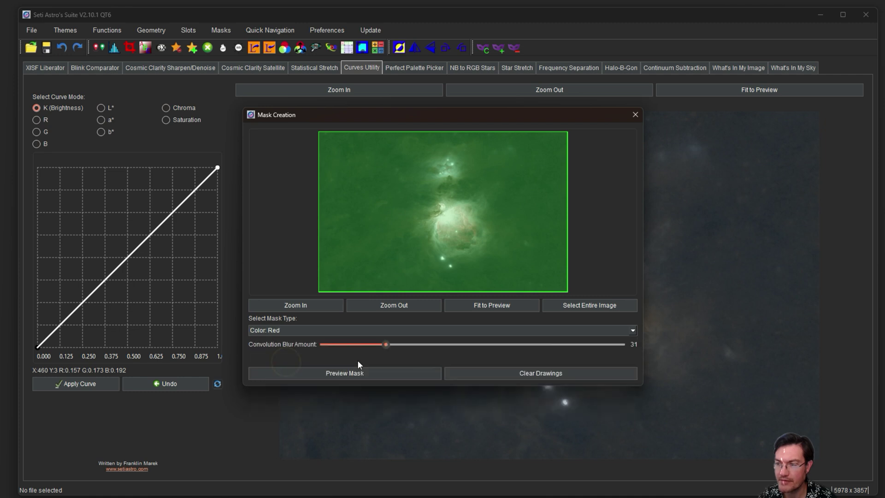
{"action": "left_click", "coordinate": [350, 372]}
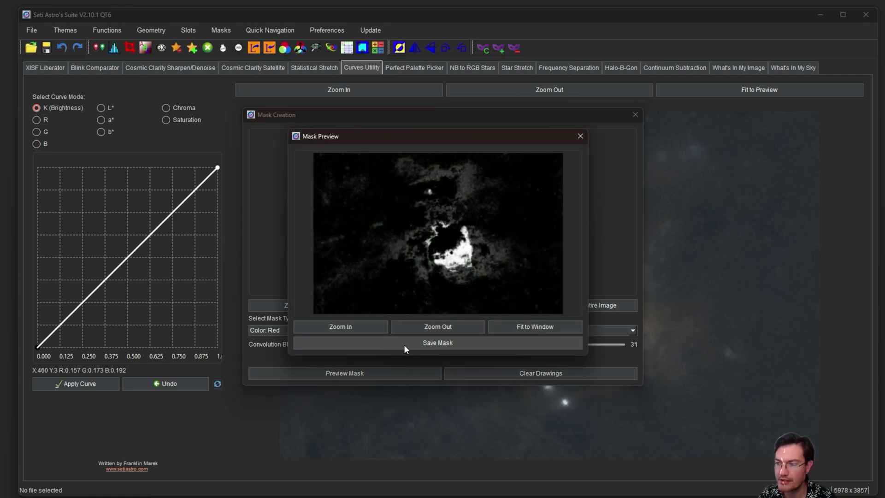
{"action": "left_click", "coordinate": [401, 341]}
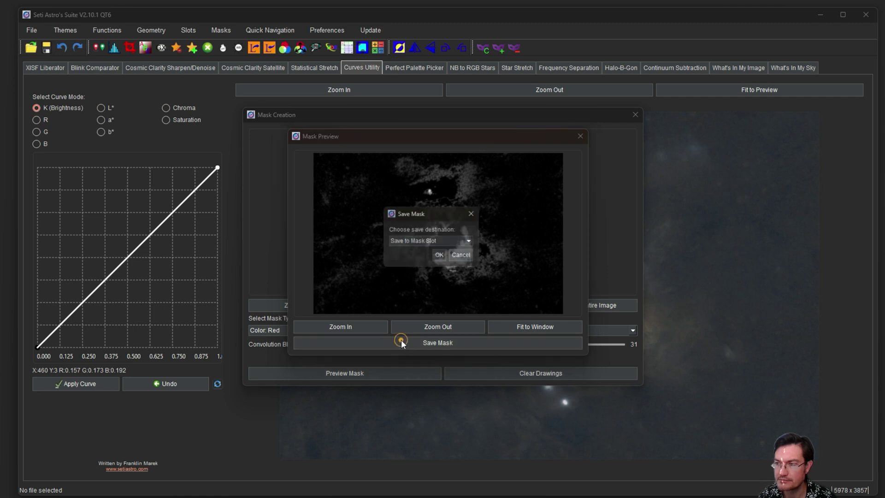
{"action": "left_click", "coordinate": [441, 257]}
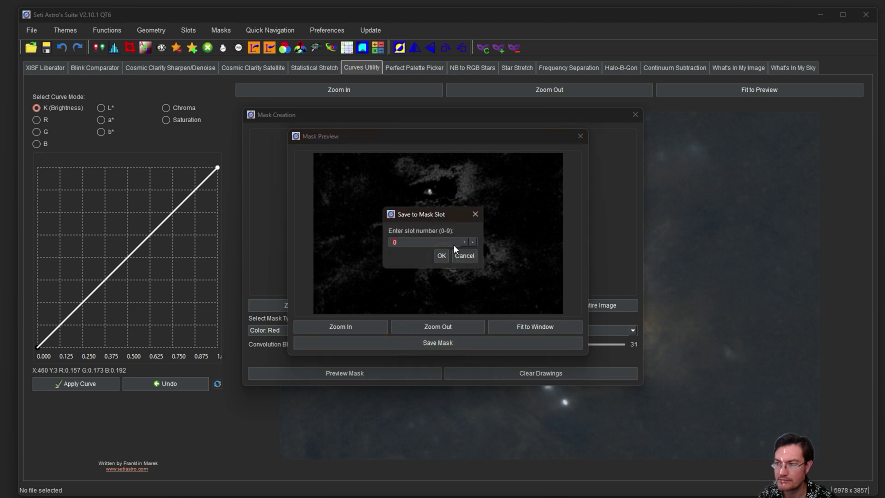
{"action": "type", "text": "1"}
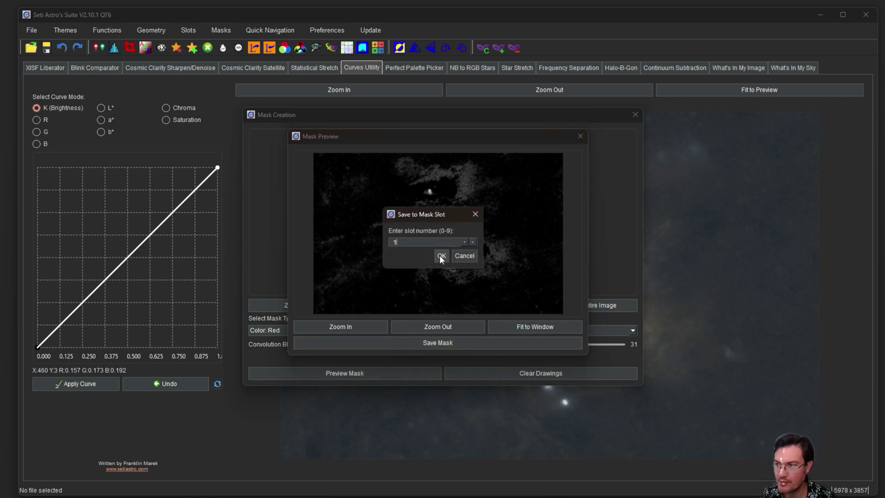
{"action": "left_click", "coordinate": [439, 255]}
{"action": "left_click", "coordinate": [466, 256]}
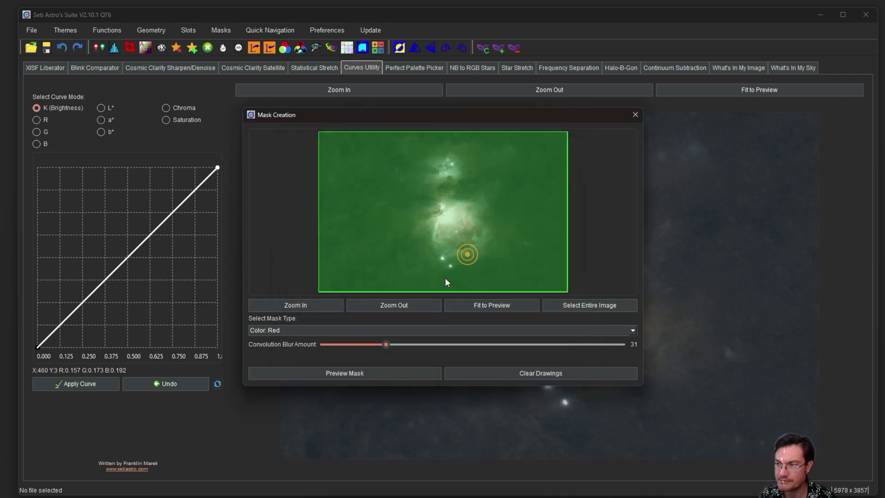
Preview a Chrominance mask and save it to mask slot 2.
{"action": "left_click", "coordinate": [350, 332]}
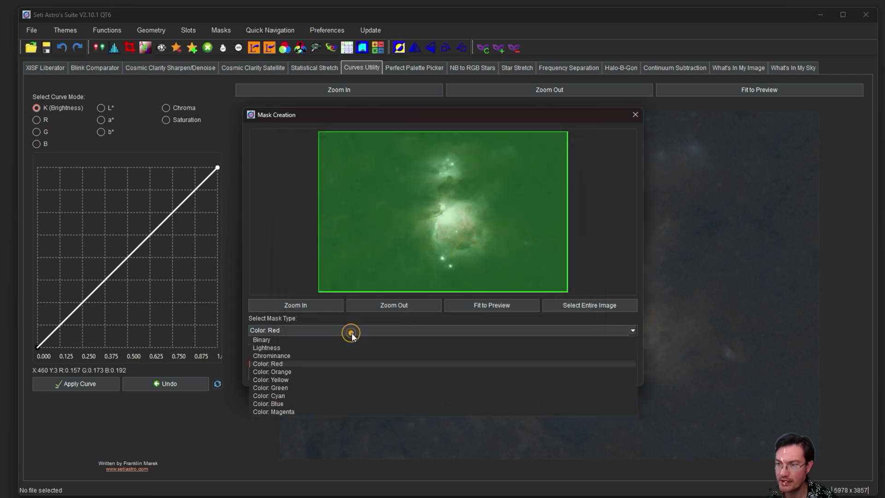
{"action": "left_click", "coordinate": [322, 356]}
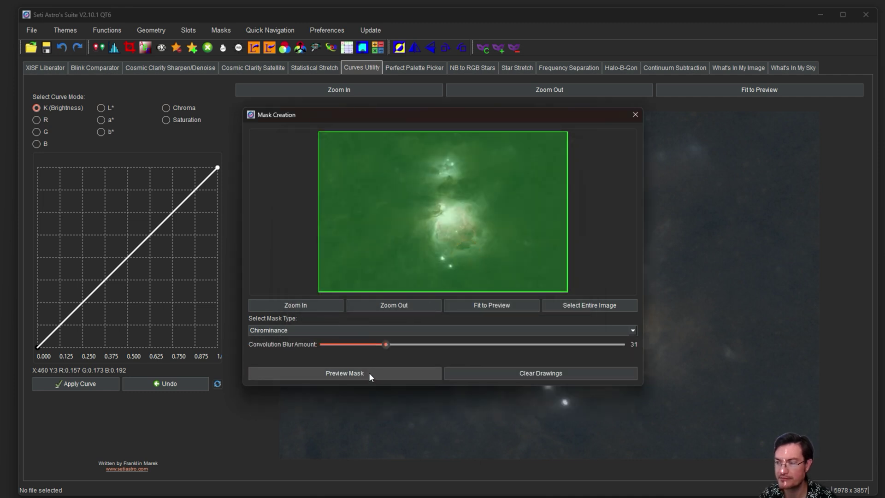
{"action": "left_click", "coordinate": [368, 373]}
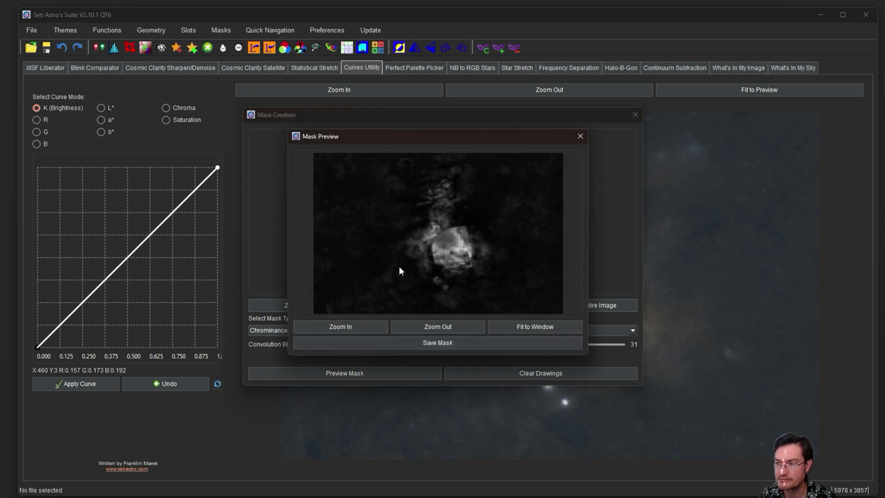
{"action": "left_click", "coordinate": [383, 345]}
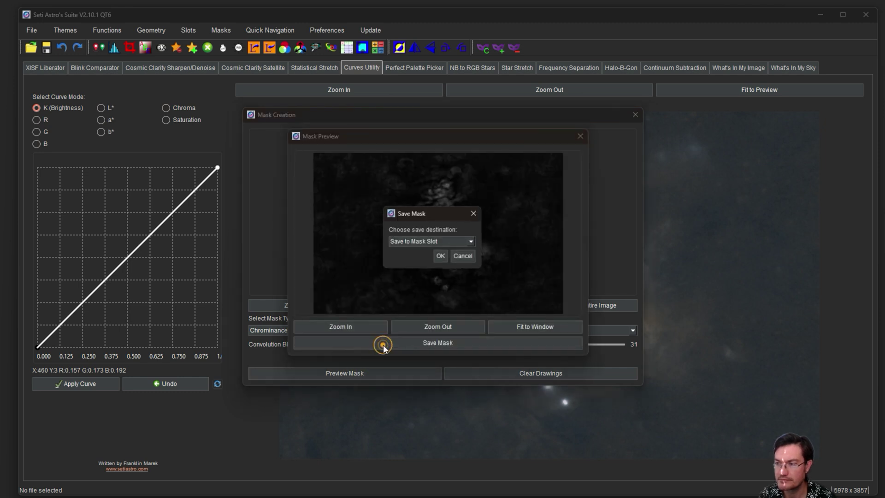
{"action": "left_click", "coordinate": [443, 257]}
{"action": "left_click", "coordinate": [439, 255]}
{"action": "left_click", "coordinate": [470, 256]}
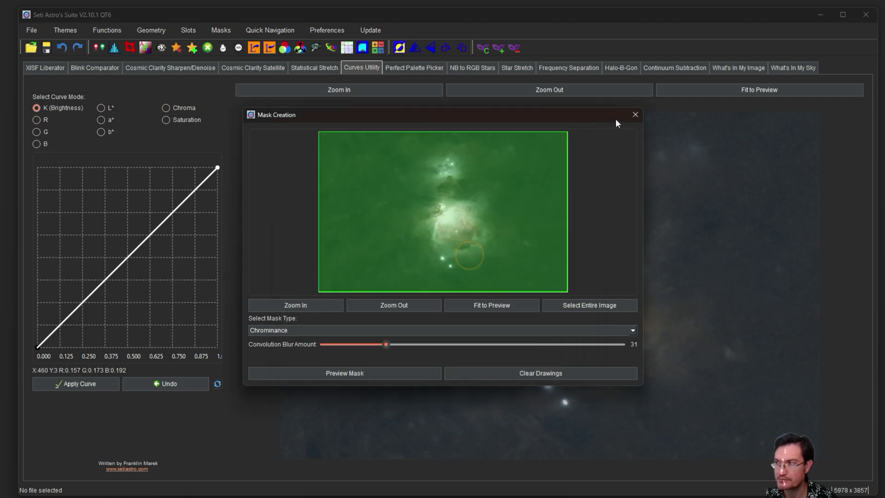
Close Mask Creation and rename mask slot 0 to lightnessmask.
{"action": "left_click", "coordinate": [634, 115]}
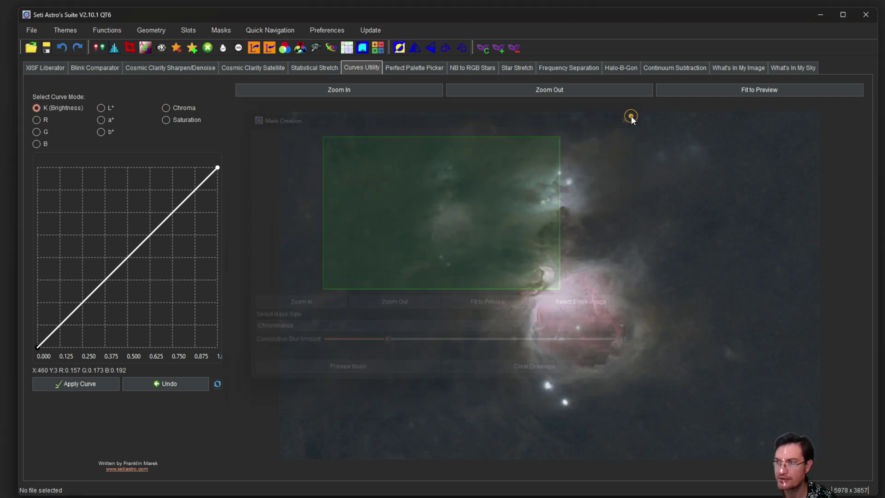
{"action": "left_click", "coordinate": [221, 30]}
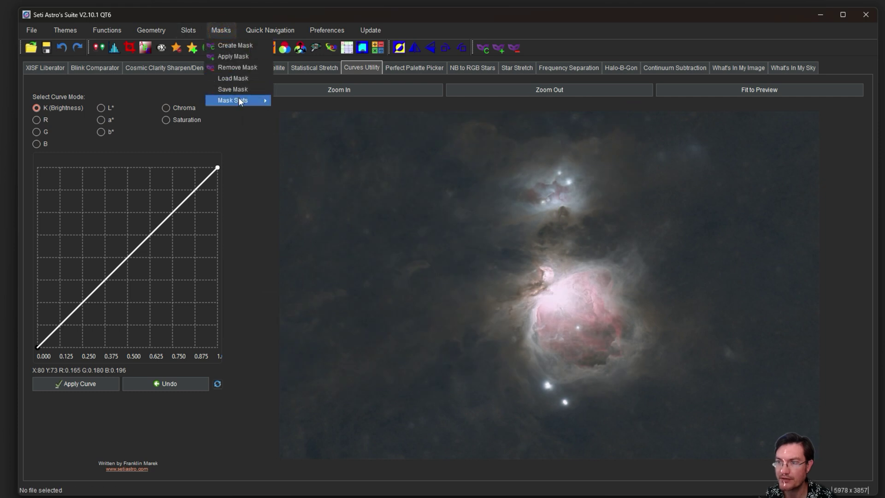
{"action": "left_click", "coordinate": [238, 100]}
{"action": "left_click", "coordinate": [327, 157]}
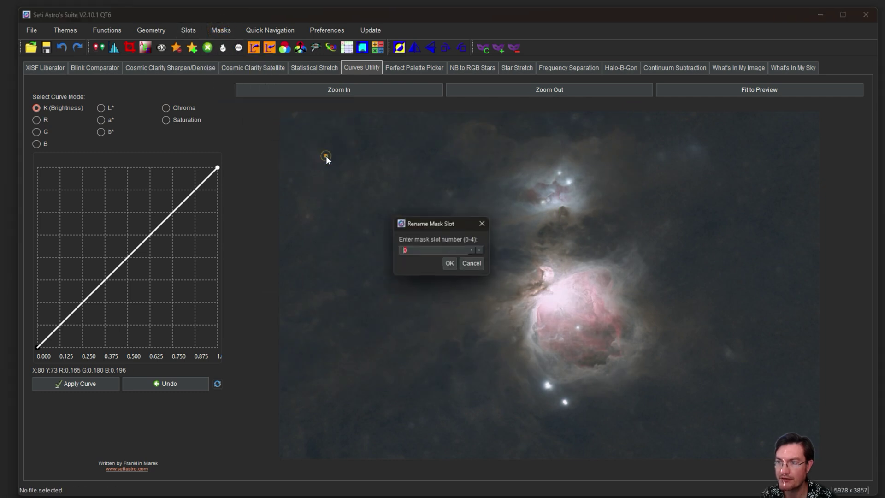
{"action": "left_click", "coordinate": [451, 267]}
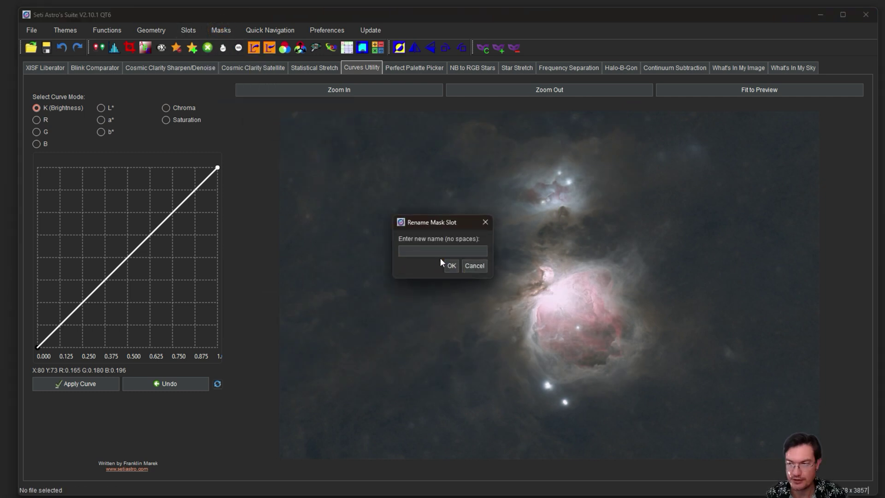
{"action": "type", "text": "lightnessmask"}
{"action": "key", "text": "Return"}
{"action": "key", "text": "Return"}
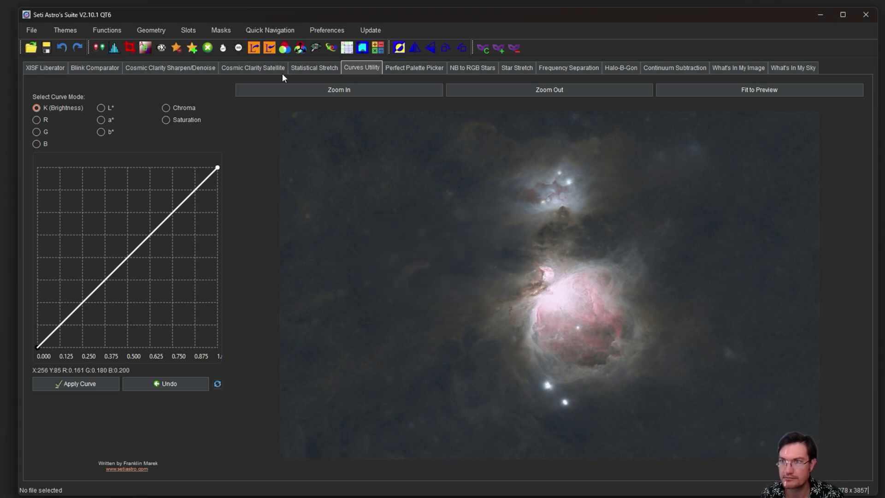
Rename mask slot 1 to starmask.
{"action": "left_click", "coordinate": [222, 30]}
{"action": "mouse_move", "coordinate": [244, 101]}
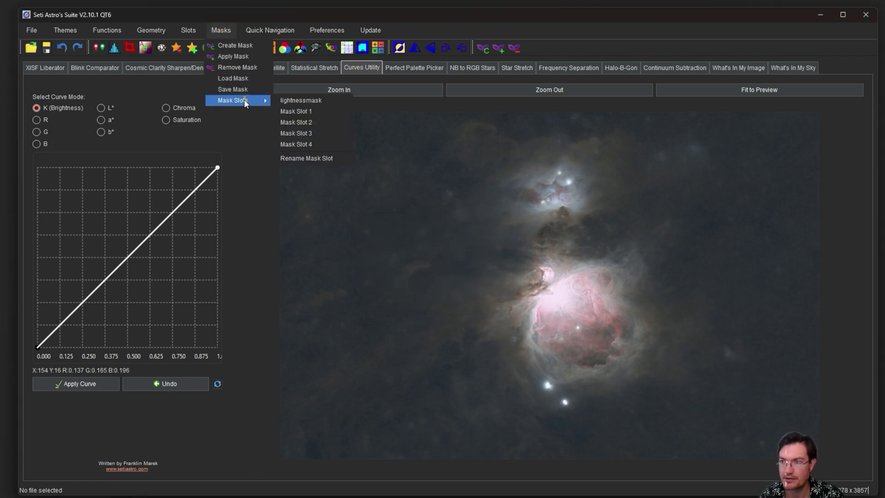
{"action": "left_click", "coordinate": [306, 158]}
{"action": "type", "text": "1"}
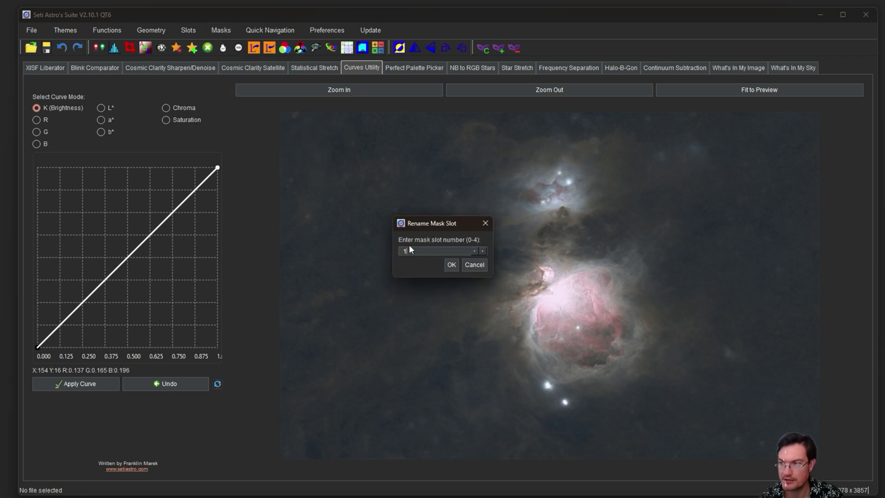
{"action": "key", "text": "Return"}
{"action": "type", "text": "starmask"}
{"action": "key", "text": "Return"}
{"action": "key", "text": "Return"}
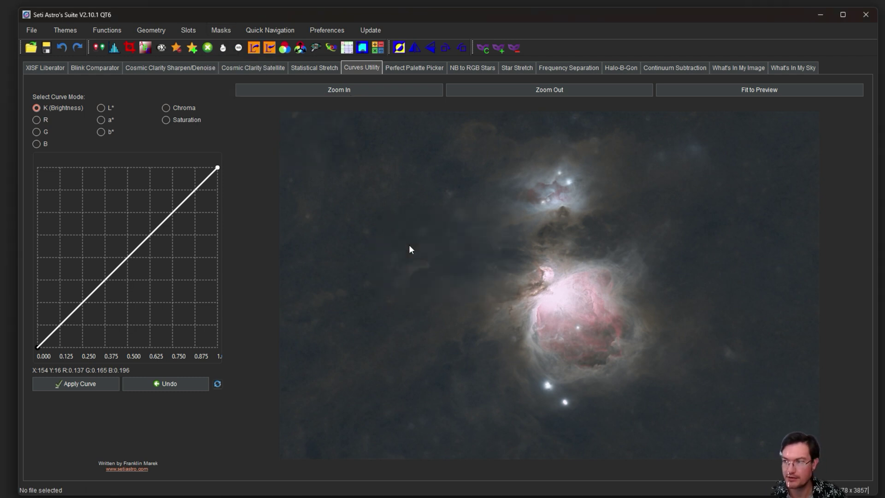
Rename mask slot 2 to chroma.
{"action": "left_click", "coordinate": [221, 30]}
{"action": "mouse_move", "coordinate": [243, 103]}
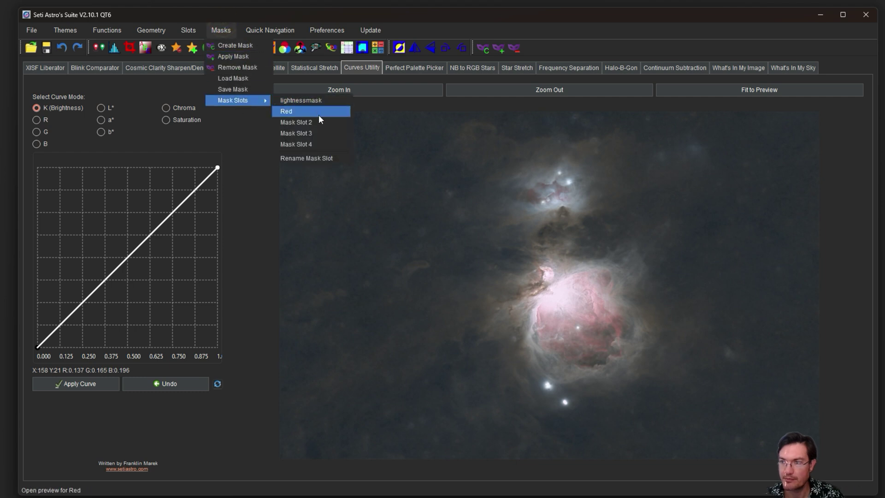
{"action": "left_click", "coordinate": [308, 156]}
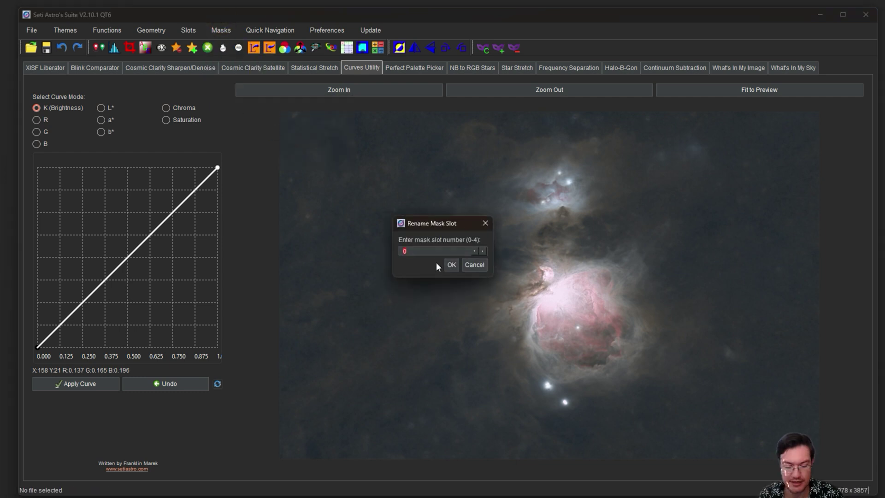
{"action": "type", "text": "2"}
{"action": "left_click", "coordinate": [450, 265]}
{"action": "type", "text": "chroma"}
{"action": "key", "text": "Return"}
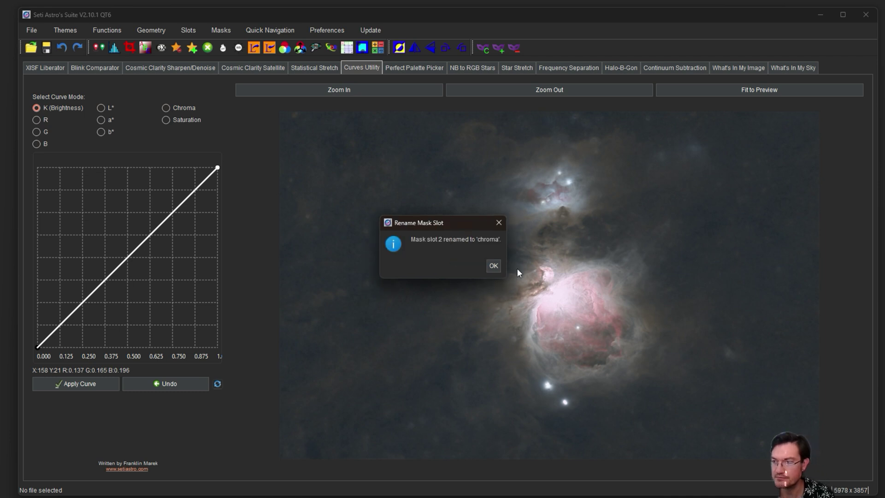
{"action": "left_click", "coordinate": [493, 265]}
{"action": "left_click", "coordinate": [221, 30]}
Preview the lightnessmask beside the image, then close the preview.
{"action": "mouse_move", "coordinate": [264, 101]}
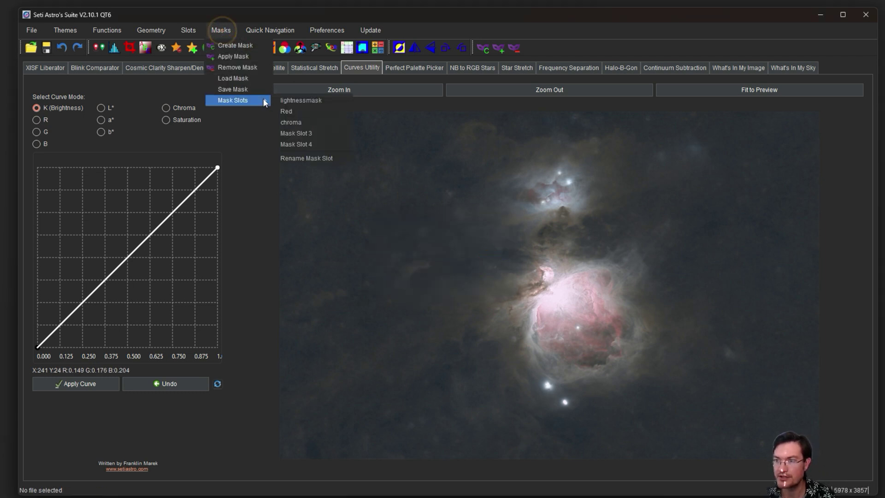
{"action": "left_click", "coordinate": [311, 101]}
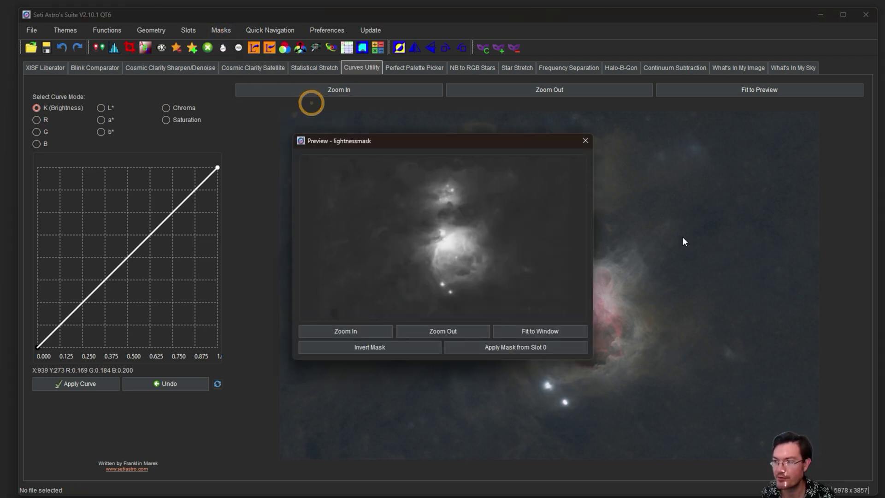
{"action": "left_click_drag", "start_coordinate": [459, 141], "coordinate": [291, 206]}
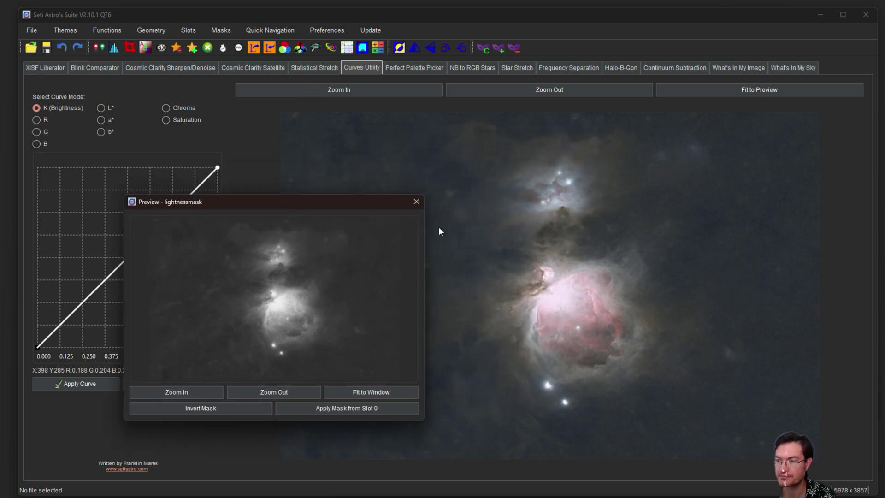
{"action": "left_click", "coordinate": [417, 201]}
Apply the chroma mask from slot 2 to the image.
{"action": "left_click", "coordinate": [221, 30]}
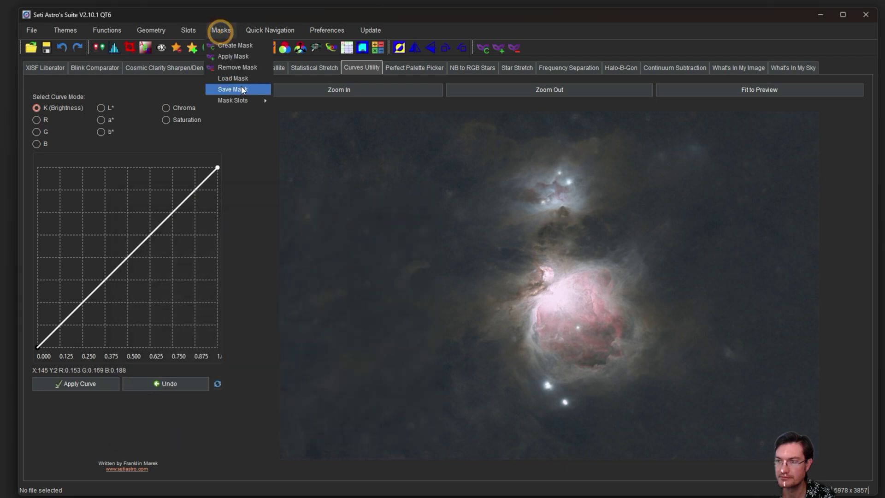
{"action": "mouse_move", "coordinate": [241, 99]}
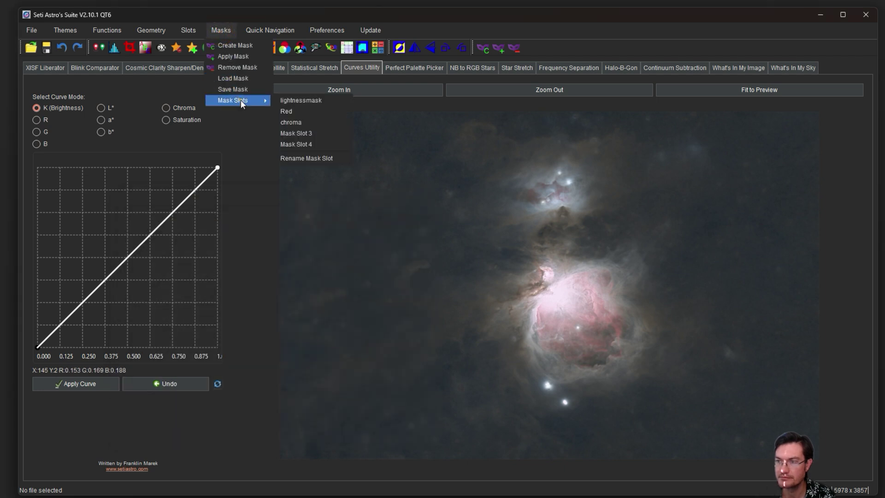
{"action": "left_click", "coordinate": [311, 121]}
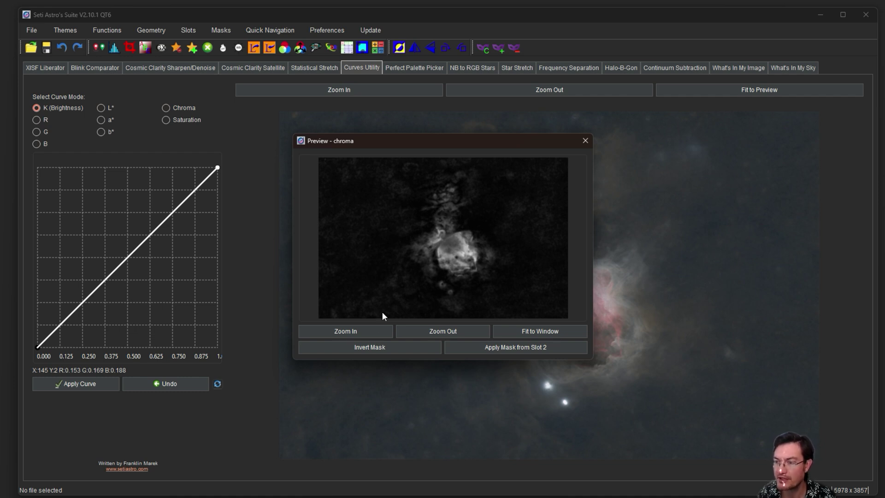
{"action": "left_click", "coordinate": [492, 347]}
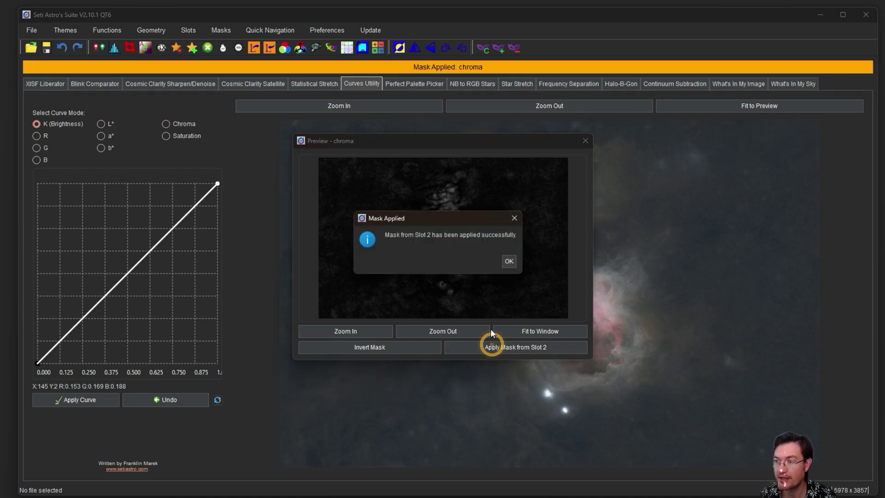
{"action": "left_click", "coordinate": [510, 261]}
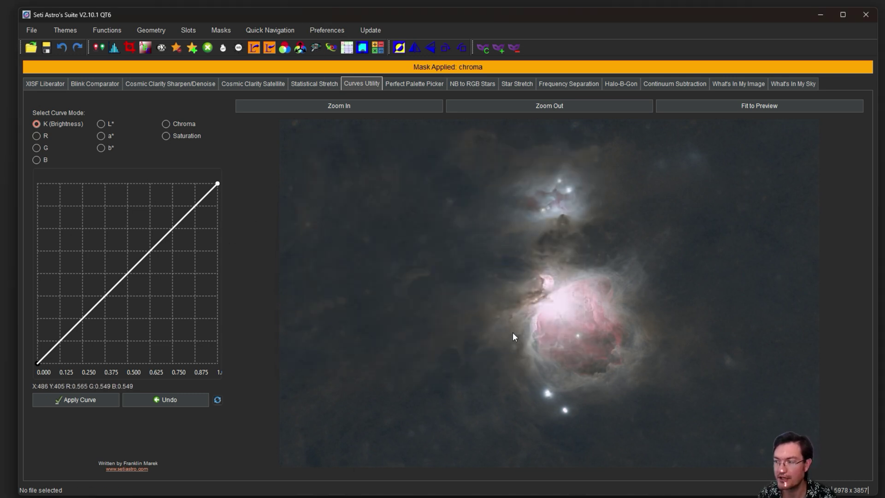
Bow the Saturation curve upward and apply it through the chroma mask.
{"action": "left_click", "coordinate": [167, 136]}
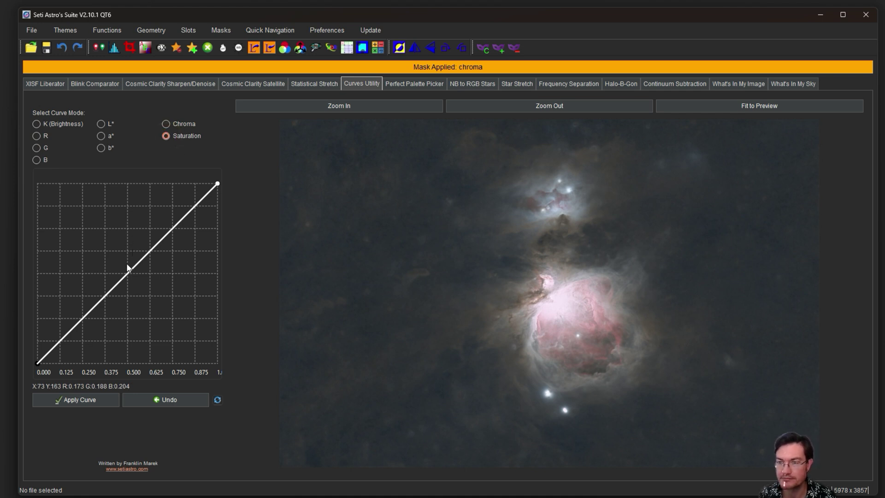
{"action": "left_click_drag", "start_coordinate": [126, 264], "coordinate": [127, 242]}
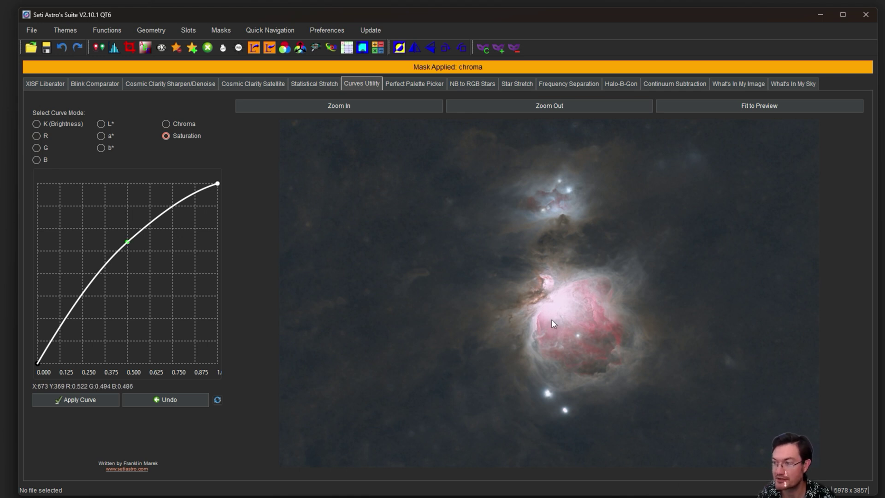
{"action": "left_click", "coordinate": [76, 399]}
{"action": "left_click", "coordinate": [227, 31]}
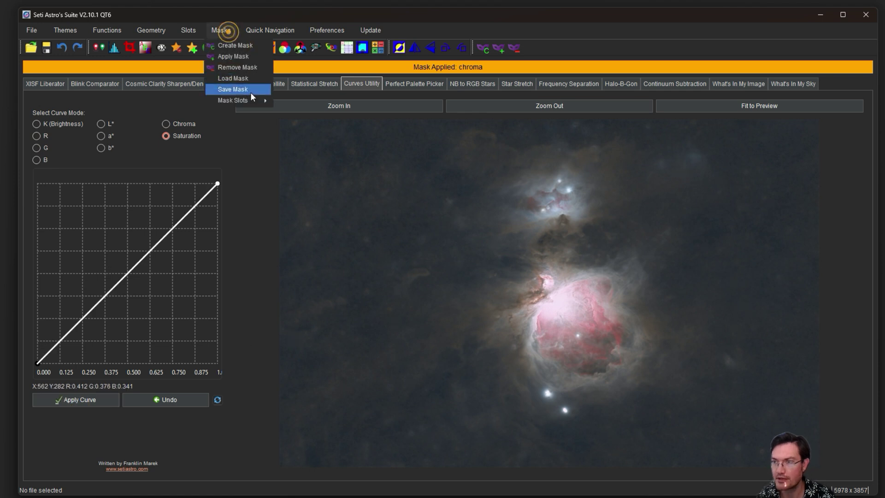
Invert the lightnessmask from slot 0 and apply it to the image.
{"action": "mouse_move", "coordinate": [254, 101]}
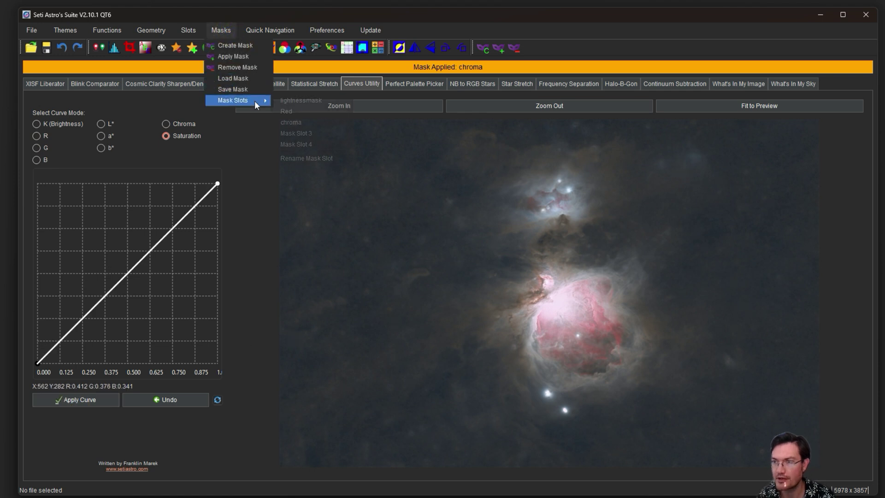
{"action": "left_click", "coordinate": [303, 102]}
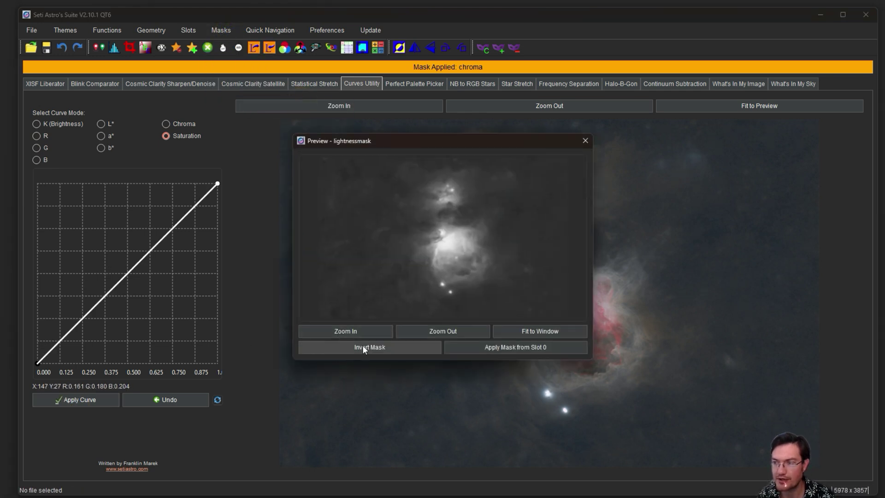
{"action": "left_click", "coordinate": [362, 347]}
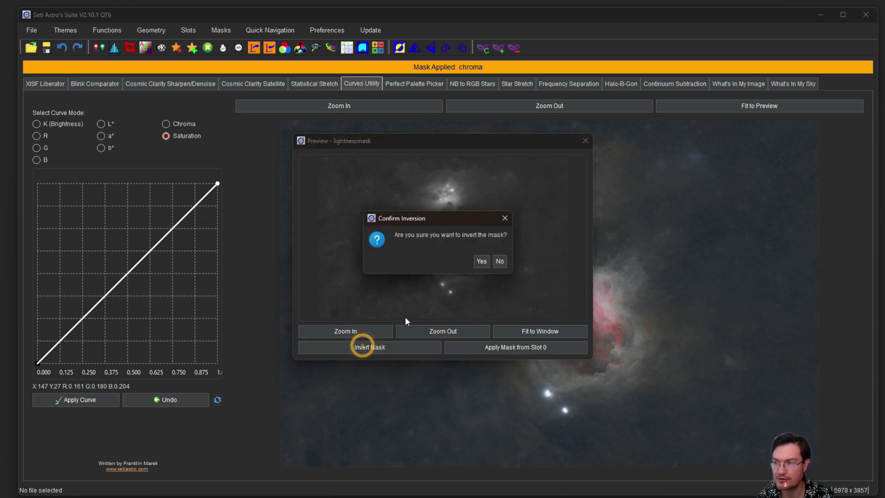
{"action": "left_click", "coordinate": [480, 260]}
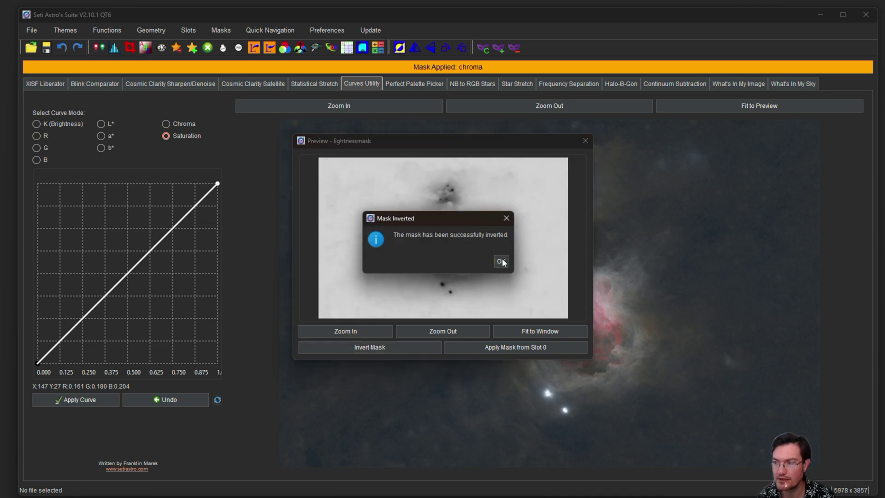
{"action": "left_click", "coordinate": [502, 261]}
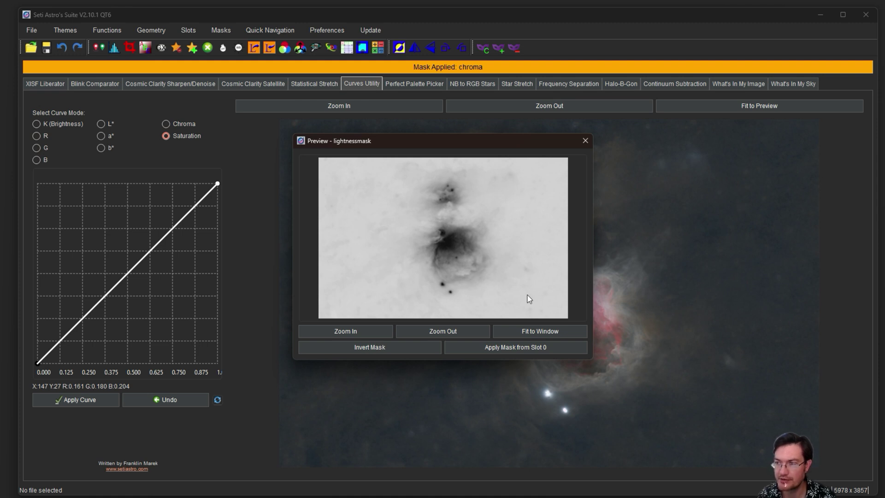
{"action": "left_click", "coordinate": [486, 347]}
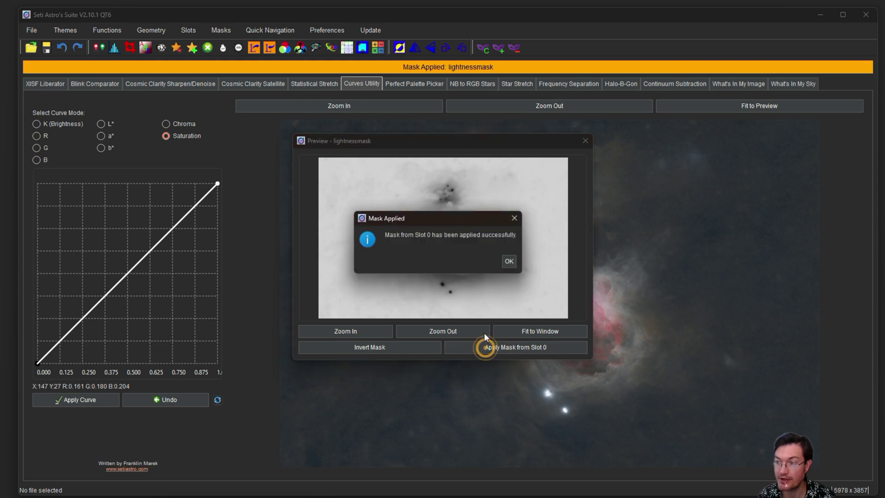
{"action": "left_click", "coordinate": [509, 256]}
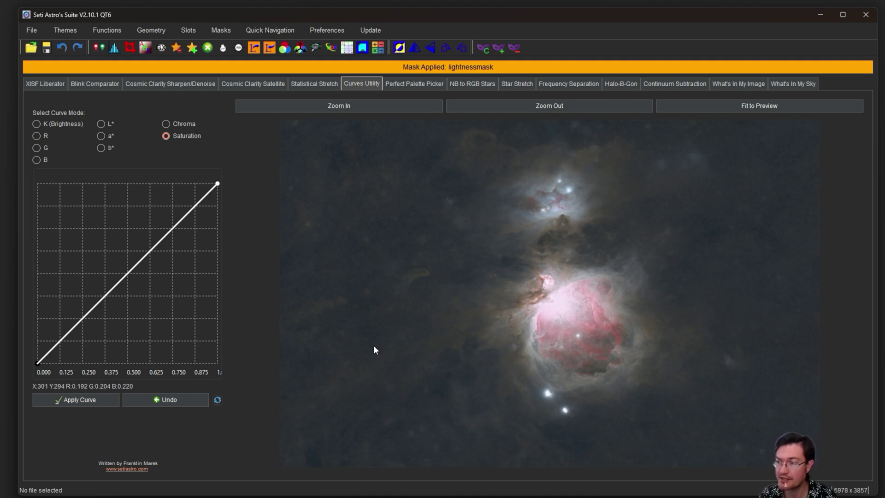
Darken the image with a two-point K (Brightness) curve, then remove the lightnessmask.
{"action": "left_click", "coordinate": [85, 324]}
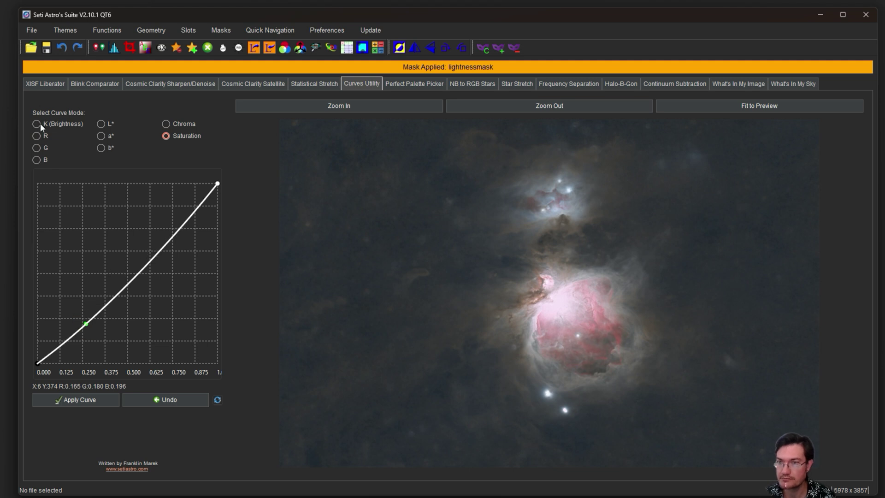
{"action": "left_click", "coordinate": [39, 123]}
{"action": "mouse_move", "coordinate": [70, 333]}
{"action": "left_mouse_down"}
{"action": "mouse_move", "coordinate": [60, 352]}
{"action": "mouse_move", "coordinate": [83, 332]}
{"action": "left_mouse_up"}
{"action": "left_click", "coordinate": [78, 325]}
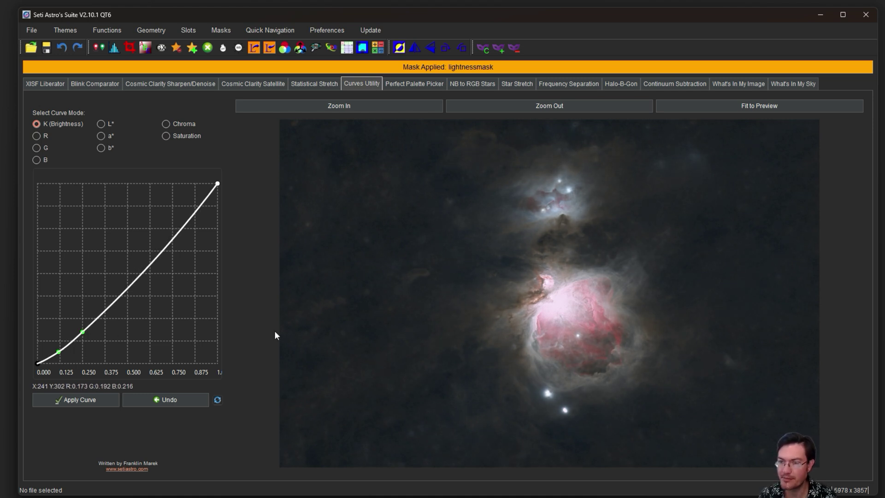
{"action": "left_click", "coordinate": [87, 402]}
{"action": "left_click", "coordinate": [515, 49]}
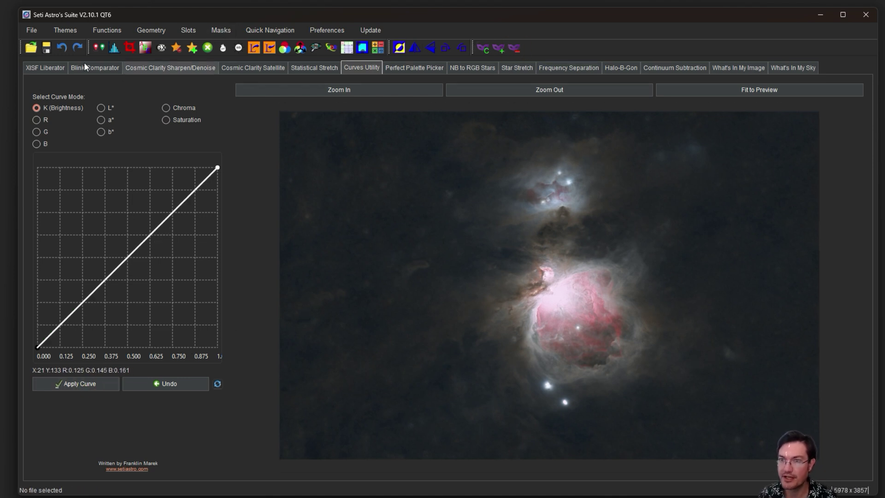
Copy image Slot 0 into Slot 2.
{"action": "left_click", "coordinate": [100, 52]}
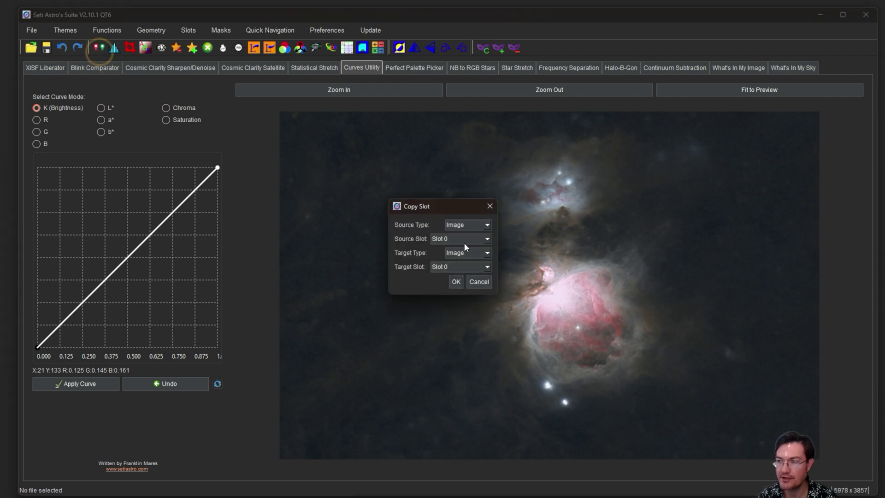
{"action": "left_click", "coordinate": [450, 267]}
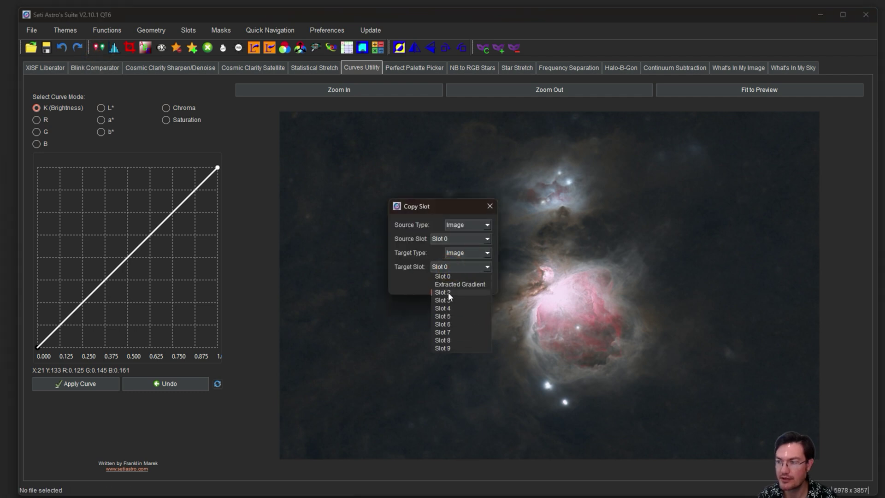
{"action": "left_click", "coordinate": [448, 291]}
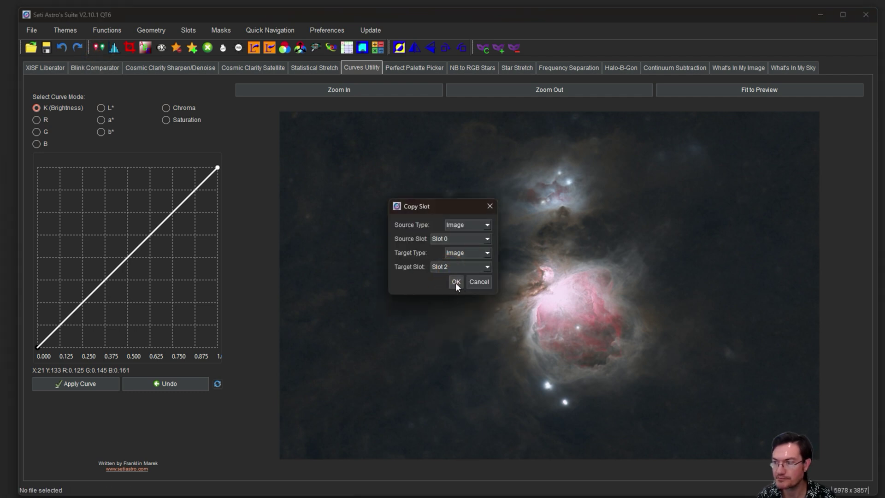
{"action": "left_click", "coordinate": [456, 283]}
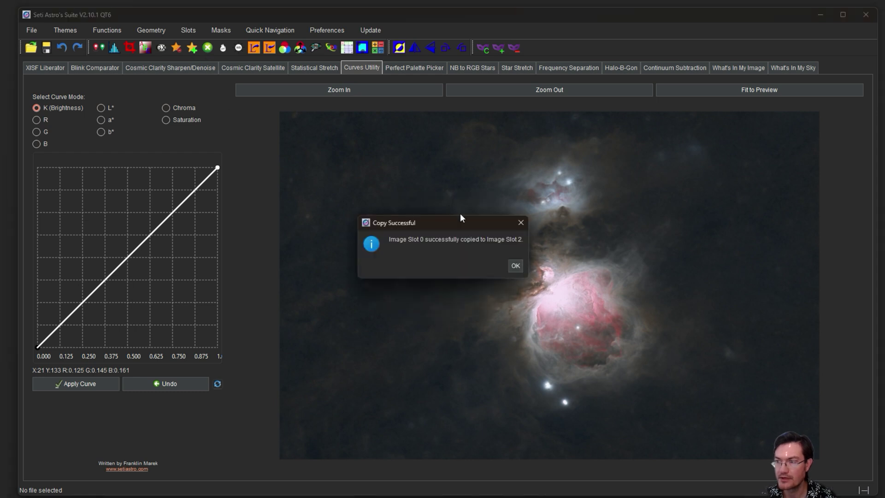
{"action": "left_click", "coordinate": [515, 266]}
Rename image slot 2 to RGBstarless and check the new name in the slot list.
{"action": "left_click", "coordinate": [189, 30]}
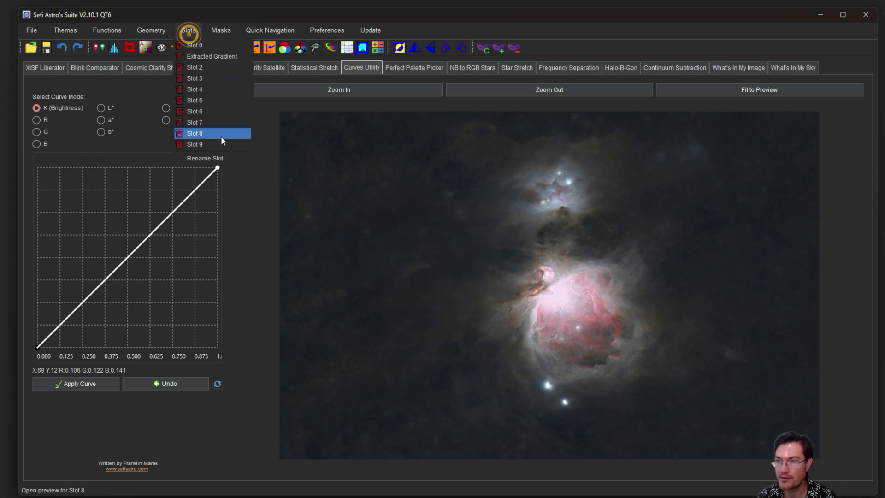
{"action": "left_click", "coordinate": [218, 156]}
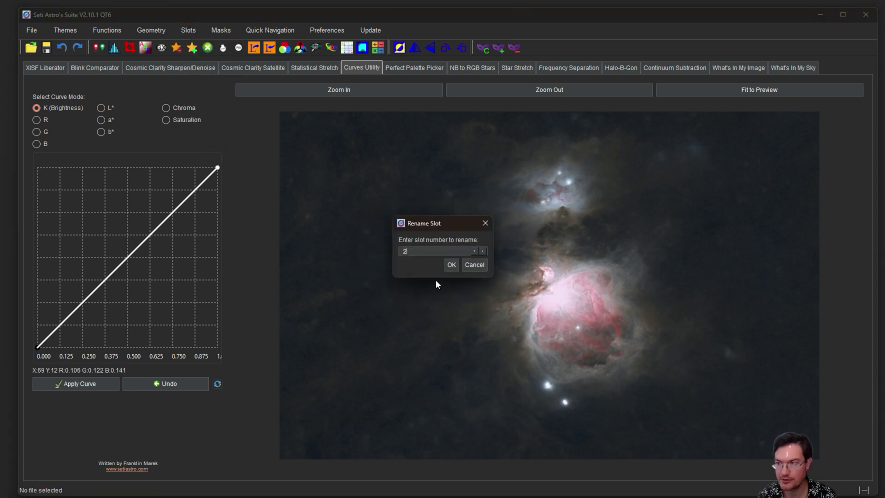
{"action": "left_click", "coordinate": [450, 266]}
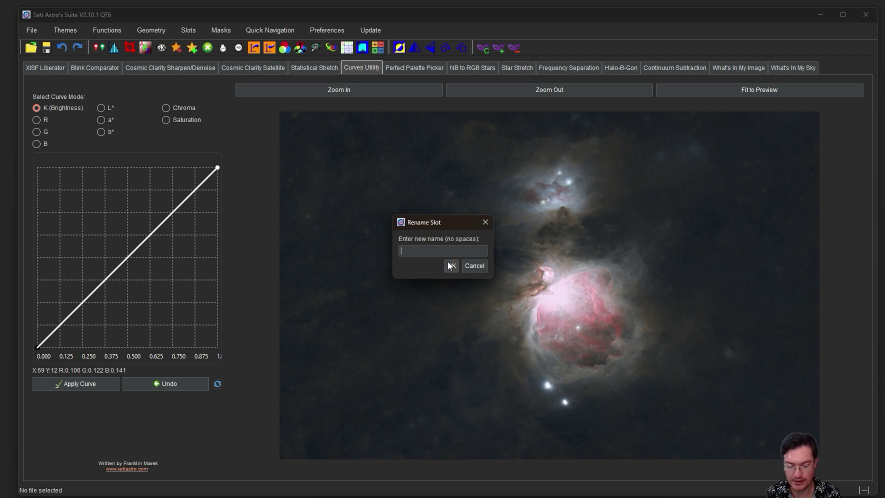
{"action": "type", "text": "RGBsta"}
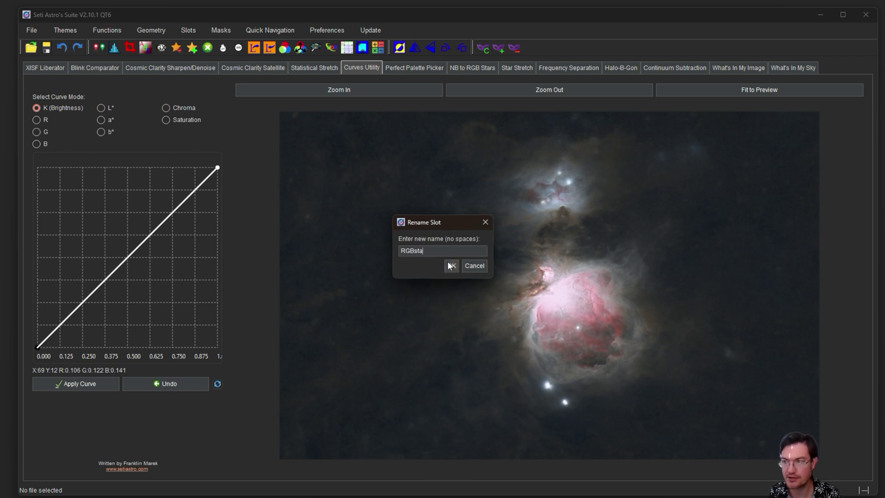
{"action": "type", "text": "rless"}
{"action": "left_click", "coordinate": [450, 266]}
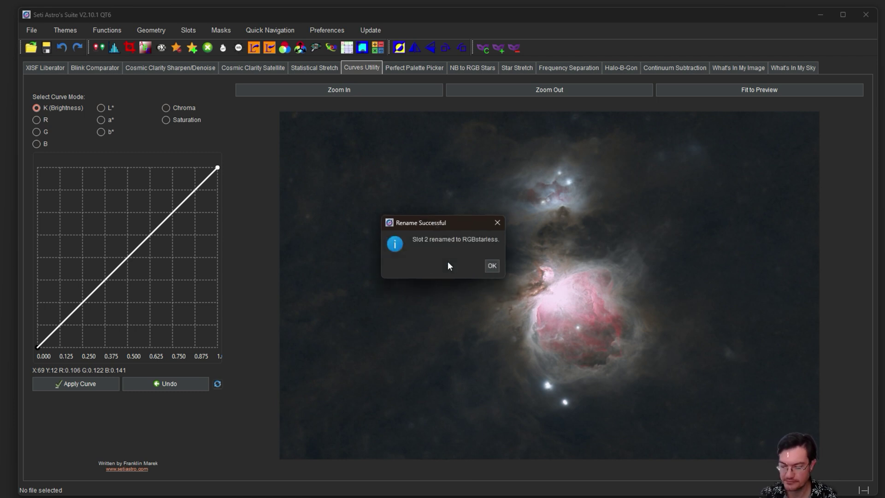
{"action": "key", "text": "Return"}
{"action": "left_click", "coordinate": [194, 29]}
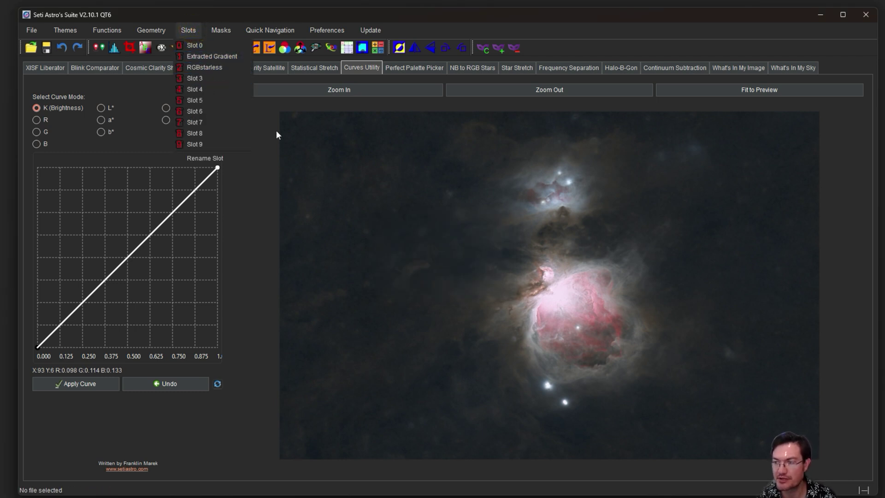
{"action": "left_click", "coordinate": [352, 175]}
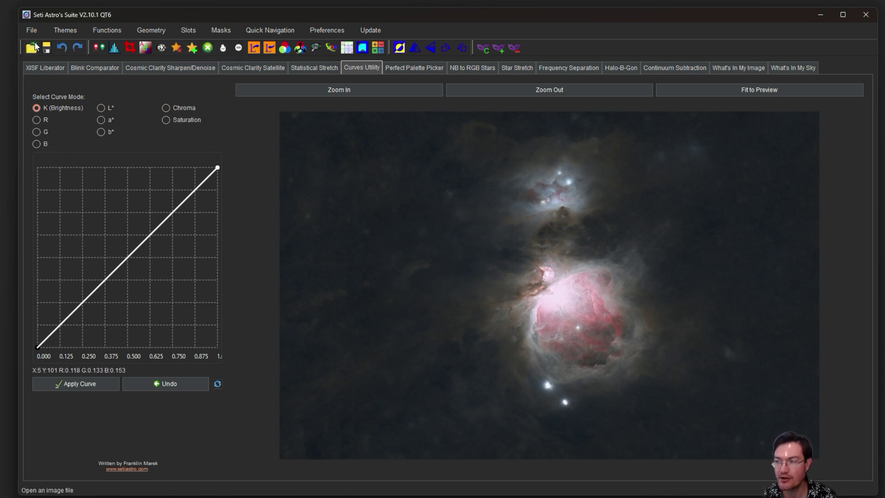
Load orionstarsonly.tif and preview a Star Stretch with colour boost 0.42 and SCNR green removal.
{"action": "left_click", "coordinate": [32, 47]}
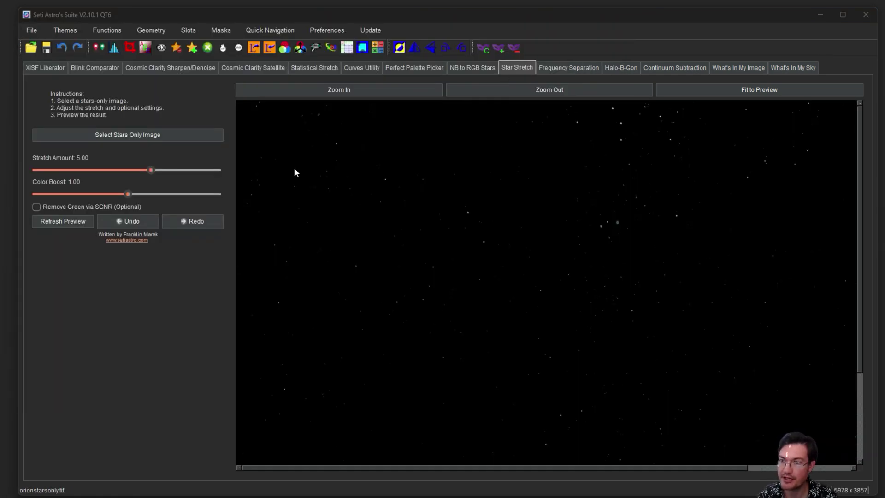
{"action": "left_click_drag", "start_coordinate": [126, 195], "coordinate": [75, 195]}
{"action": "left_click", "coordinate": [37, 207]}
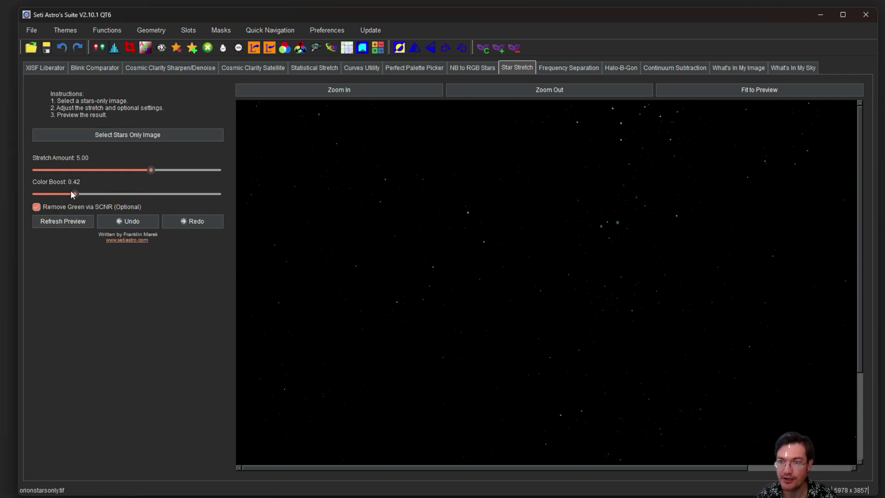
{"action": "left_click", "coordinate": [60, 221]}
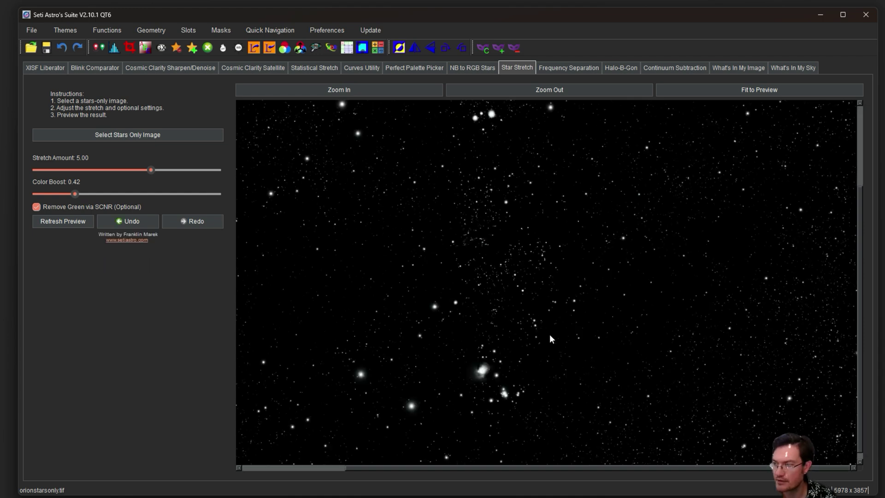
{"action": "left_click_drag", "start_coordinate": [587, 301], "coordinate": [565, 305]}
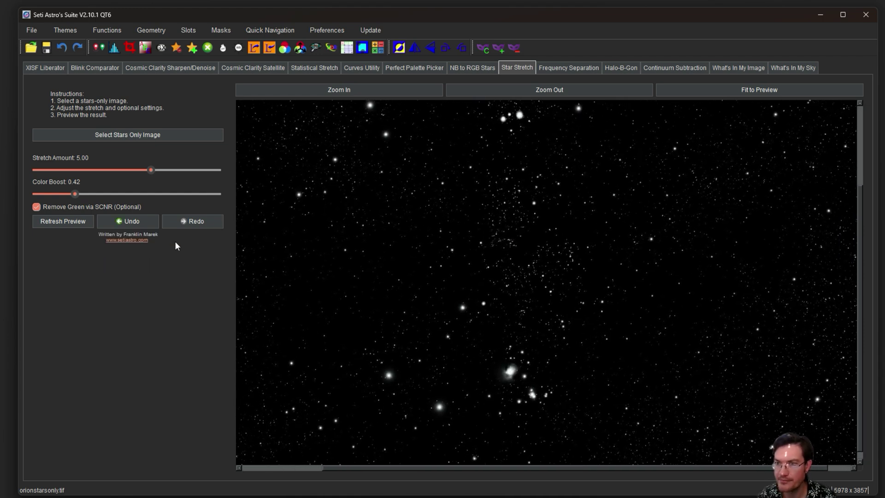
{"action": "left_click_drag", "start_coordinate": [498, 306], "coordinate": [645, 260]}
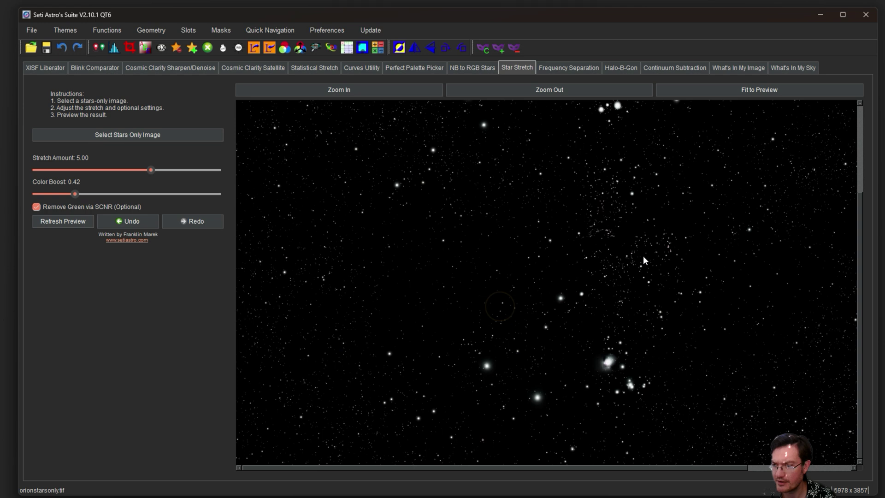
Undo the previous settings and re-preview the stars at stretch amount 4.55, colour boost 1.02.
{"action": "left_click", "coordinate": [129, 221]}
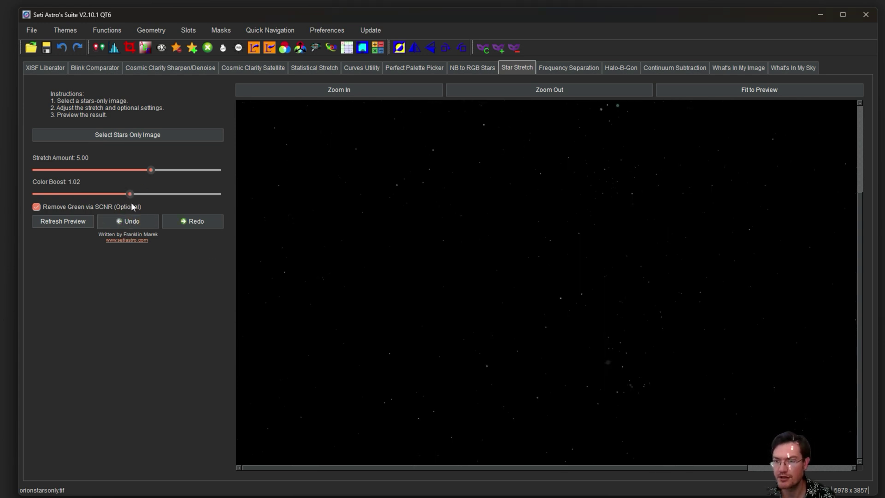
{"action": "left_click_drag", "start_coordinate": [150, 169], "coordinate": [144, 171]}
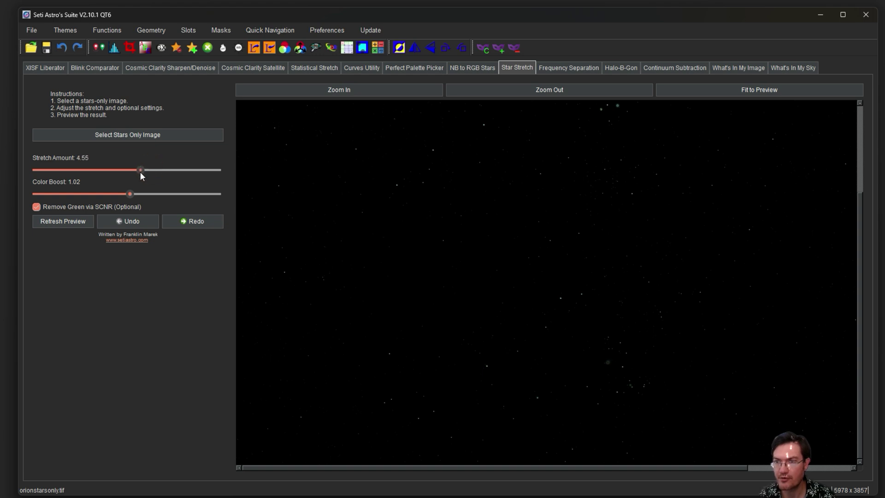
{"action": "left_click", "coordinate": [76, 222]}
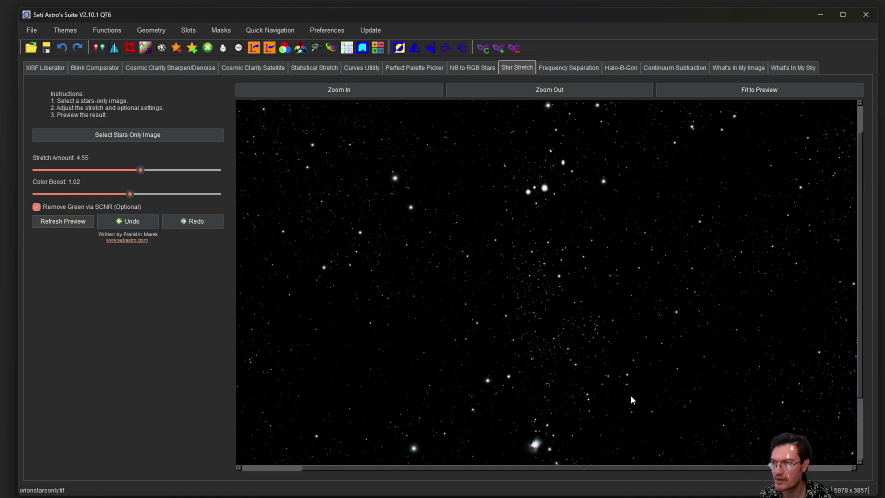
{"action": "mouse_move", "coordinate": [638, 394]}
{"action": "left_mouse_down"}
{"action": "mouse_move", "coordinate": [632, 366]}
{"action": "mouse_move", "coordinate": [627, 384]}
{"action": "left_mouse_up"}
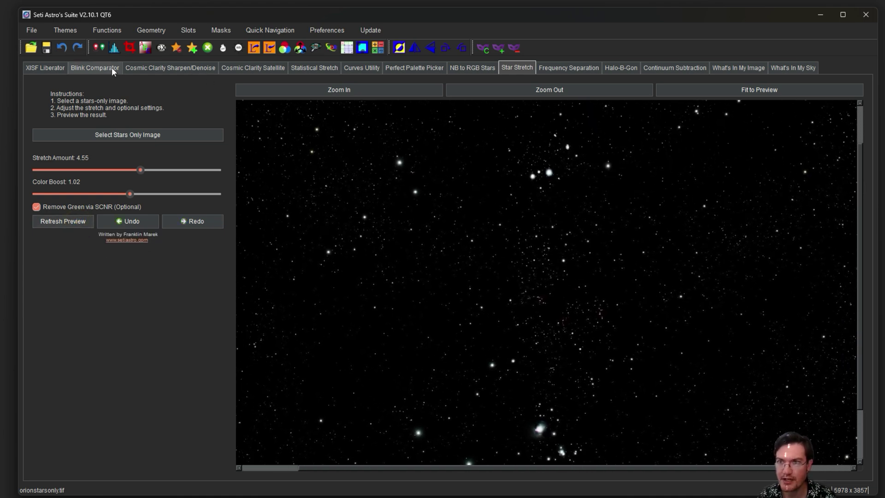
Copy Slot 0 with the stretched stars into Slot 3.
{"action": "left_click", "coordinate": [96, 48]}
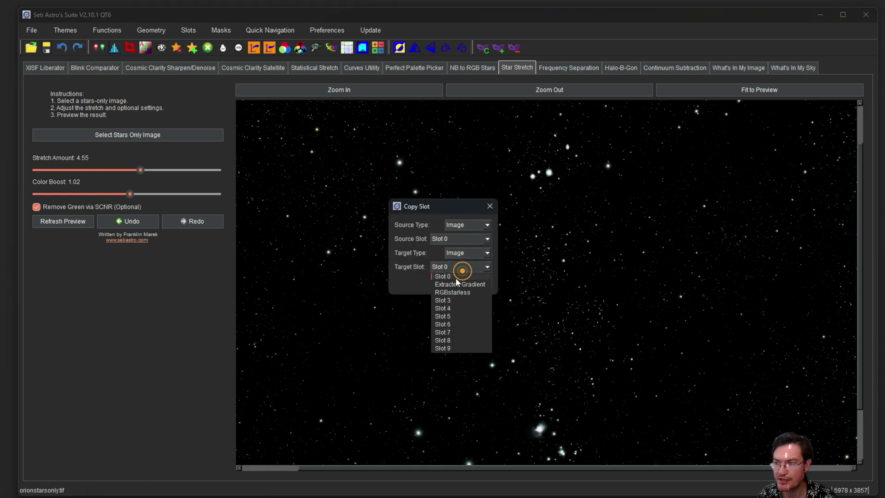
{"action": "left_click", "coordinate": [451, 299]}
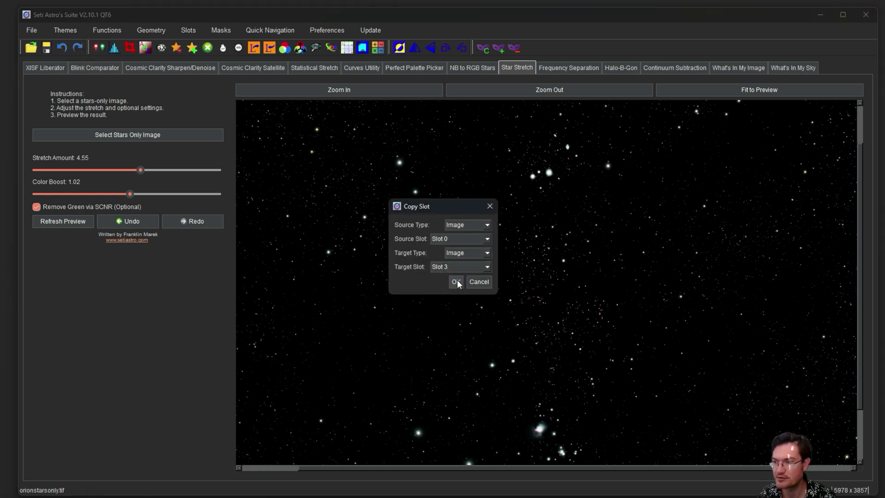
{"action": "left_click", "coordinate": [456, 282]}
{"action": "left_click", "coordinate": [184, 29]}
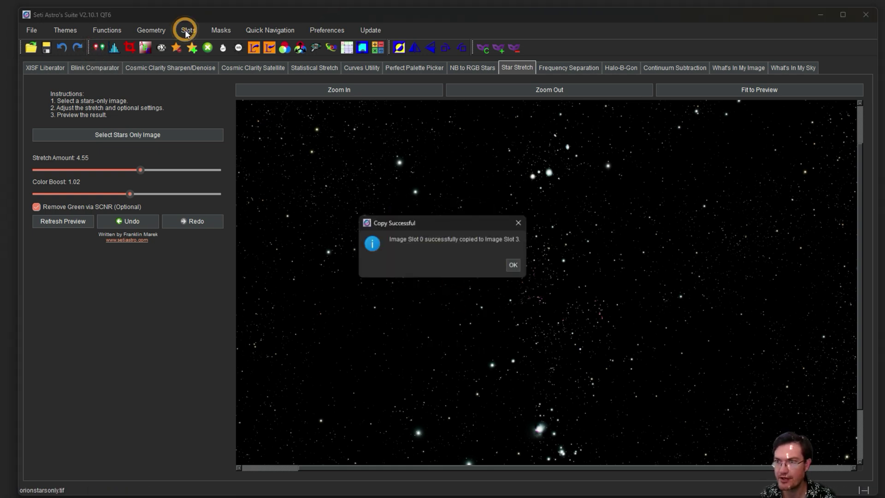
{"action": "left_click", "coordinate": [515, 266]}
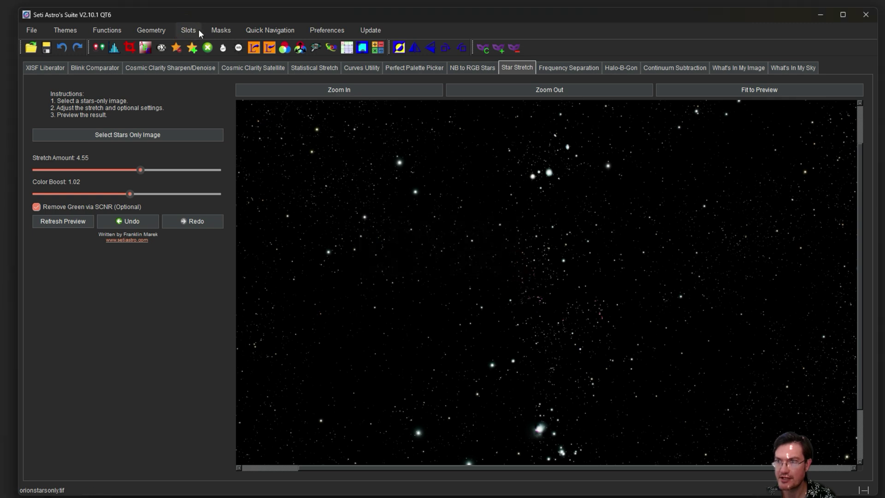
Rename slot 3 to 'starsonly'.
{"action": "left_click", "coordinate": [198, 29]}
{"action": "left_click", "coordinate": [212, 160]}
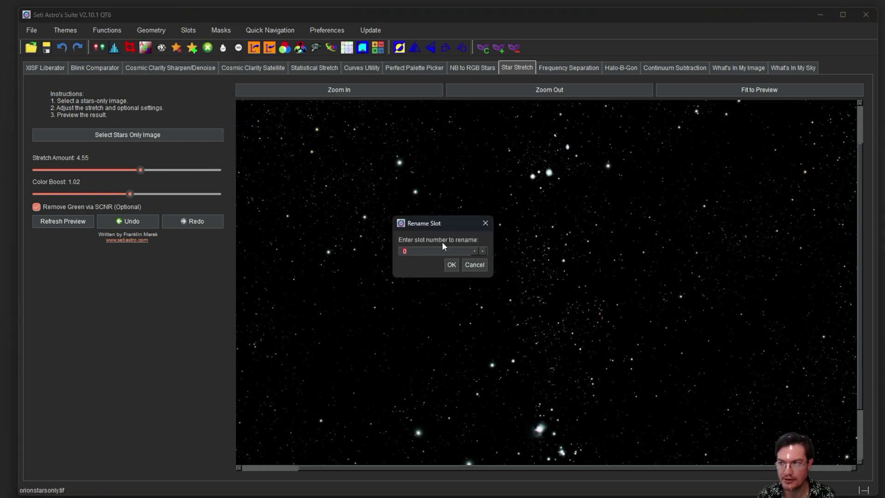
{"action": "left_click", "coordinate": [450, 267]}
{"action": "type", "text": "st"}
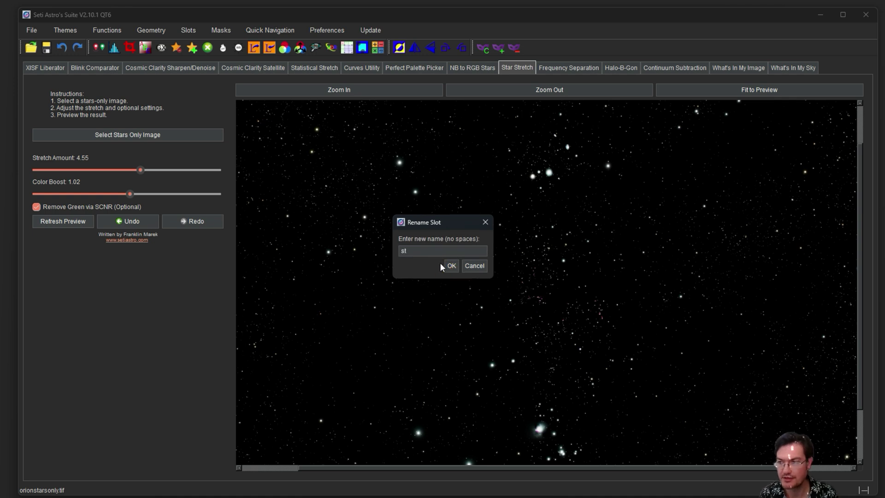
{"action": "type", "text": "arsonly"}
{"action": "key", "text": "Return"}
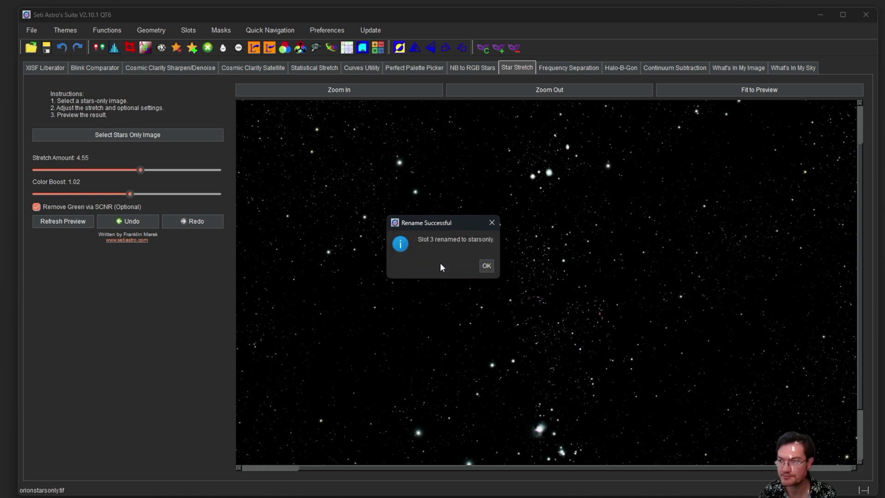
{"action": "key", "text": "Return"}
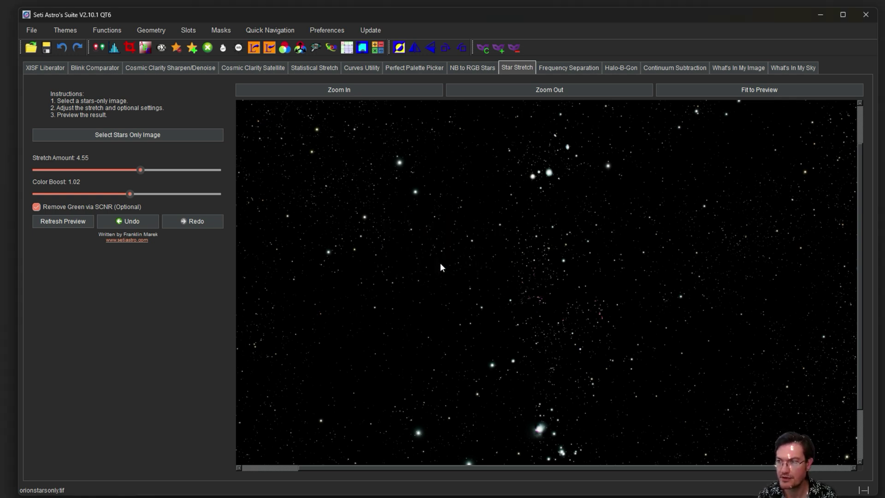
{"action": "left_click", "coordinate": [185, 32]}
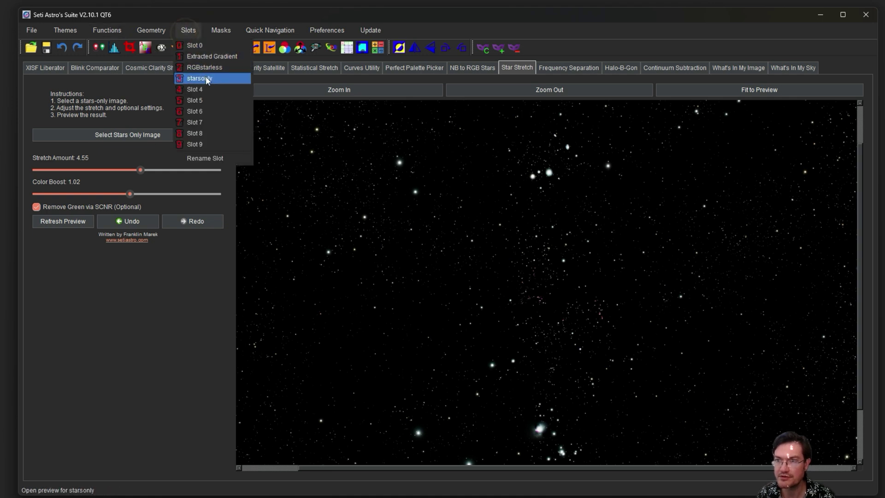
{"action": "left_click", "coordinate": [225, 56]}
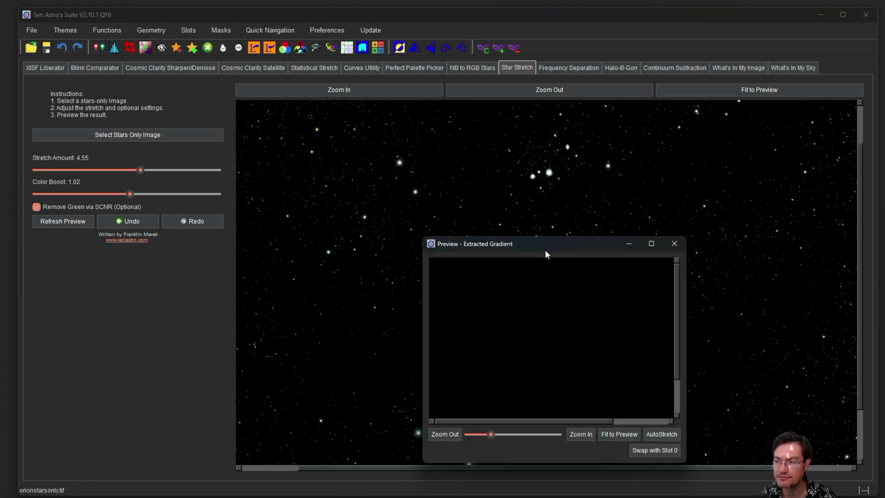
{"action": "left_click_drag", "start_coordinate": [545, 253], "coordinate": [458, 167]}
{"action": "left_click", "coordinate": [577, 352]}
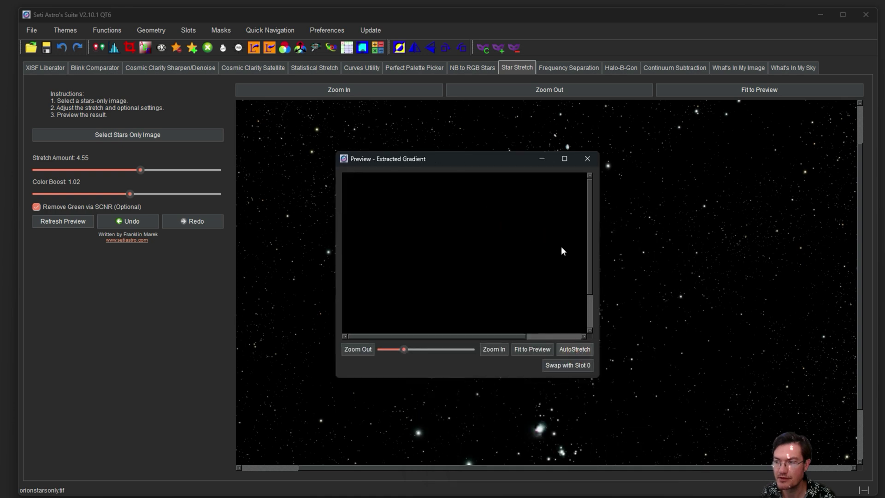
{"action": "left_click", "coordinate": [587, 158]}
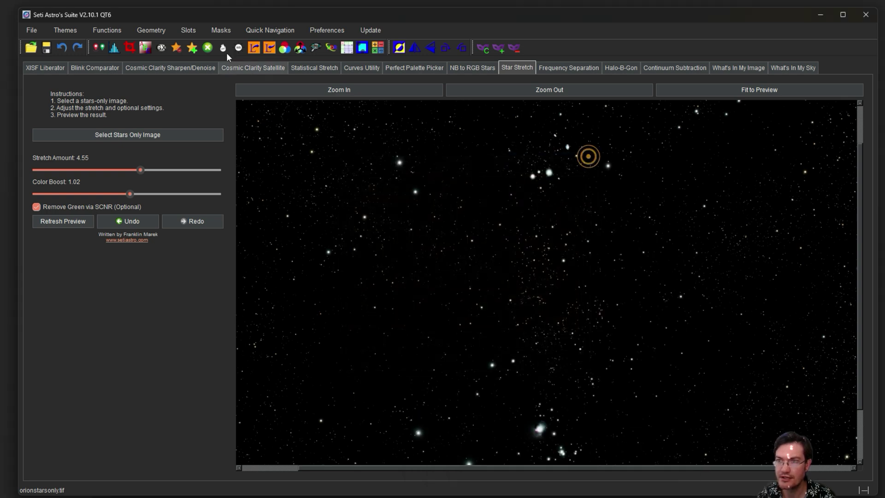
{"action": "left_click", "coordinate": [187, 27]}
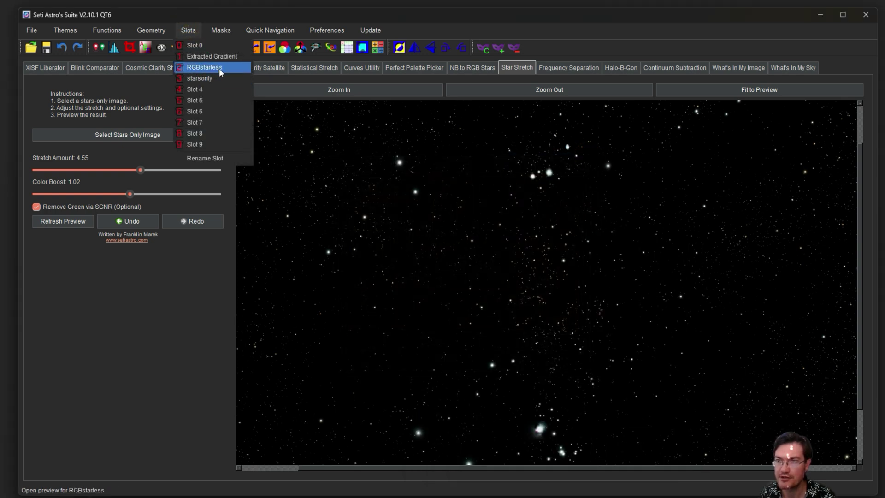
{"action": "left_click", "coordinate": [219, 69]}
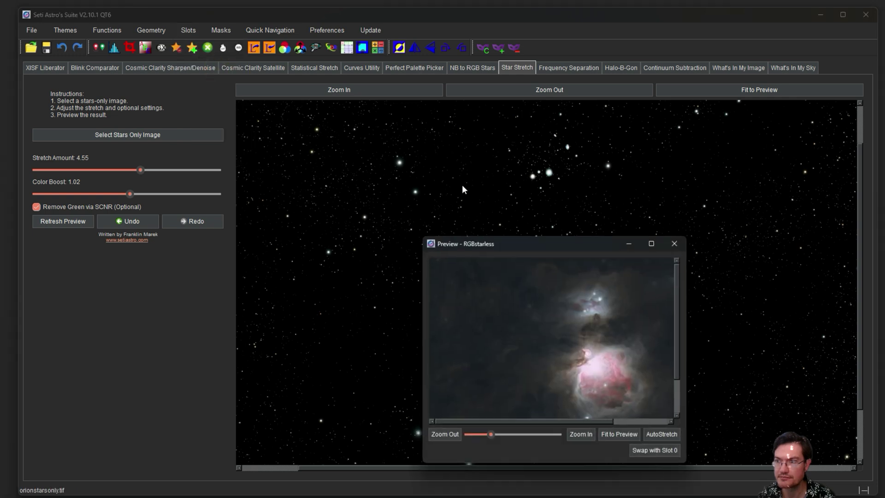
{"action": "left_click", "coordinate": [188, 30]}
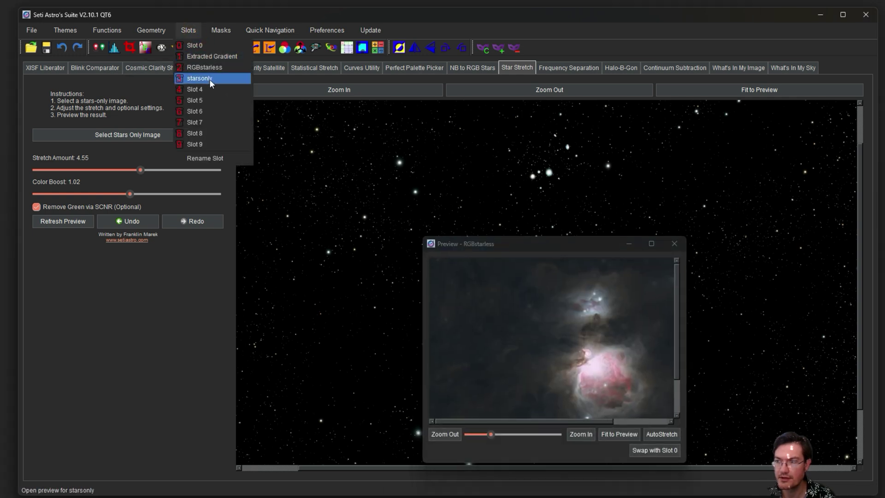
{"action": "left_click", "coordinate": [209, 79]}
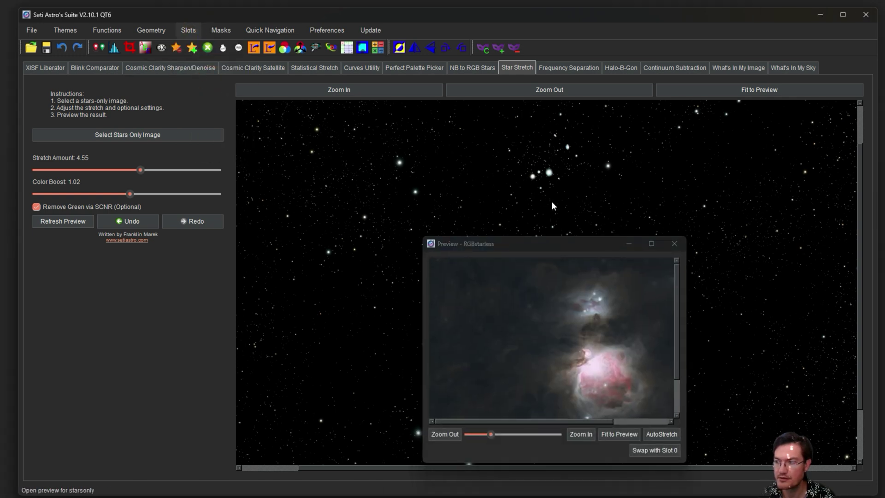
{"action": "left_click_drag", "start_coordinate": [533, 242], "coordinate": [670, 102]}
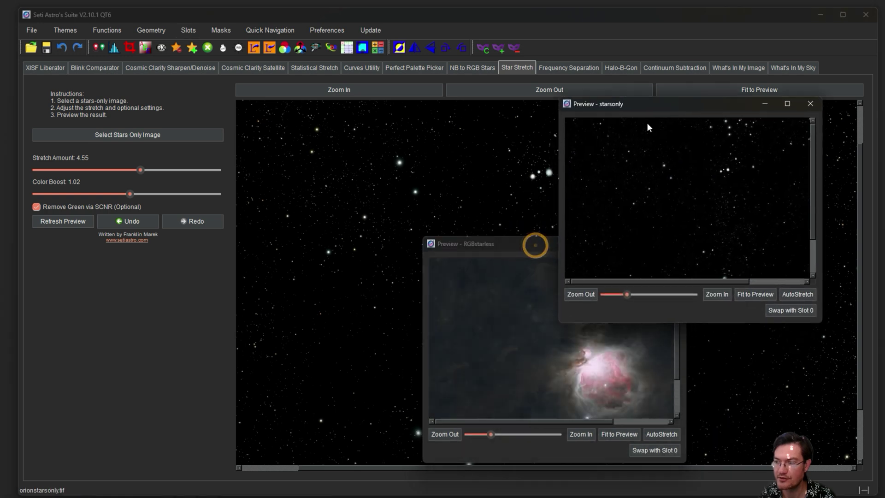
{"action": "left_click_drag", "start_coordinate": [505, 245], "coordinate": [436, 219]}
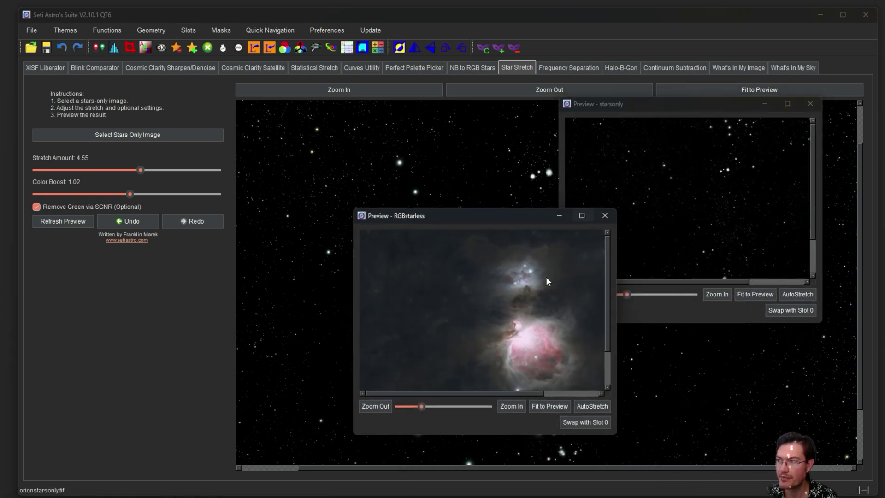
{"action": "left_click", "coordinate": [607, 217]}
{"action": "left_click", "coordinate": [811, 103]}
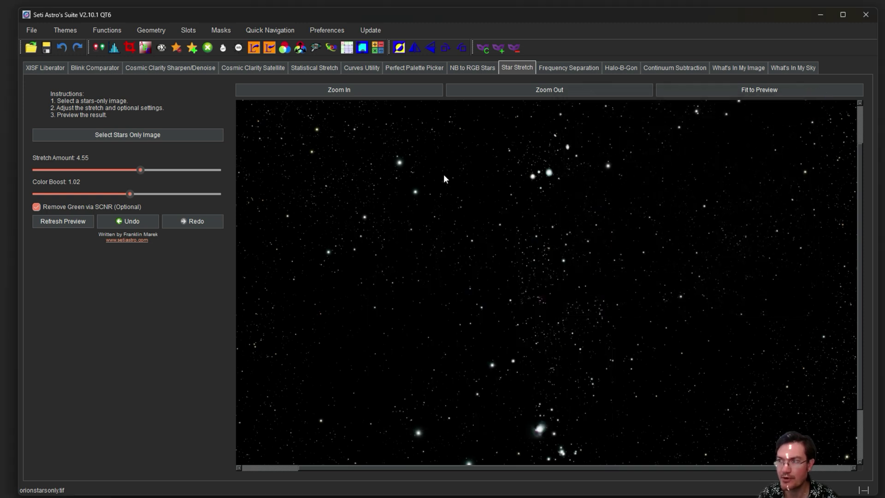
Preview the stored lightnessmask and apply it from slot 0 to the stretched stars image.
{"action": "left_click", "coordinate": [220, 30]}
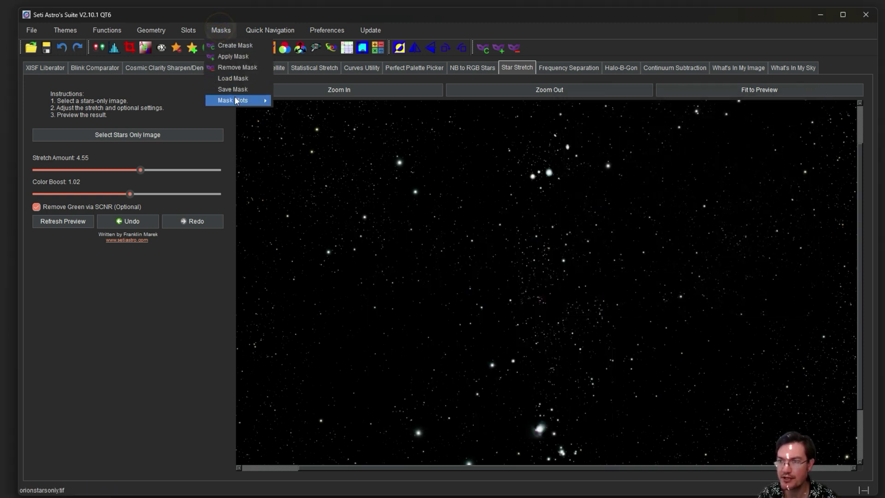
{"action": "mouse_move", "coordinate": [236, 101]}
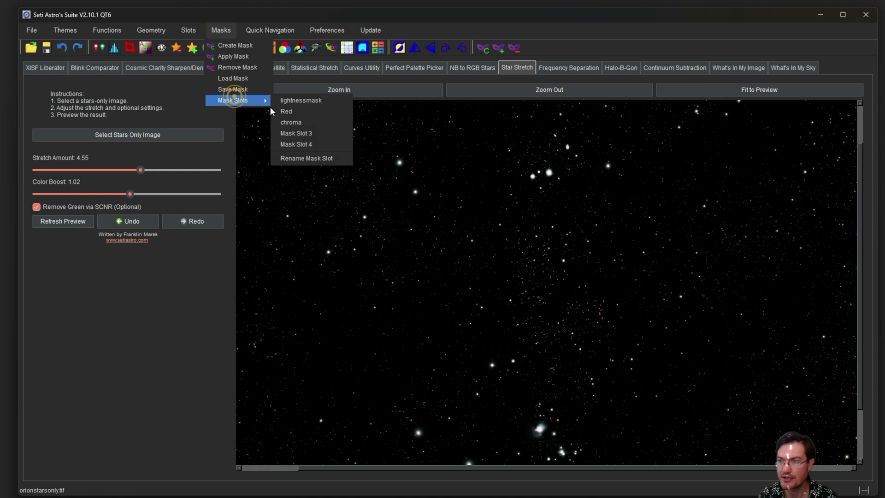
{"action": "left_click", "coordinate": [305, 101]}
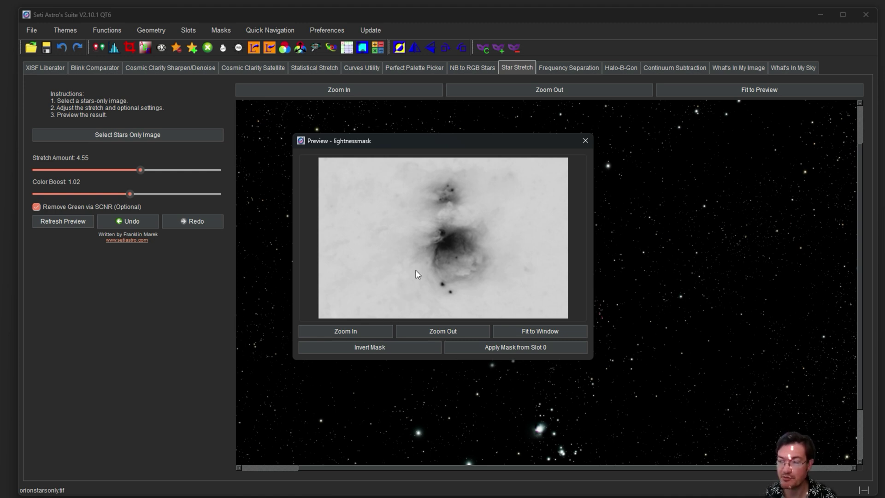
{"action": "left_click", "coordinate": [468, 347]}
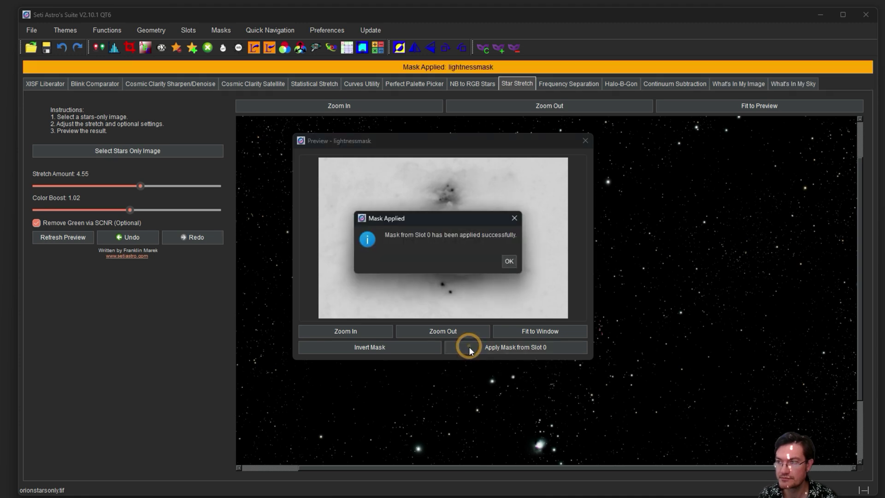
Copy the RGBstarless slot into Slot 0, overwriting it with the starless nebula.
{"action": "left_click", "coordinate": [509, 262]}
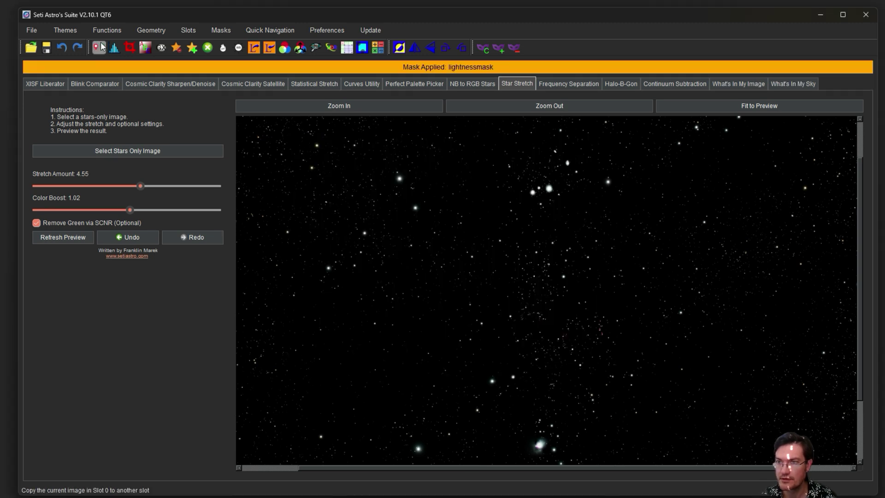
{"action": "left_click", "coordinate": [99, 47]}
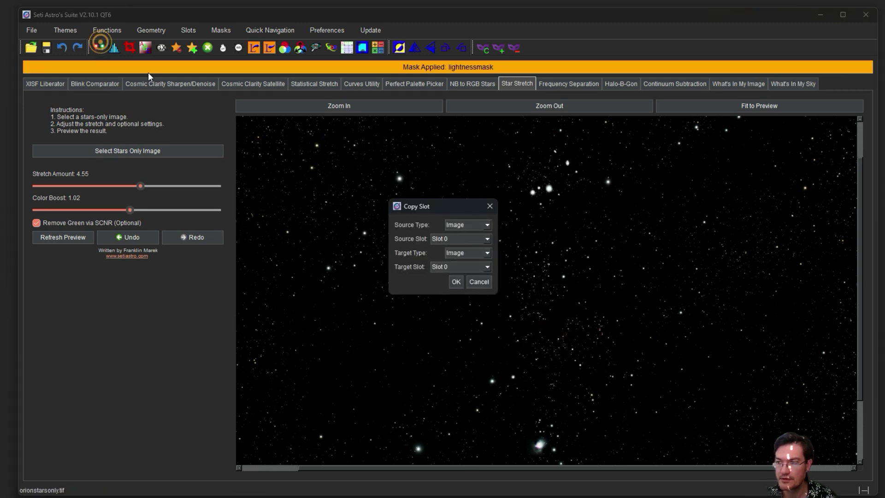
{"action": "left_click", "coordinate": [461, 268]}
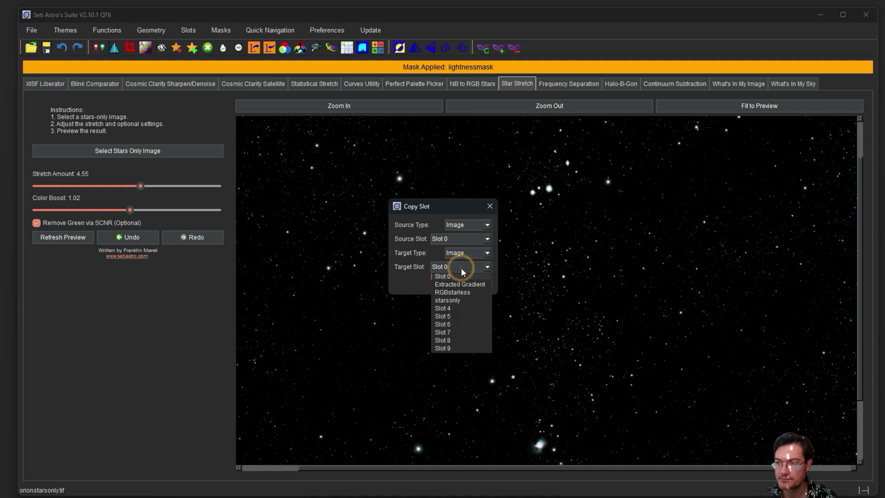
{"action": "left_click", "coordinate": [446, 239]}
{"action": "left_click", "coordinate": [445, 239]}
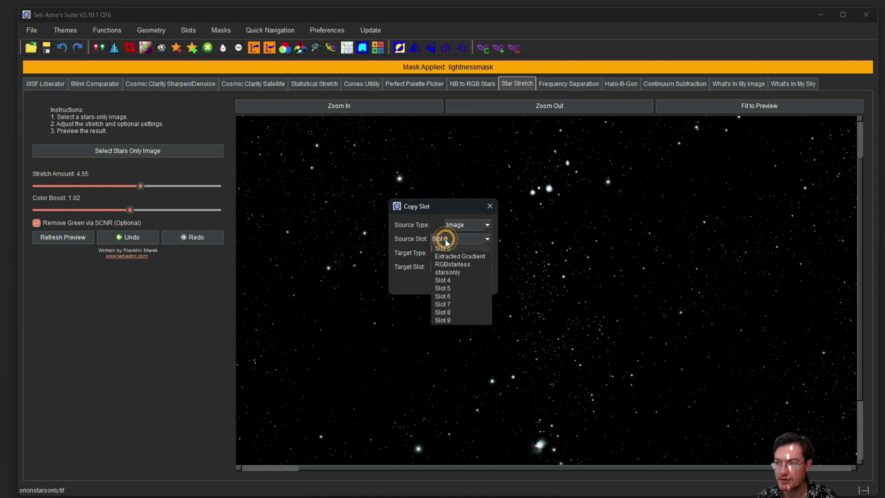
{"action": "left_click", "coordinate": [450, 264]}
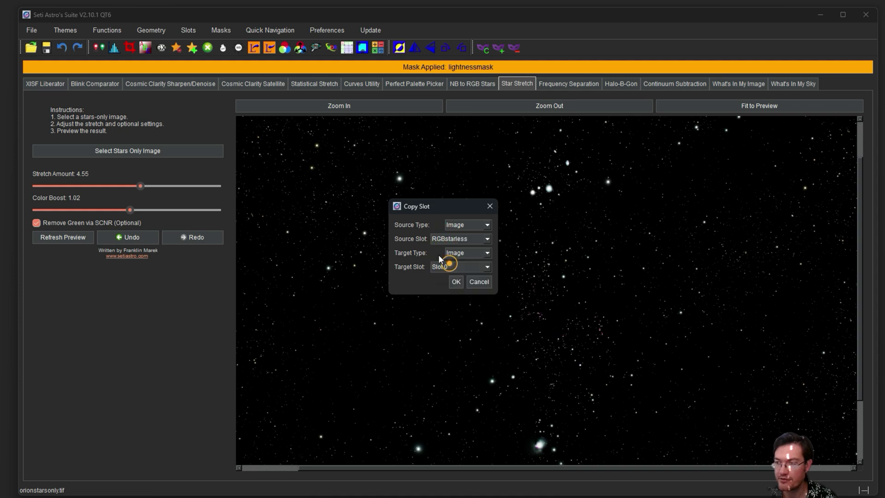
{"action": "left_click", "coordinate": [456, 282]}
{"action": "left_click", "coordinate": [517, 267]}
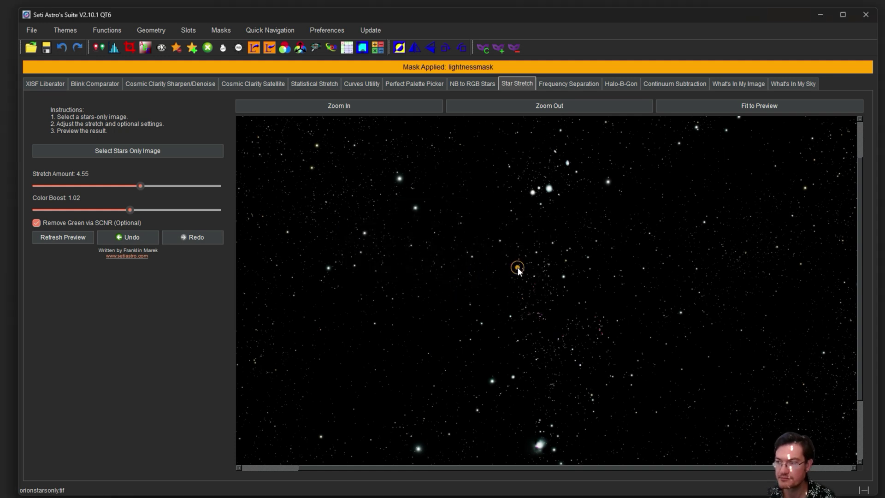
{"action": "left_click", "coordinate": [592, 277]}
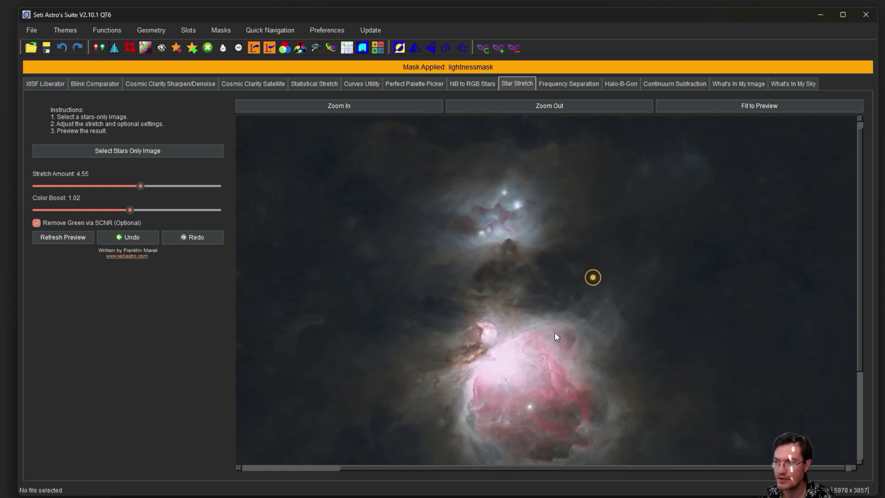
{"action": "left_click_drag", "start_coordinate": [597, 330], "coordinate": [558, 267]}
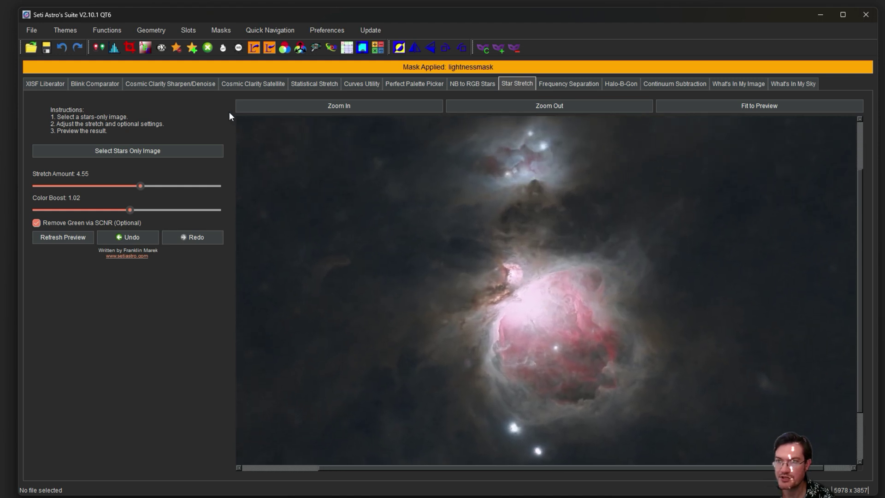
Recombine stars using Slot 0 as starless and Slot 3 as stars-only with Screen blend.
{"action": "left_click", "coordinate": [192, 48]}
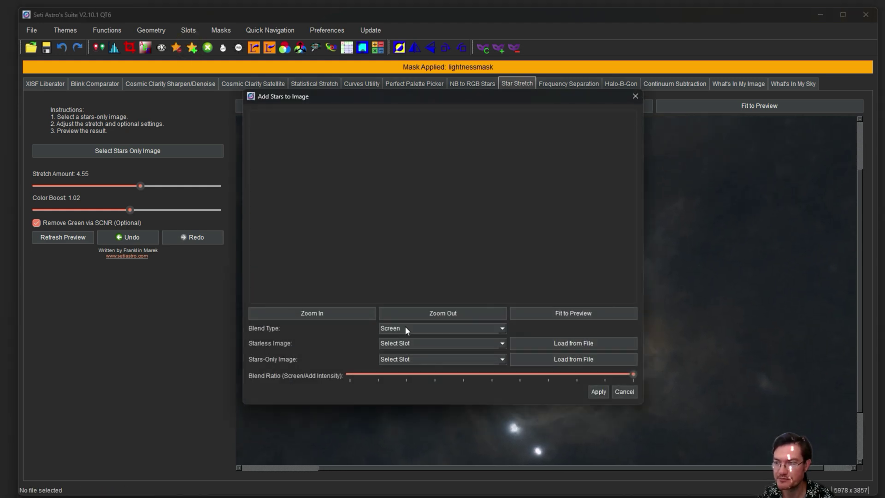
{"action": "left_click", "coordinate": [409, 344]}
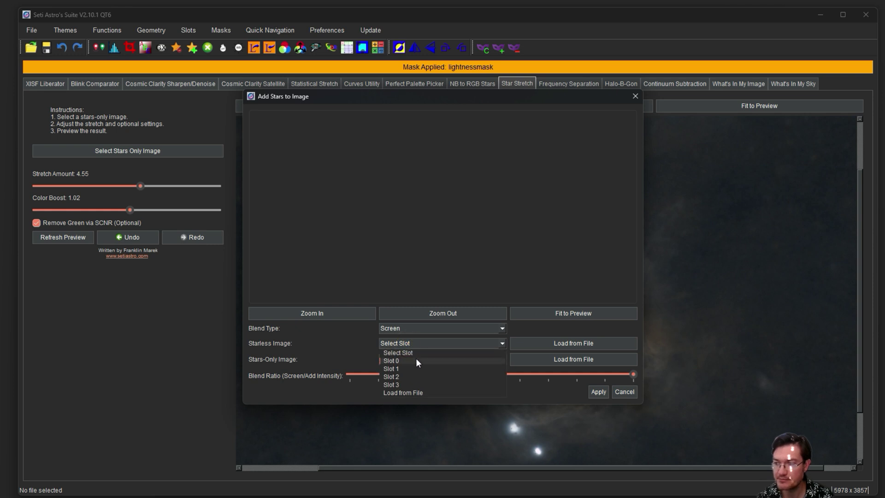
{"action": "left_click", "coordinate": [415, 360]}
{"action": "left_click", "coordinate": [399, 358]}
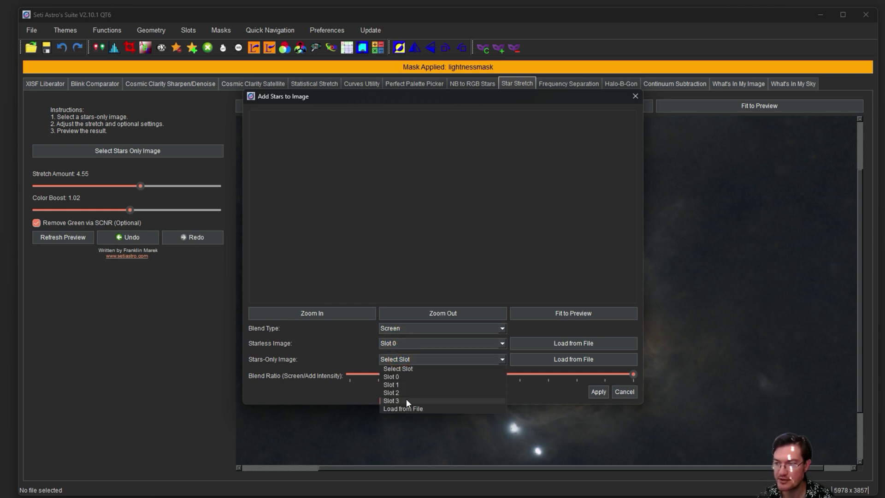
{"action": "left_click", "coordinate": [406, 399]}
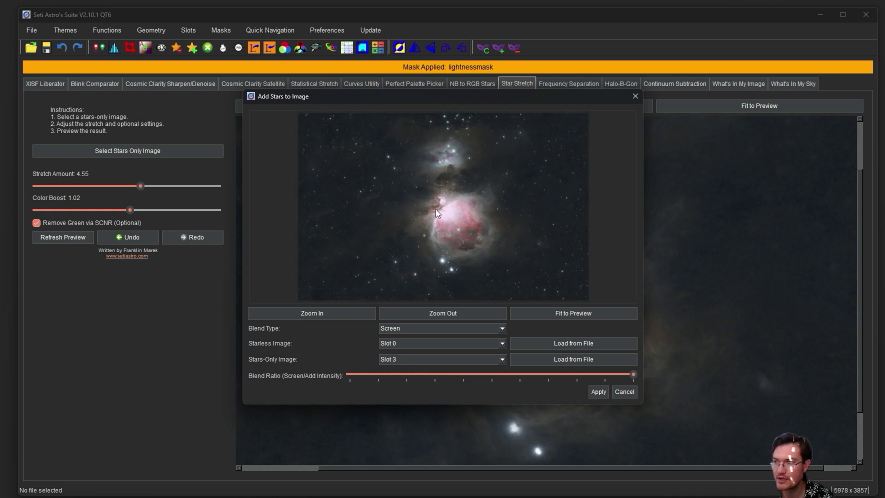
{"action": "left_click", "coordinate": [598, 391]}
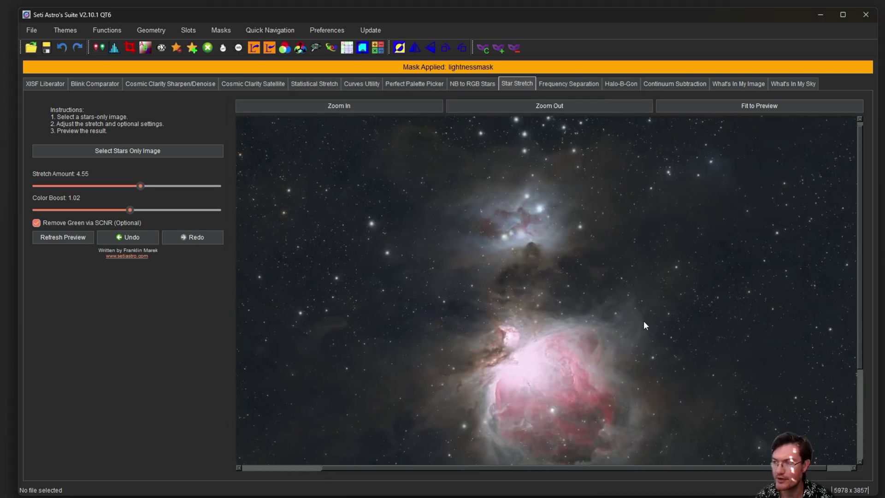
Pan the recombined image to frame the Orion Nebula and Running Man nebula.
{"action": "left_click_drag", "start_coordinate": [643, 320], "coordinate": [650, 201]}
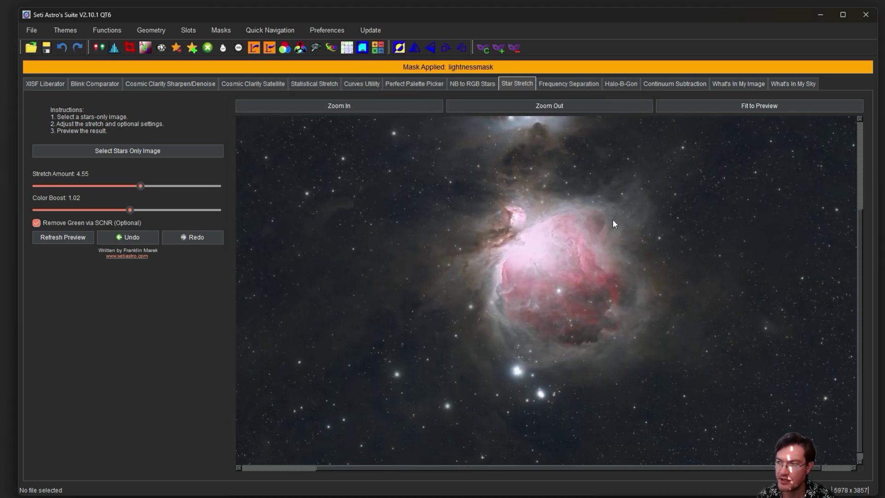
{"action": "left_click_drag", "start_coordinate": [613, 258], "coordinate": [611, 342]}
{"action": "left_click_drag", "start_coordinate": [630, 382], "coordinate": [630, 365]}
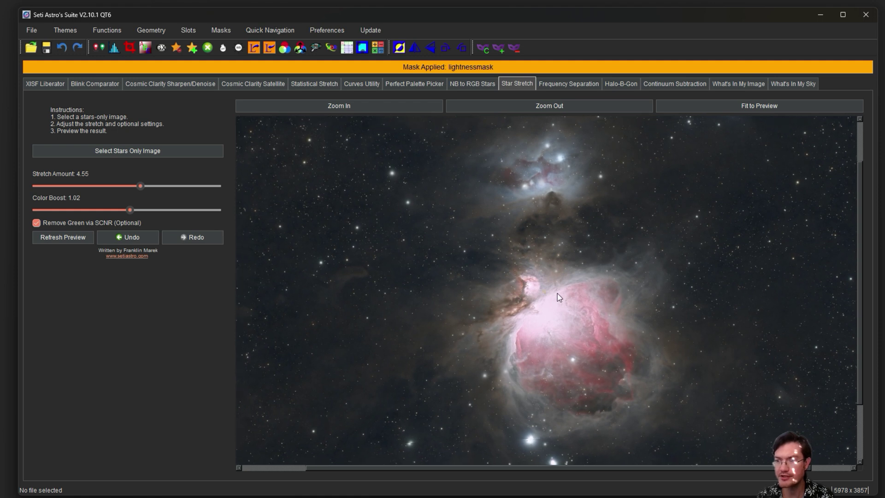
{"action": "left_click_drag", "start_coordinate": [558, 293], "coordinate": [563, 332]}
{"action": "left_click_drag", "start_coordinate": [532, 267], "coordinate": [514, 244]}
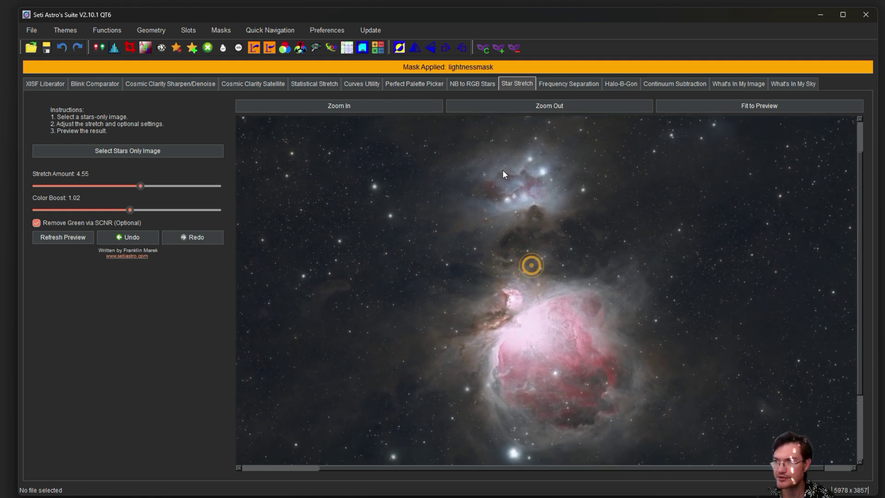
Remove the lightness mask, then run Cosmic Clarity denoise only at strength 0.80, full mode.
{"action": "left_click", "coordinate": [519, 49]}
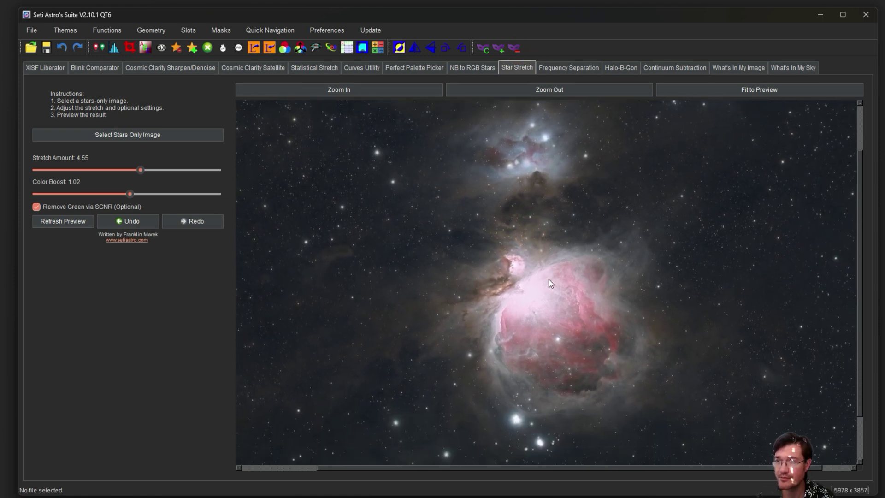
{"action": "left_click", "coordinate": [547, 297]}
{"action": "left_click", "coordinate": [177, 69]}
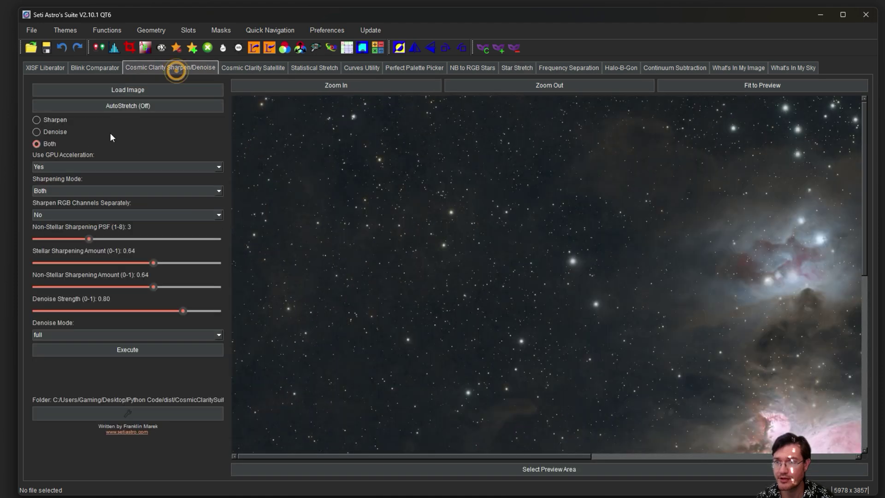
{"action": "left_click", "coordinate": [54, 131]}
{"action": "left_click_drag", "start_coordinate": [726, 328], "coordinate": [580, 232]}
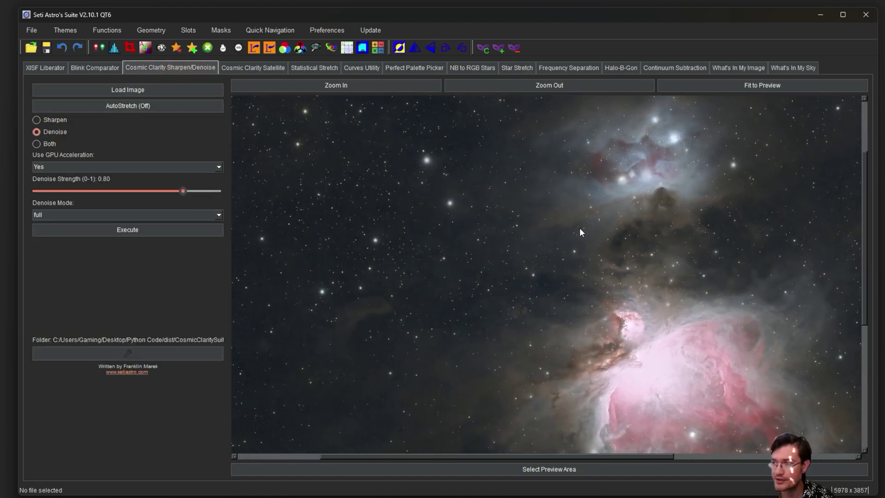
{"action": "left_click", "coordinate": [363, 87]}
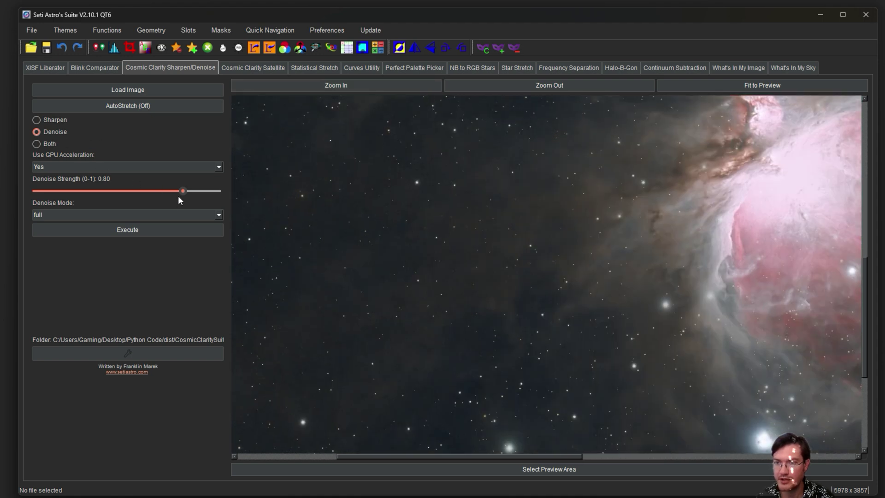
{"action": "left_click", "coordinate": [142, 232]}
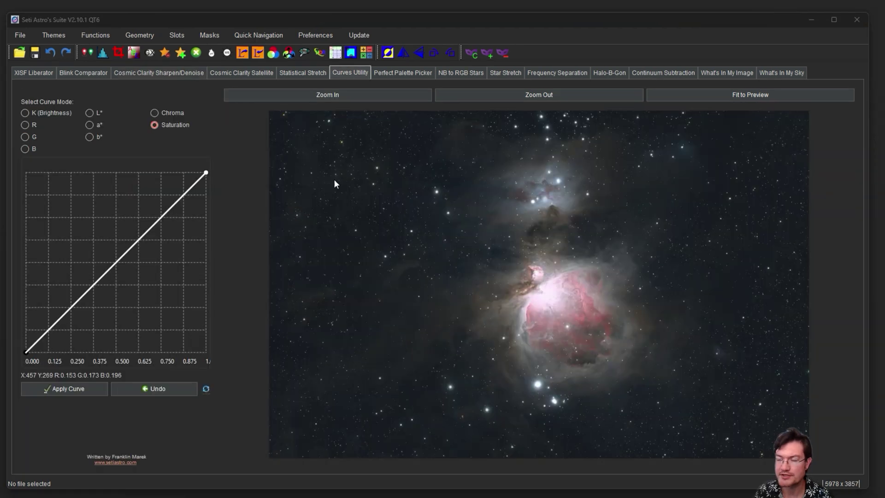
Apply star-based white balance with threshold 230, detecting 468 stars.
{"action": "left_click", "coordinate": [230, 53]}
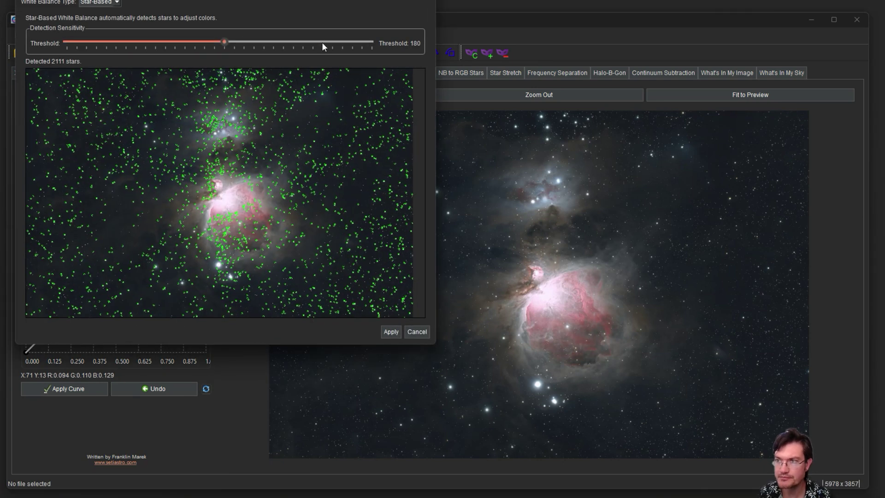
{"action": "left_click", "coordinate": [322, 42]}
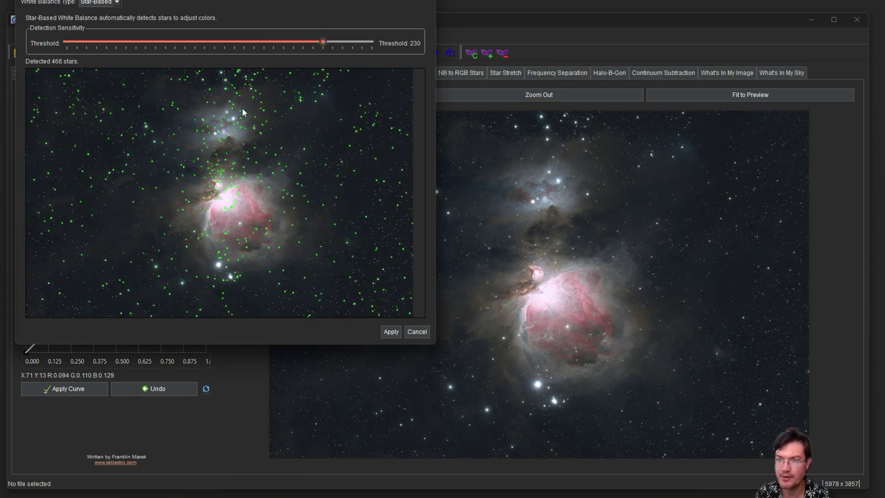
{"action": "left_click", "coordinate": [394, 334]}
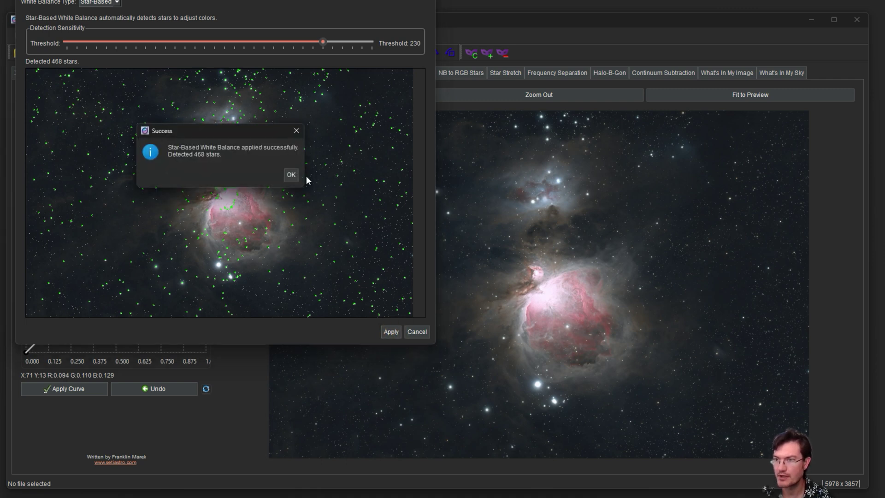
{"action": "left_click", "coordinate": [292, 175]}
{"action": "left_click", "coordinate": [630, 289]}
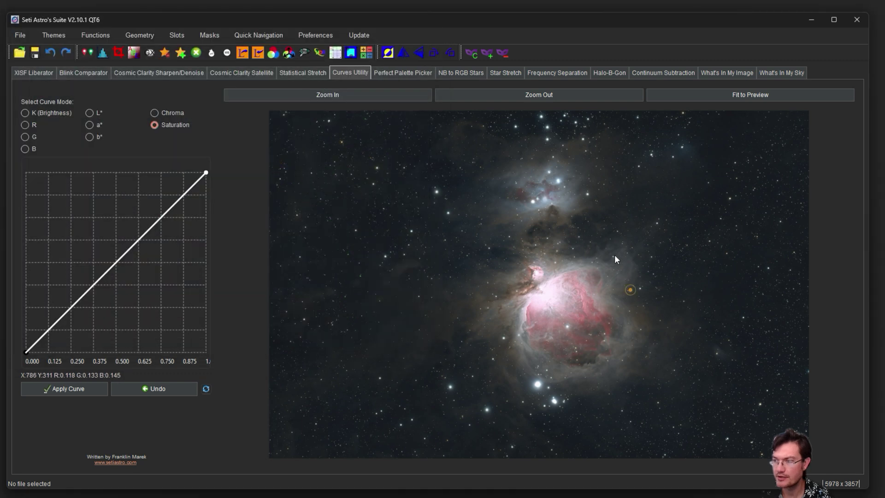
Switch to Statistical Stretch and zoom in to inspect the Running Man nebula.
{"action": "left_click", "coordinate": [303, 73]}
{"action": "left_click", "coordinate": [353, 95]}
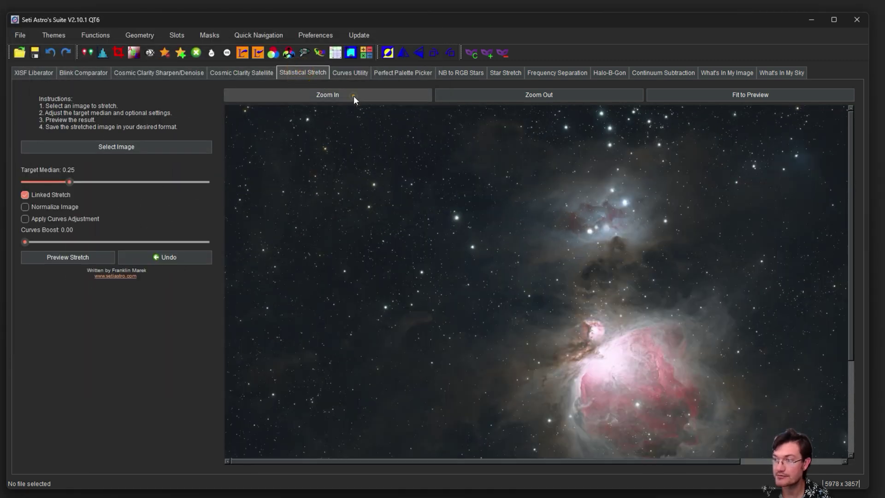
{"action": "left_click", "coordinate": [353, 95]}
{"action": "left_click_drag", "start_coordinate": [621, 340], "coordinate": [319, 303]}
{"action": "left_click_drag", "start_coordinate": [851, 153], "coordinate": [837, 319]}
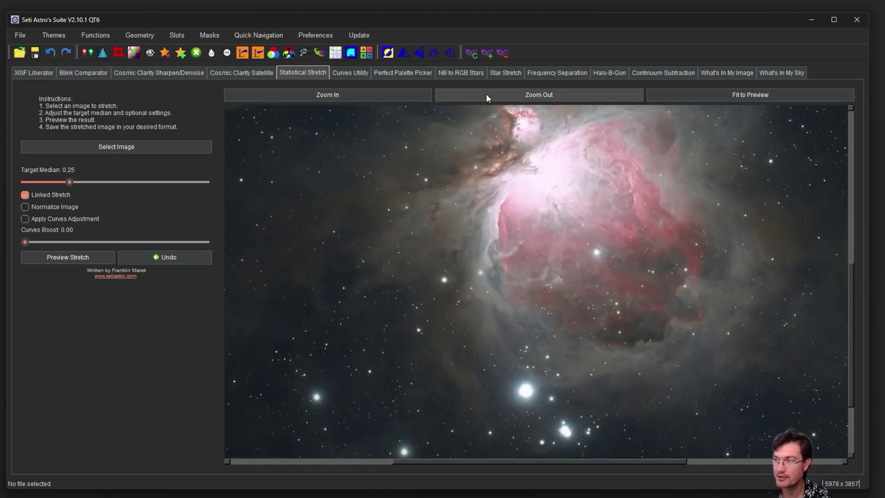
Zoom back out and scroll around to review the whole finished M42 image.
{"action": "left_click", "coordinate": [486, 93]}
{"action": "left_click", "coordinate": [486, 93]}
{"action": "left_click_drag", "start_coordinate": [581, 462], "coordinate": [434, 460]}
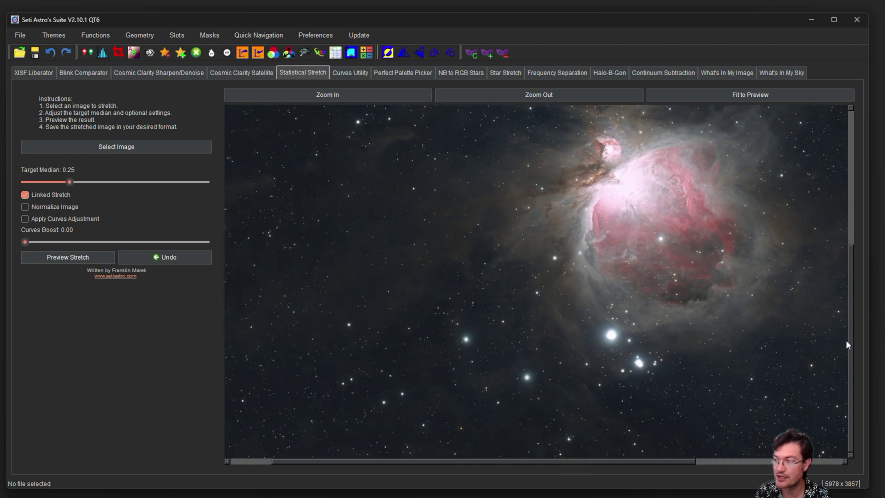
{"action": "left_click_drag", "start_coordinate": [851, 347], "coordinate": [843, 290]}
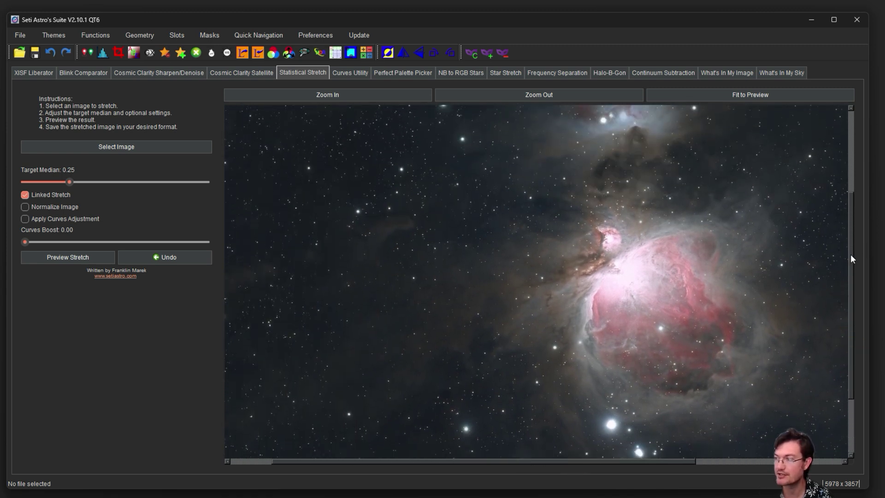
{"action": "scroll", "coordinate": [848, 256], "scroll_direction": "down", "scroll_amount": 3}
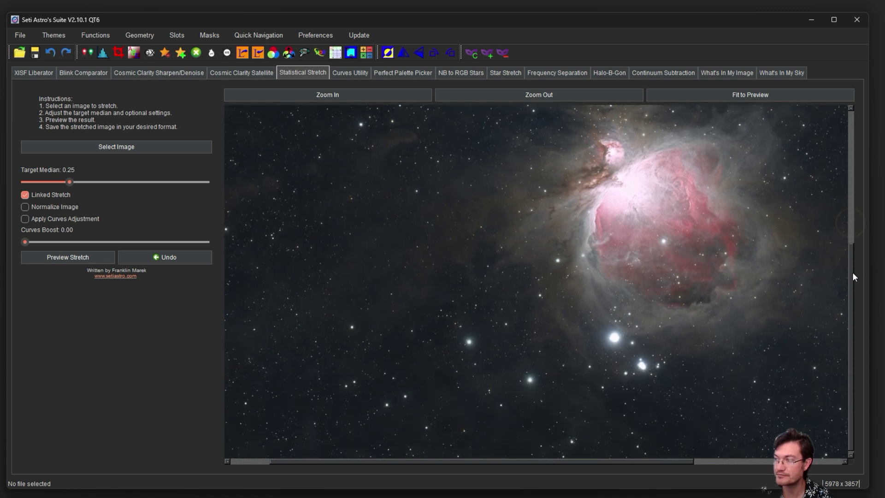
{"action": "left_click_drag", "start_coordinate": [852, 272], "coordinate": [828, 121]}
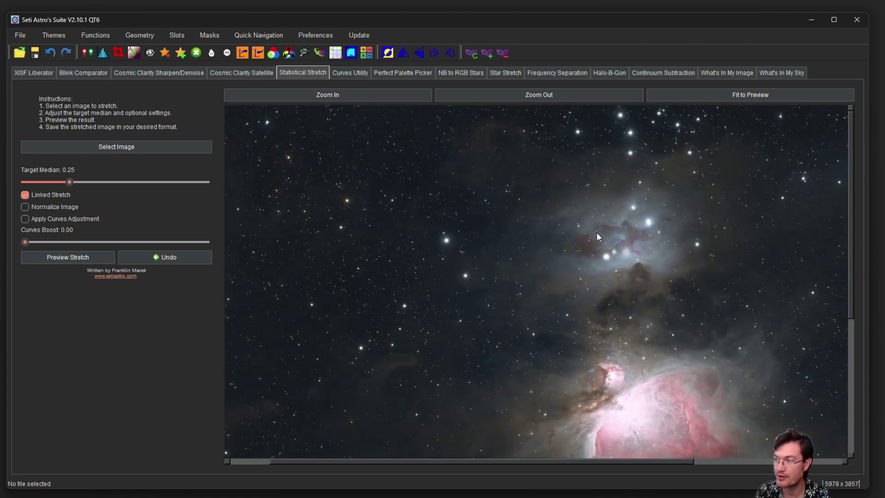
{"action": "scroll", "coordinate": [521, 464], "scroll_direction": "right", "scroll_amount": 3}
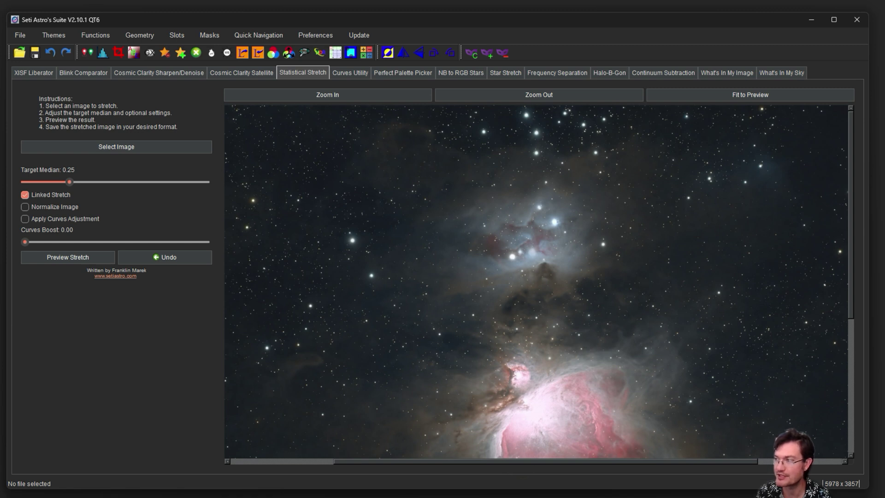
{"action": "mouse_move", "coordinate": [851, 203]}
{"action": "left_mouse_down"}
{"action": "mouse_move", "coordinate": [841, 281]}
{"action": "mouse_move", "coordinate": [864, 356]}
{"action": "mouse_move", "coordinate": [865, 203]}
{"action": "left_mouse_up"}
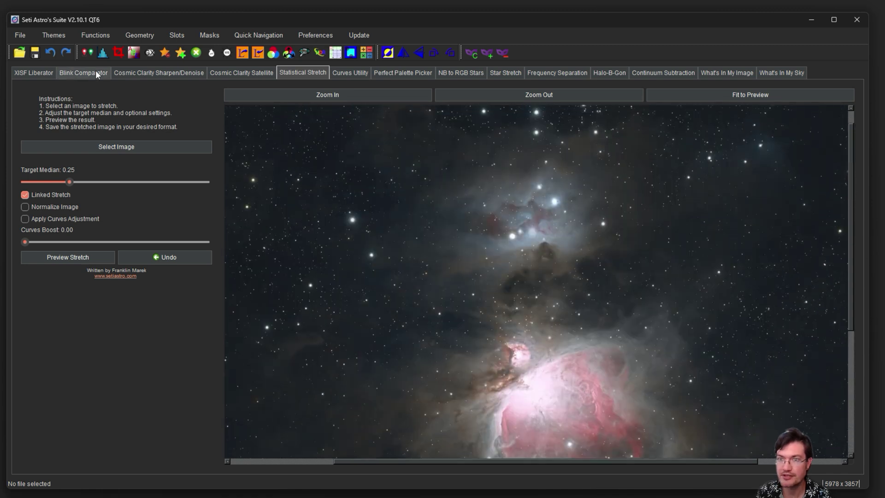
Save the finished M42 as orionfinal.tif, then again as orionfinal.jpg.
{"action": "left_click", "coordinate": [32, 53]}
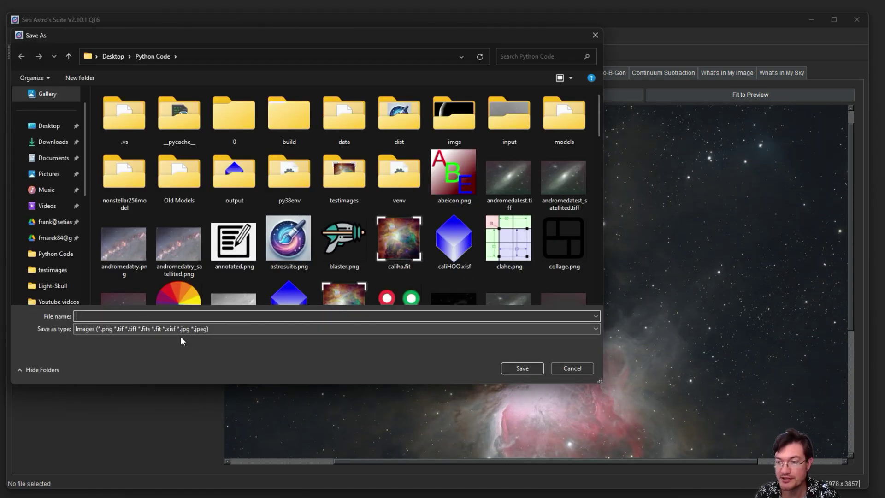
{"action": "left_click", "coordinate": [164, 316]}
{"action": "type", "text": "orion"}
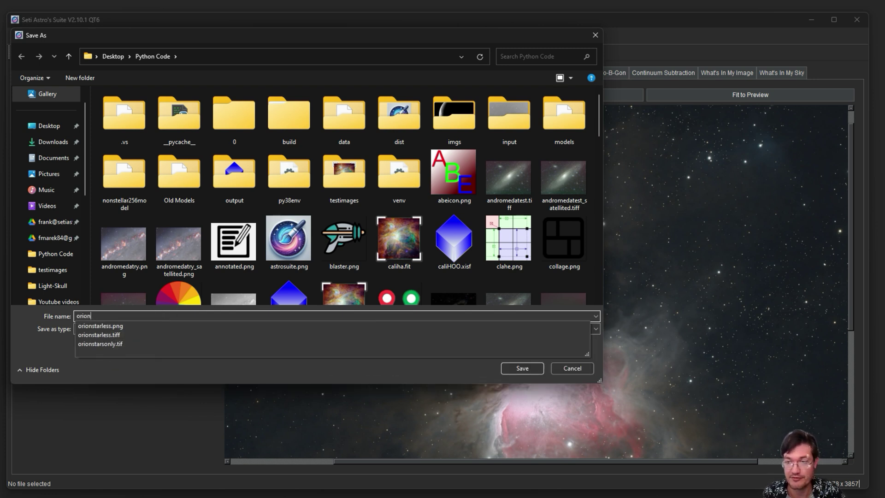
{"action": "type", "text": "final.tif"}
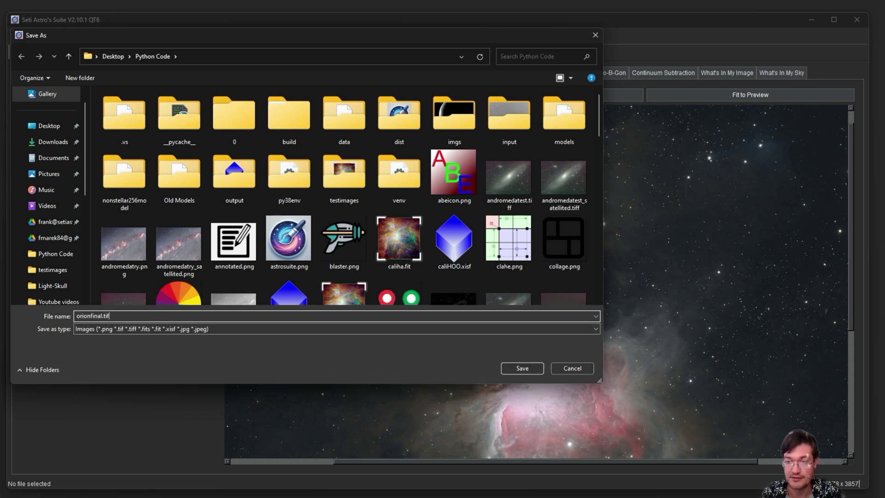
{"action": "key", "text": "Return"}
{"action": "key", "text": "Return"}
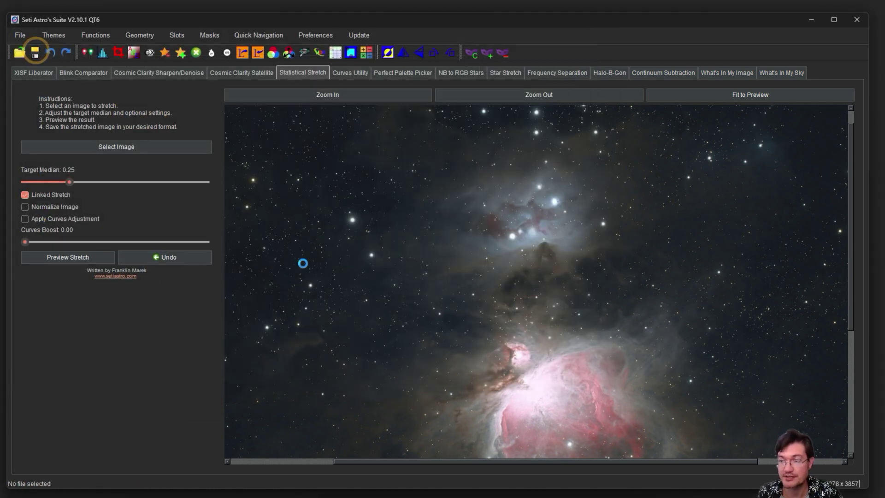
{"action": "type", "text": "orion"}
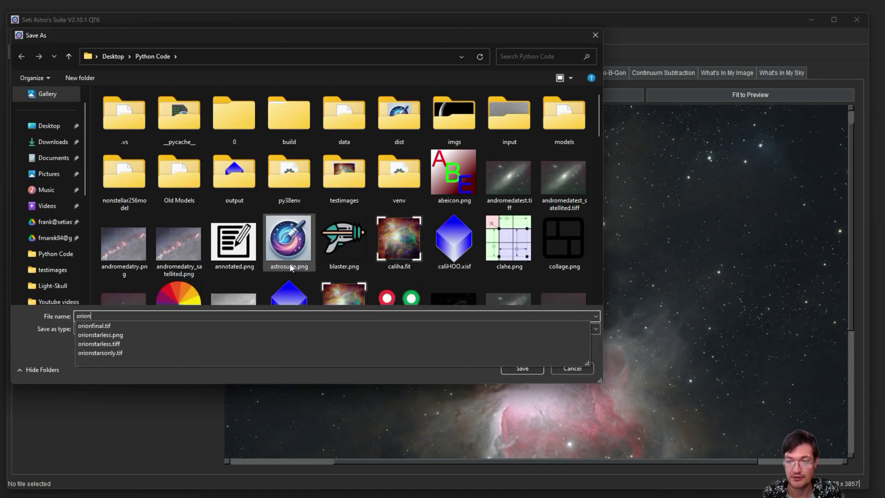
{"action": "type", "text": "final.j"}
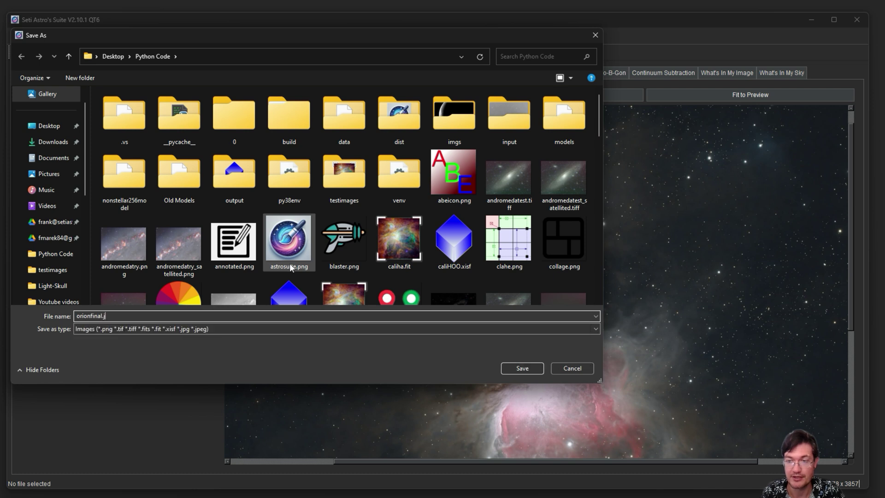
{"action": "type", "text": "pg"}
{"action": "key", "text": "Return"}
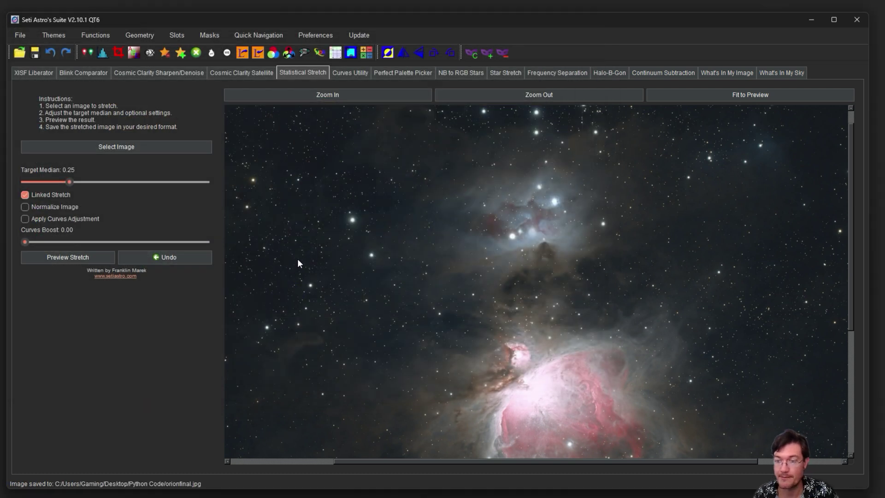
{"action": "scroll", "coordinate": [555, 346], "scroll_direction": "down", "scroll_amount": 5}
{"action": "scroll", "coordinate": [534, 284], "scroll_direction": "right", "scroll_amount": 2}
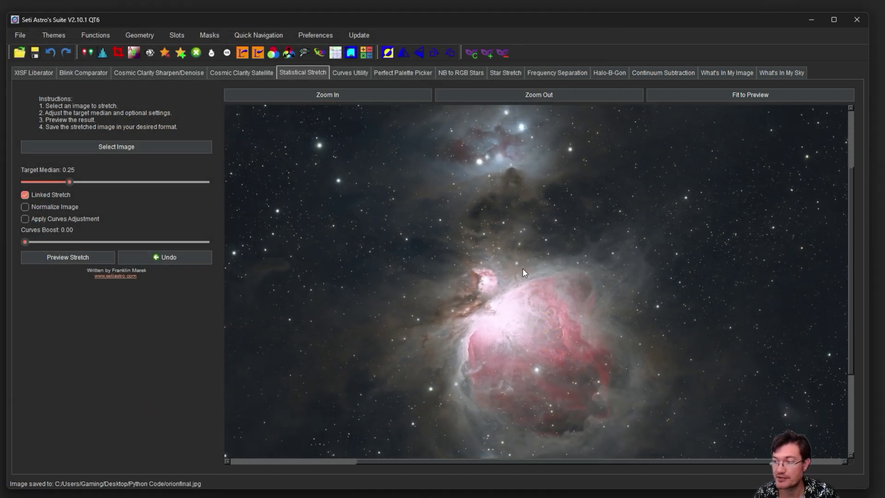
{"action": "left_click_drag", "start_coordinate": [607, 166], "coordinate": [648, 328]}
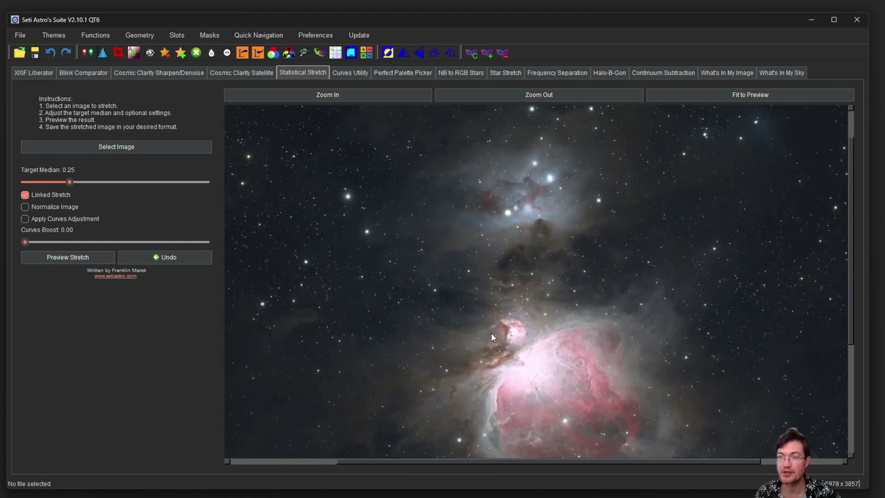
{"action": "mouse_move", "coordinate": [505, 308]}
{"action": "left_mouse_down"}
{"action": "mouse_move", "coordinate": [524, 300]}
{"action": "mouse_move", "coordinate": [492, 314]}
{"action": "mouse_move", "coordinate": [478, 346]}
{"action": "mouse_move", "coordinate": [489, 350]}
{"action": "left_mouse_up"}
{"action": "left_click_drag", "start_coordinate": [588, 342], "coordinate": [607, 346]}
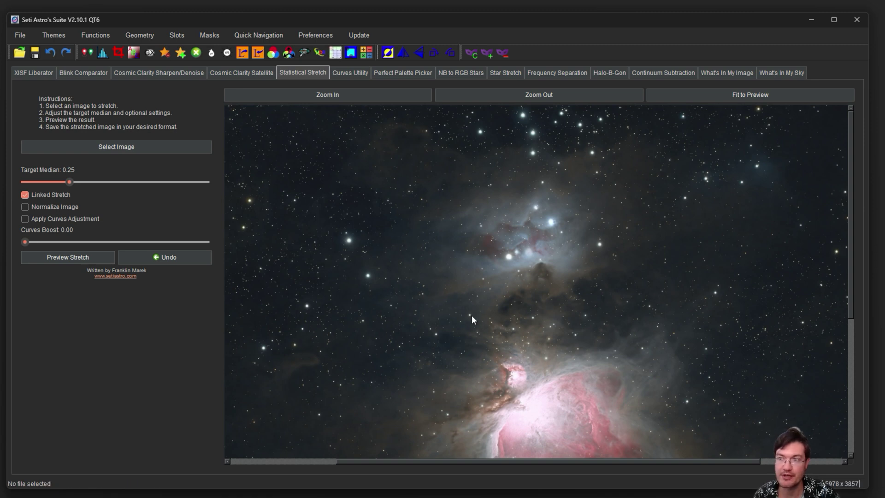
{"action": "left_click_drag", "start_coordinate": [473, 317], "coordinate": [464, 241]}
{"action": "left_click_drag", "start_coordinate": [503, 274], "coordinate": [468, 229]}
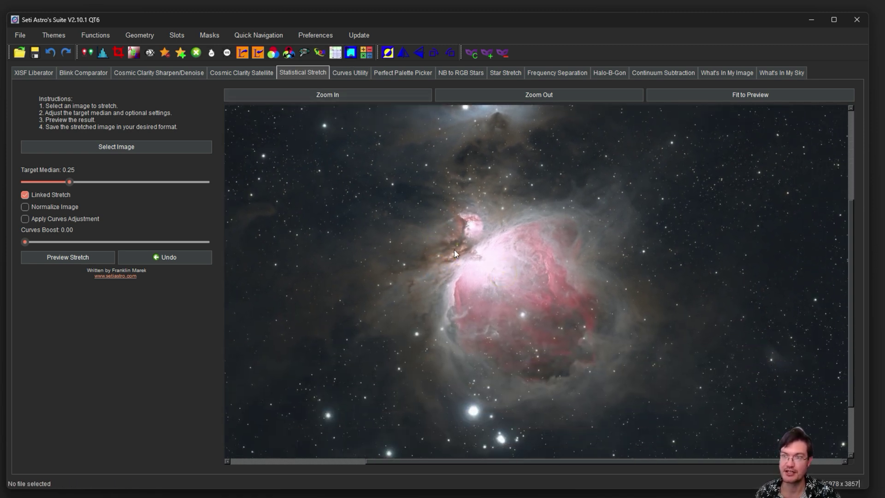
{"action": "mouse_move", "coordinate": [484, 296]}
{"action": "left_mouse_down"}
{"action": "mouse_move", "coordinate": [509, 226]}
{"action": "mouse_move", "coordinate": [482, 326]}
{"action": "mouse_move", "coordinate": [500, 352]}
{"action": "mouse_move", "coordinate": [501, 383]}
{"action": "mouse_move", "coordinate": [532, 372]}
{"action": "left_mouse_up"}
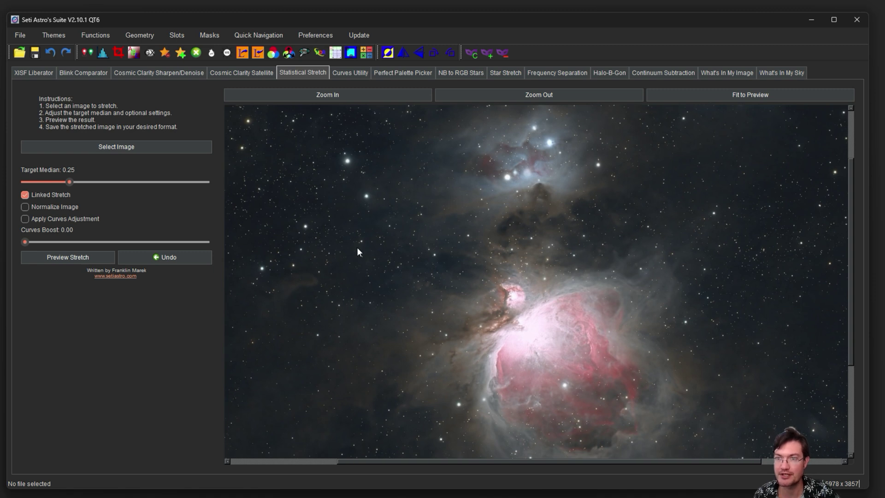
{"action": "left_click_drag", "start_coordinate": [466, 266], "coordinate": [467, 219]}
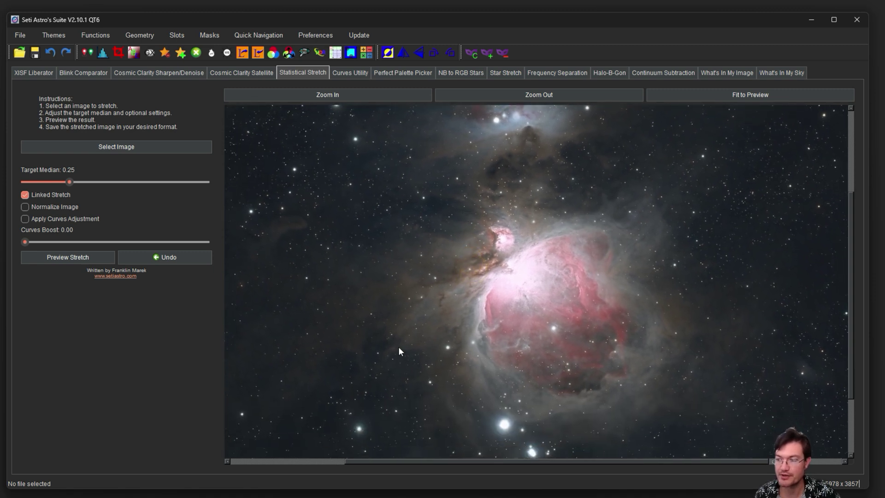
{"action": "left_click_drag", "start_coordinate": [403, 355], "coordinate": [413, 341]}
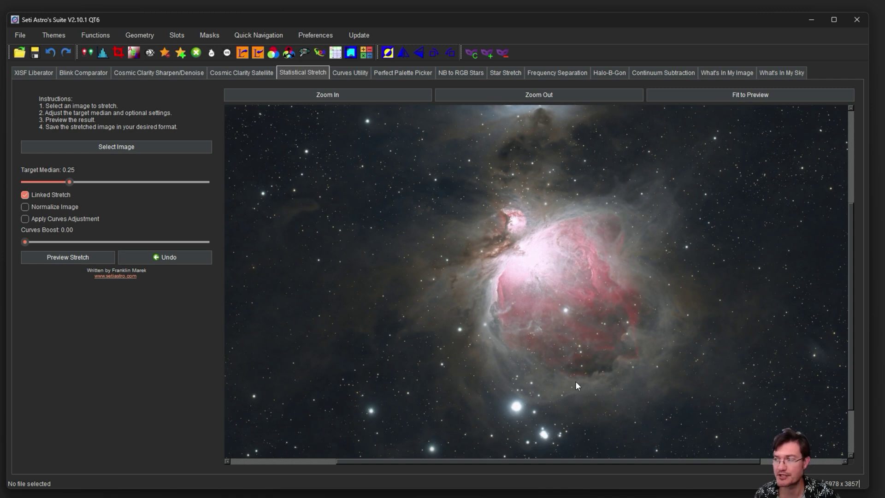
{"action": "left_click_drag", "start_coordinate": [574, 209], "coordinate": [576, 319]}
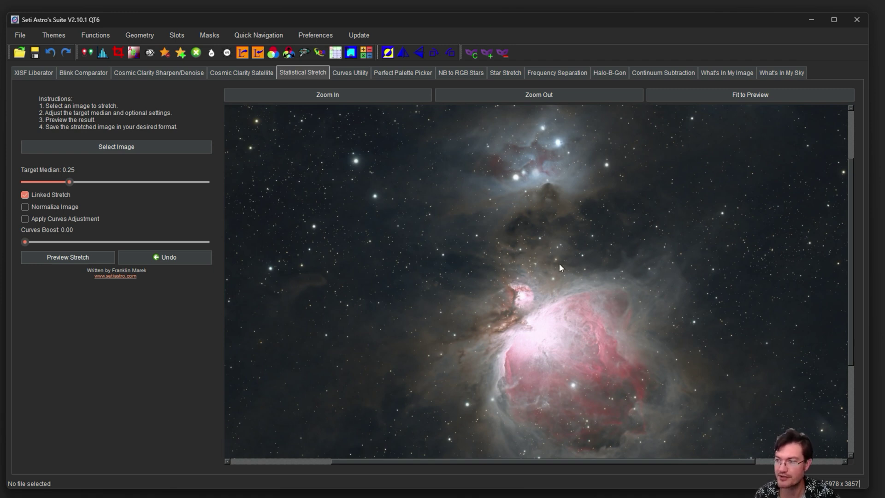
{"action": "left_click_drag", "start_coordinate": [599, 276], "coordinate": [589, 264]}
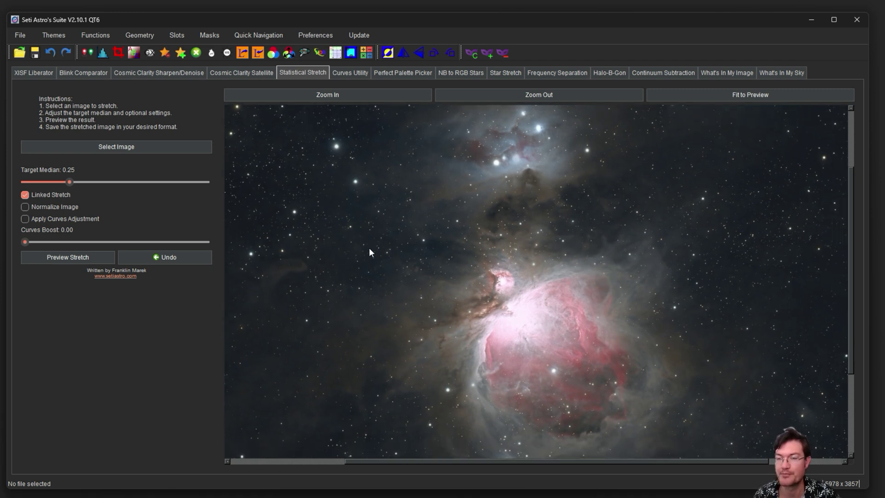